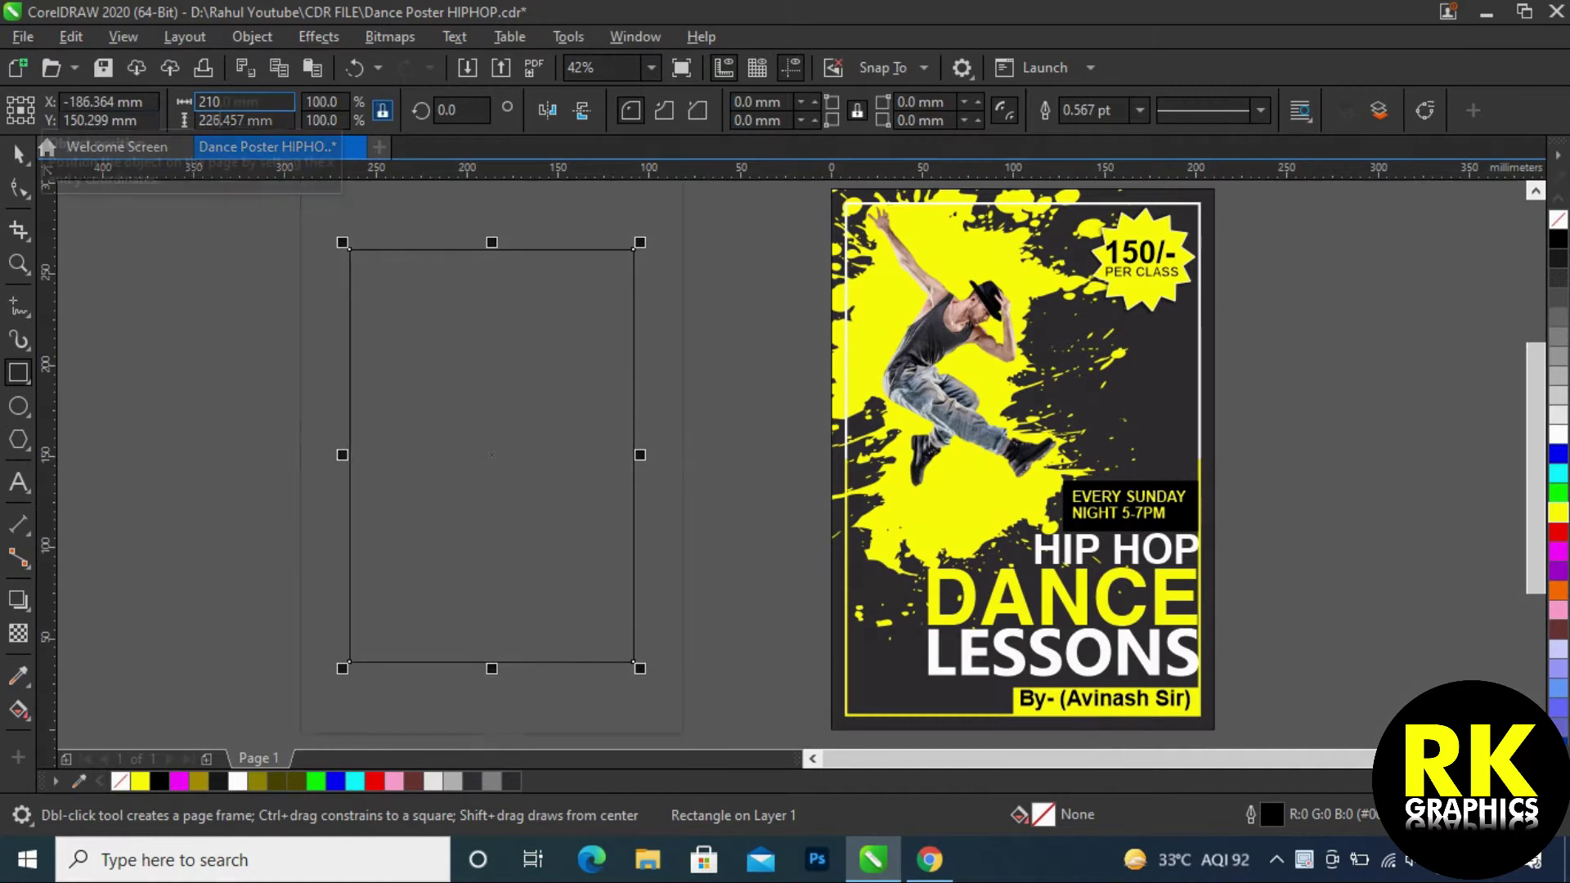
- Set the rectangle beside the finished poster to 210 mm wide and 297 mm high, and deselect it
mouse_move(365, 325)
mouse_down()
mouse_move(406, 342)
mouse_move(381, 311)
mouse_up()
key(space)
scroll(716, 438, down, 3)
drag(621, 439, 651, 441)
key(z)
drag(533, 302, 982, 590)
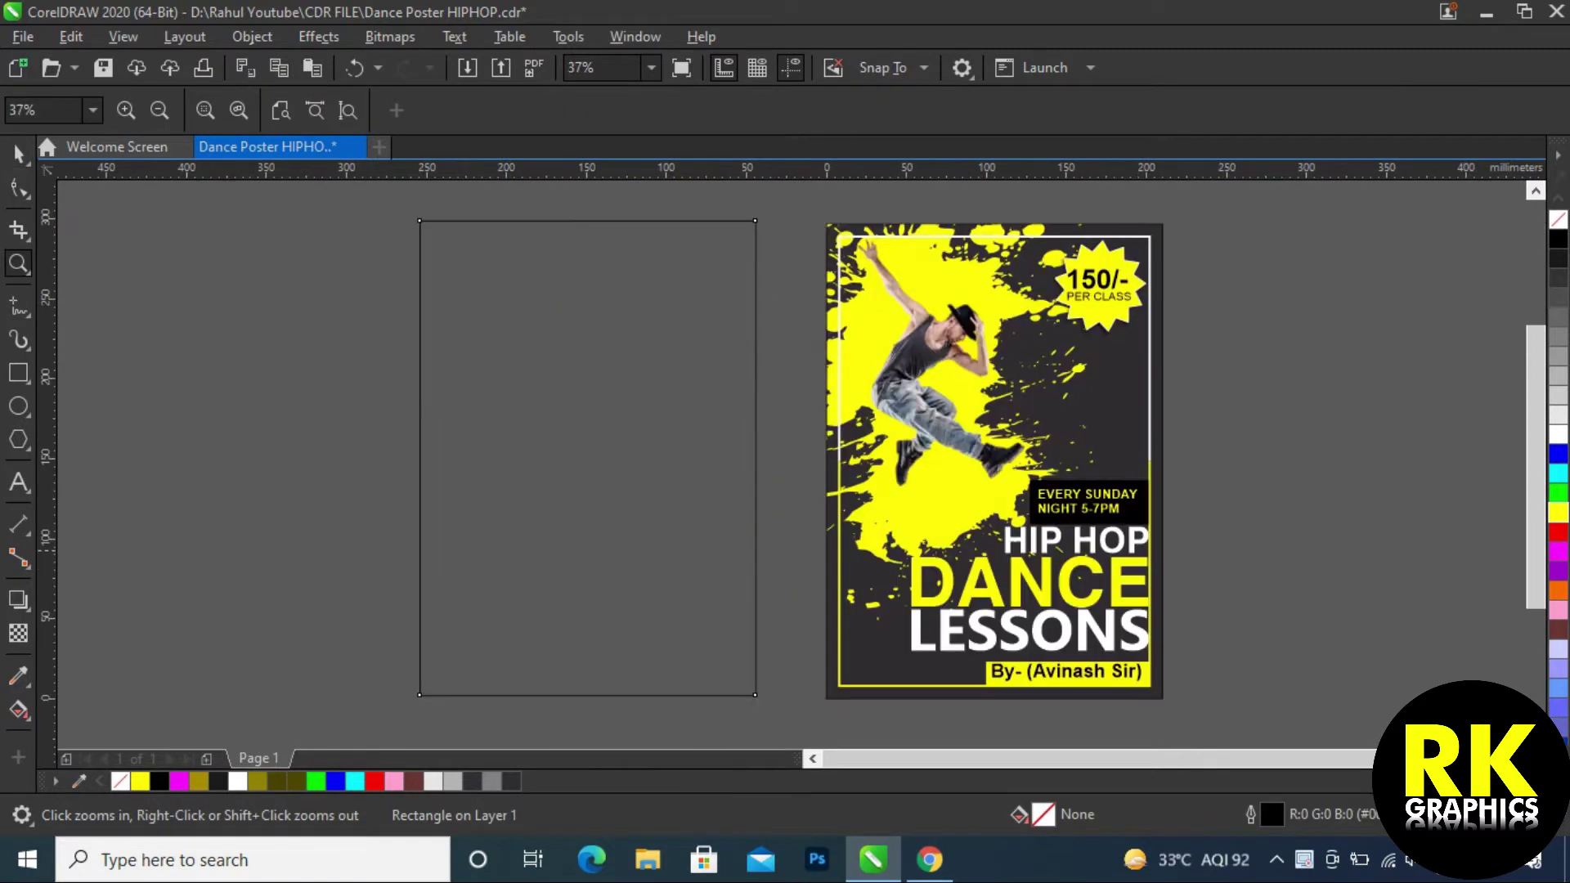
key(space)
key(Escape)
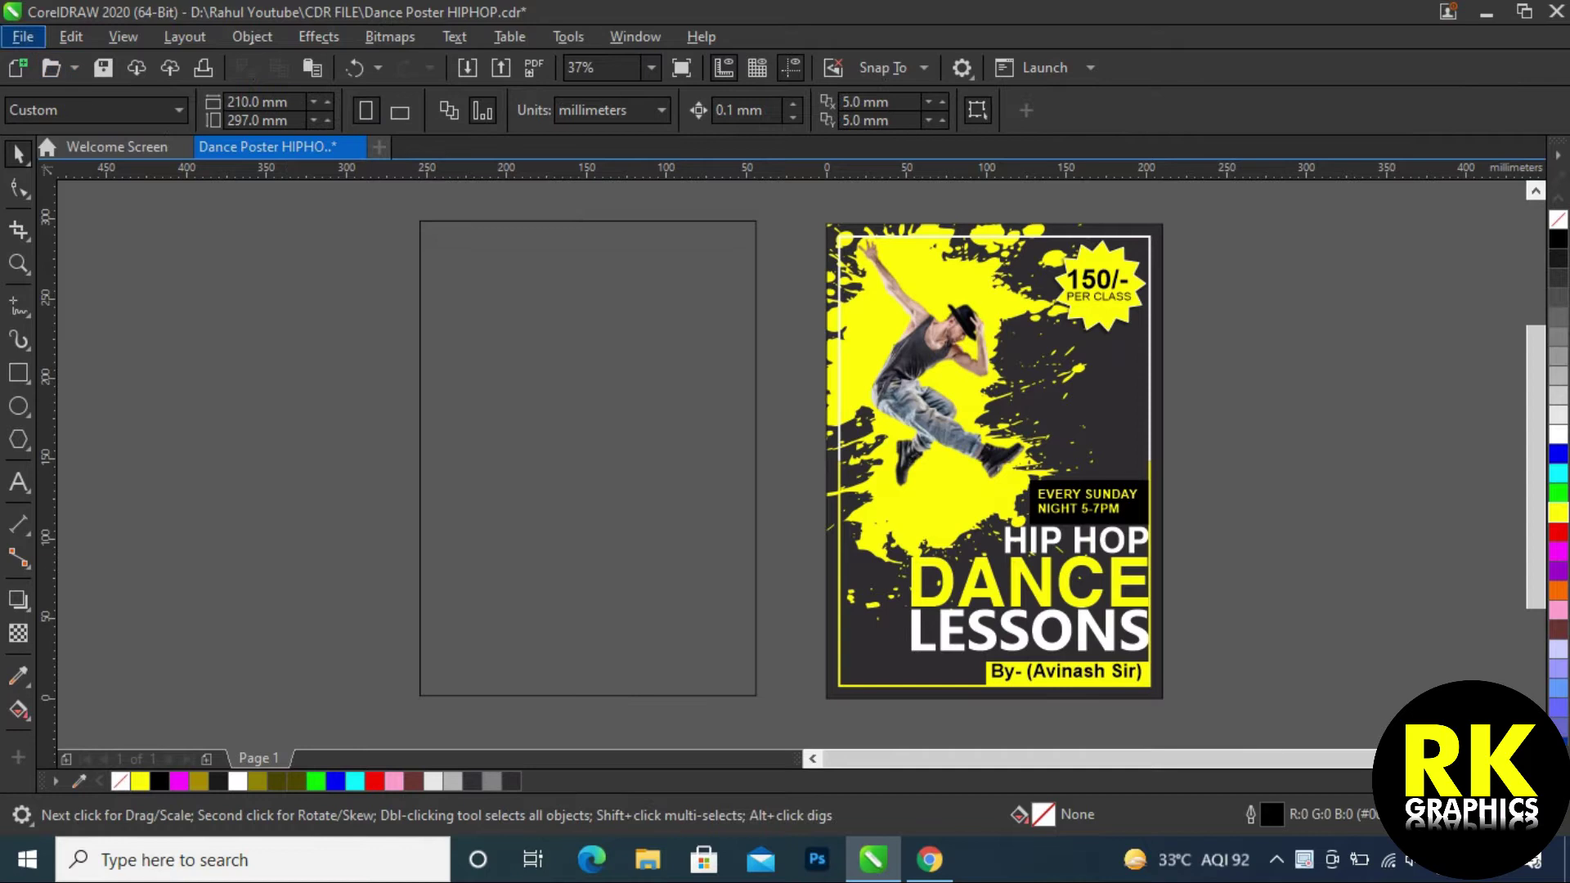
- Import the hip-hop dancer PNG and "black splash 2.png" onto the empty workspace area
click(23, 36)
click(41, 420)
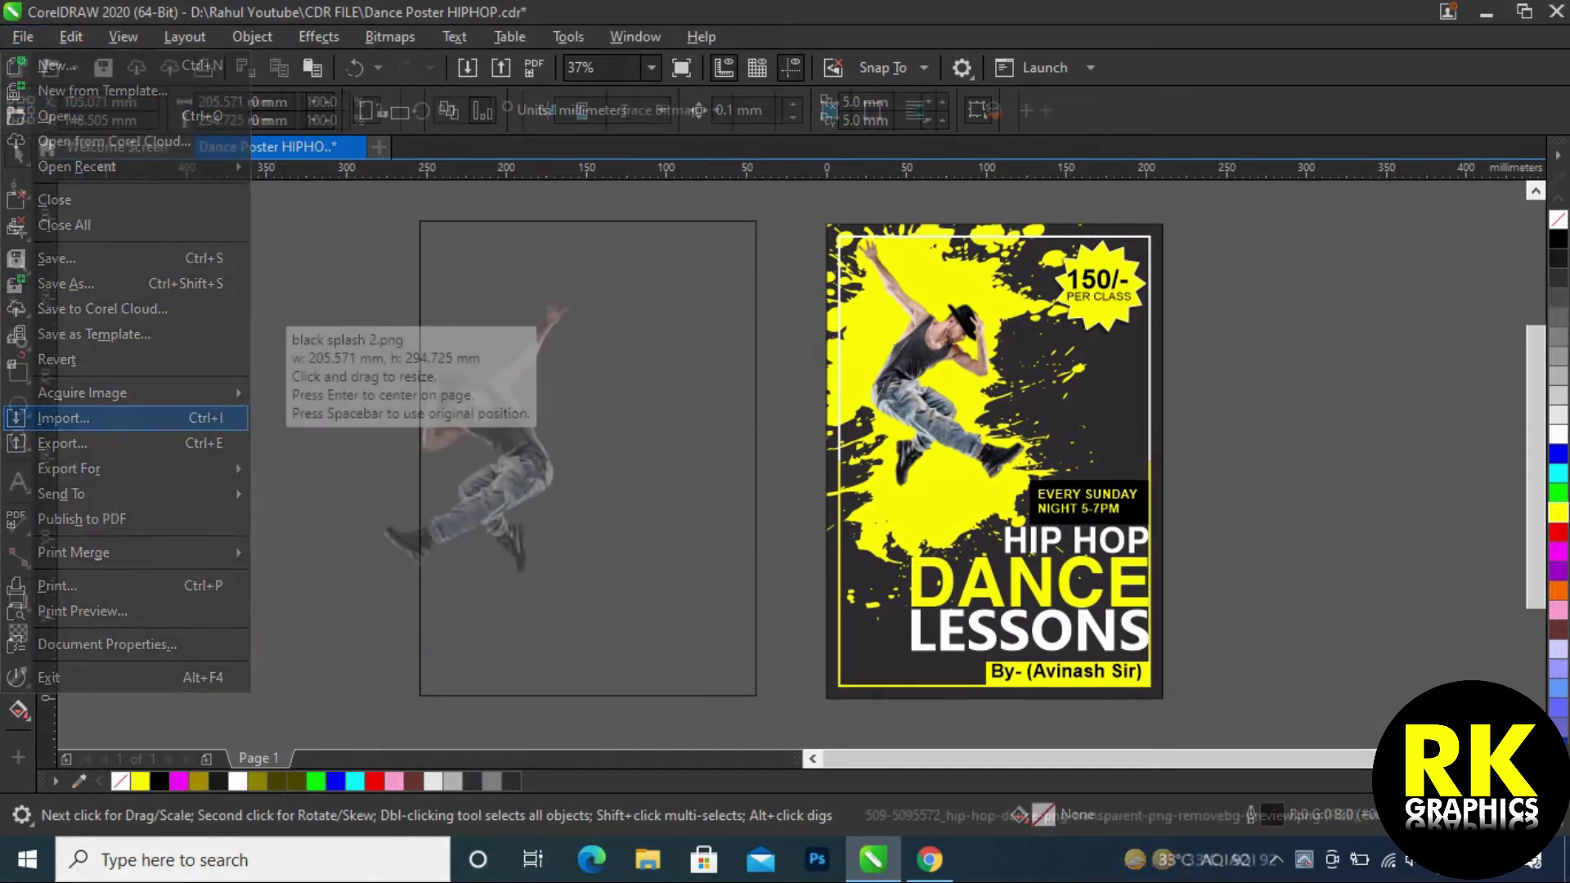
click(252, 306)
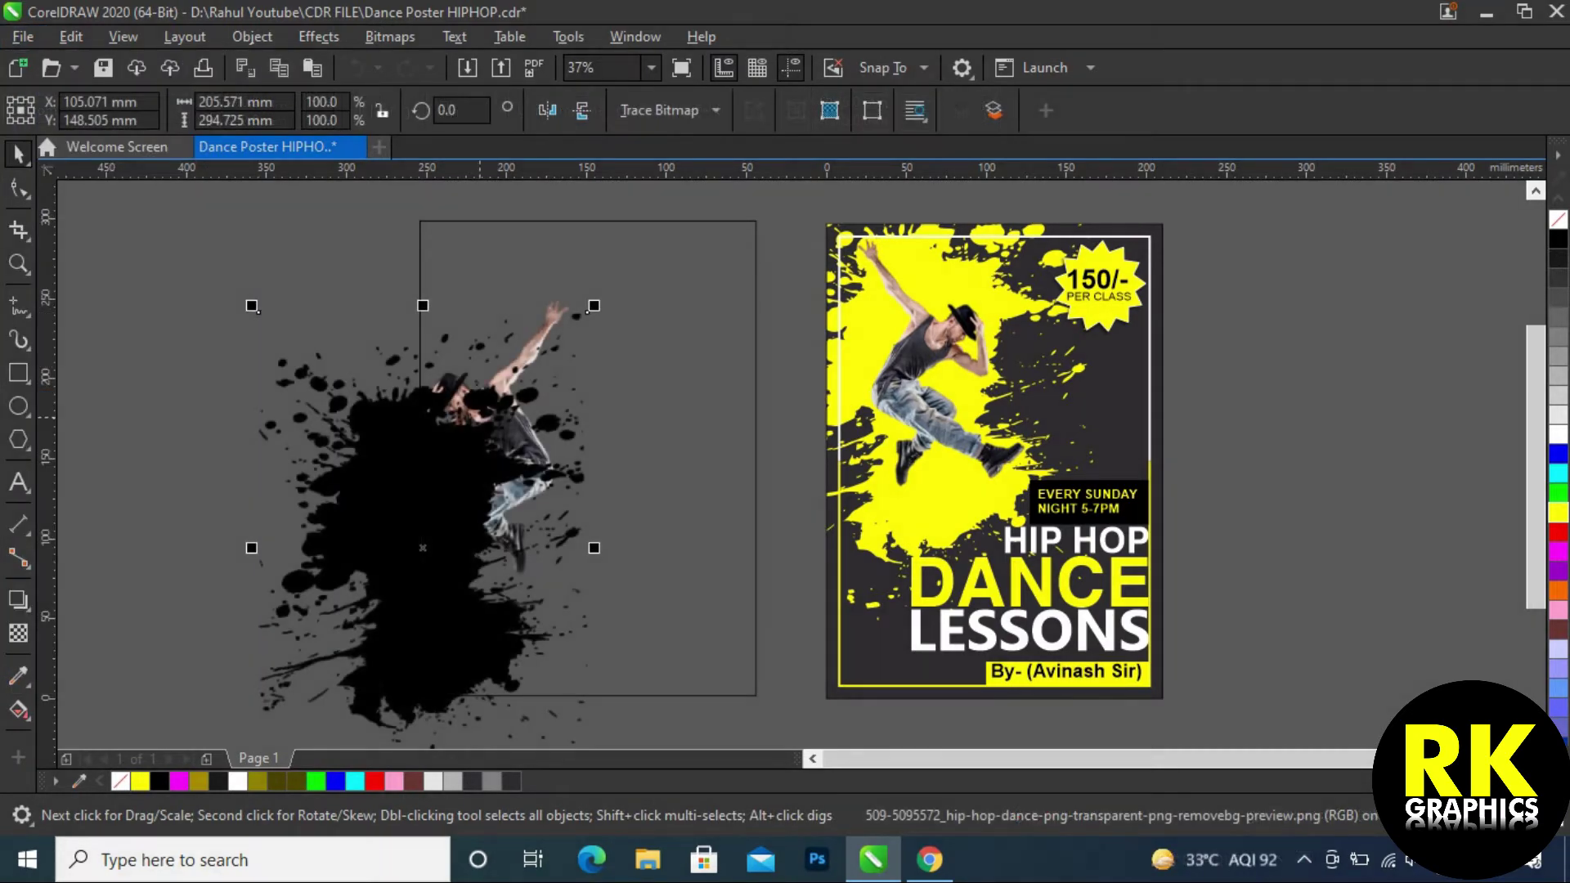
- Lay out the splash and dancer images beside the blank rectangle, and mirror the dancer horizontally
drag(480, 418, 637, 368)
drag(846, 460, 221, 417)
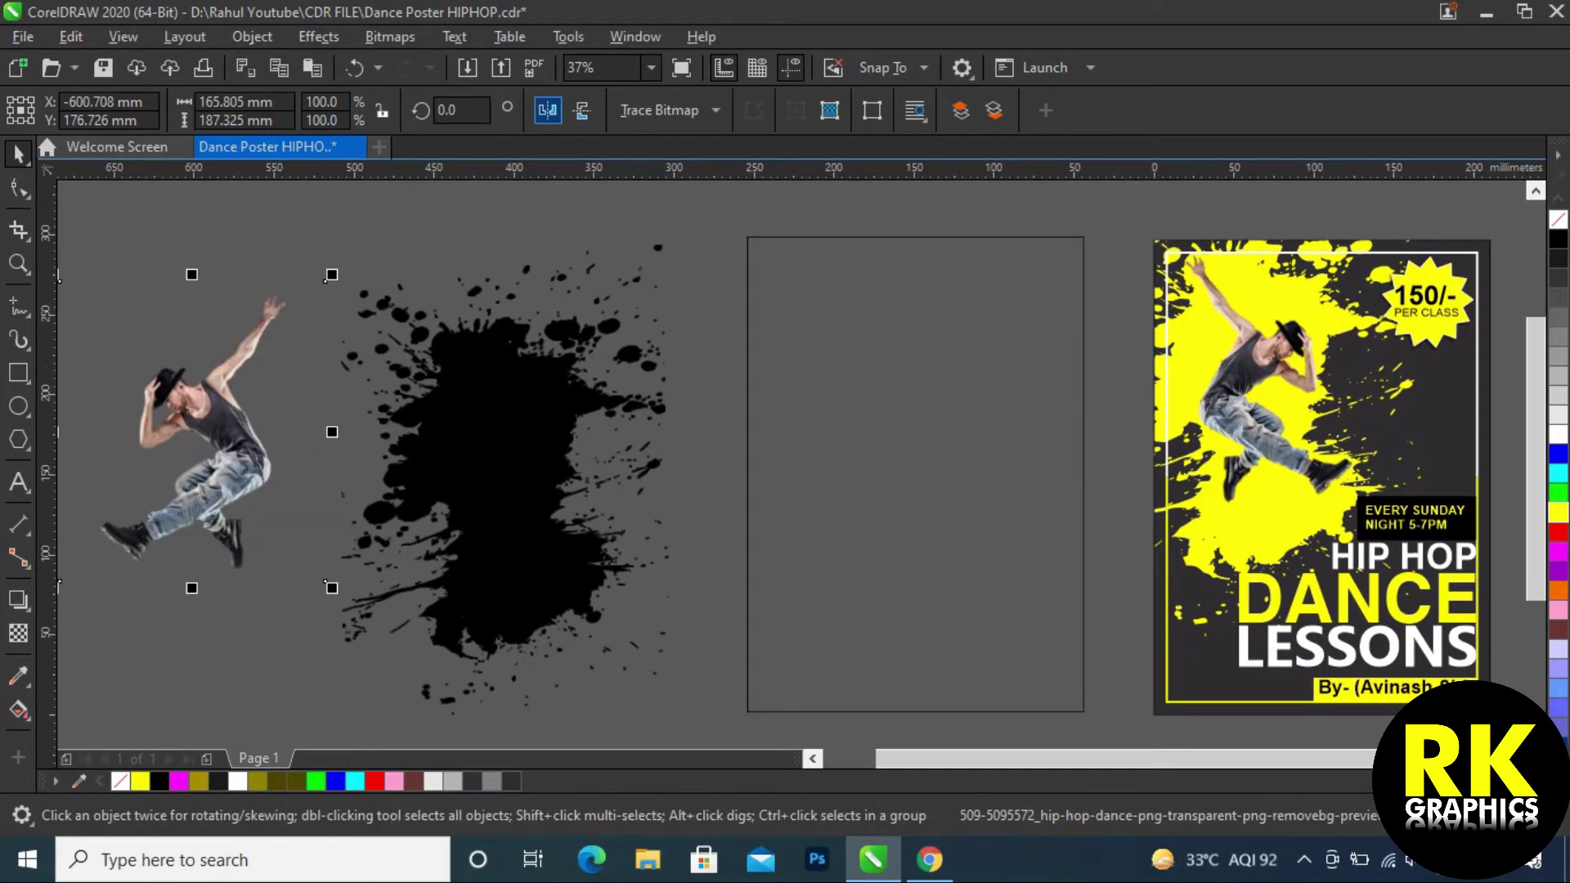
click(548, 110)
- Convert the black splash bitmap to vector shapes with an Outline Trace
click(520, 391)
drag(523, 397, 484, 355)
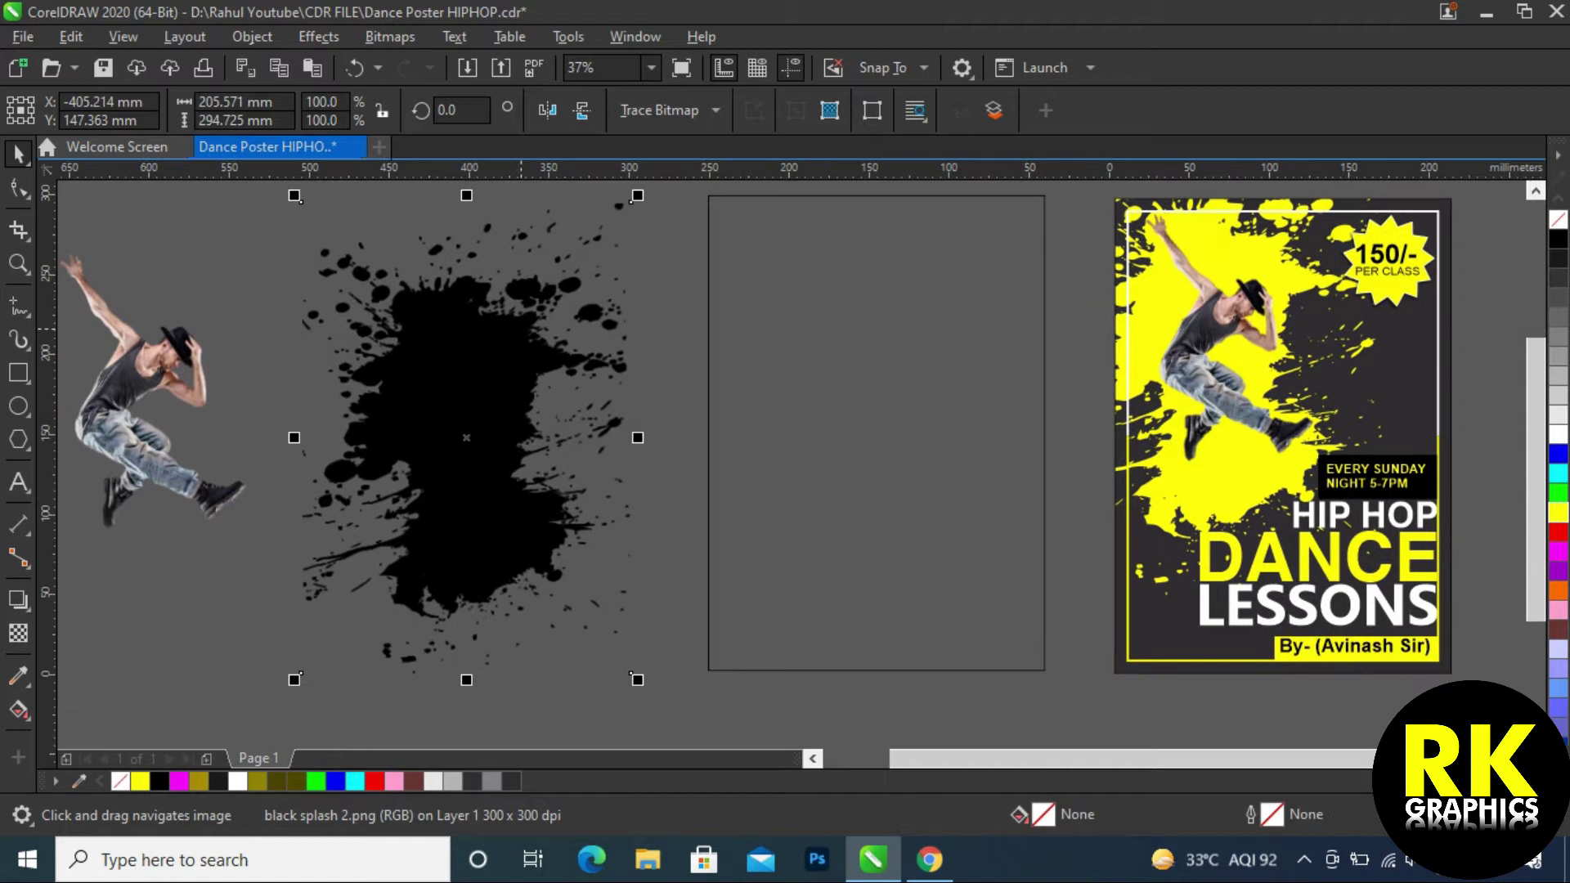
click(659, 110)
mouse_move(712, 191)
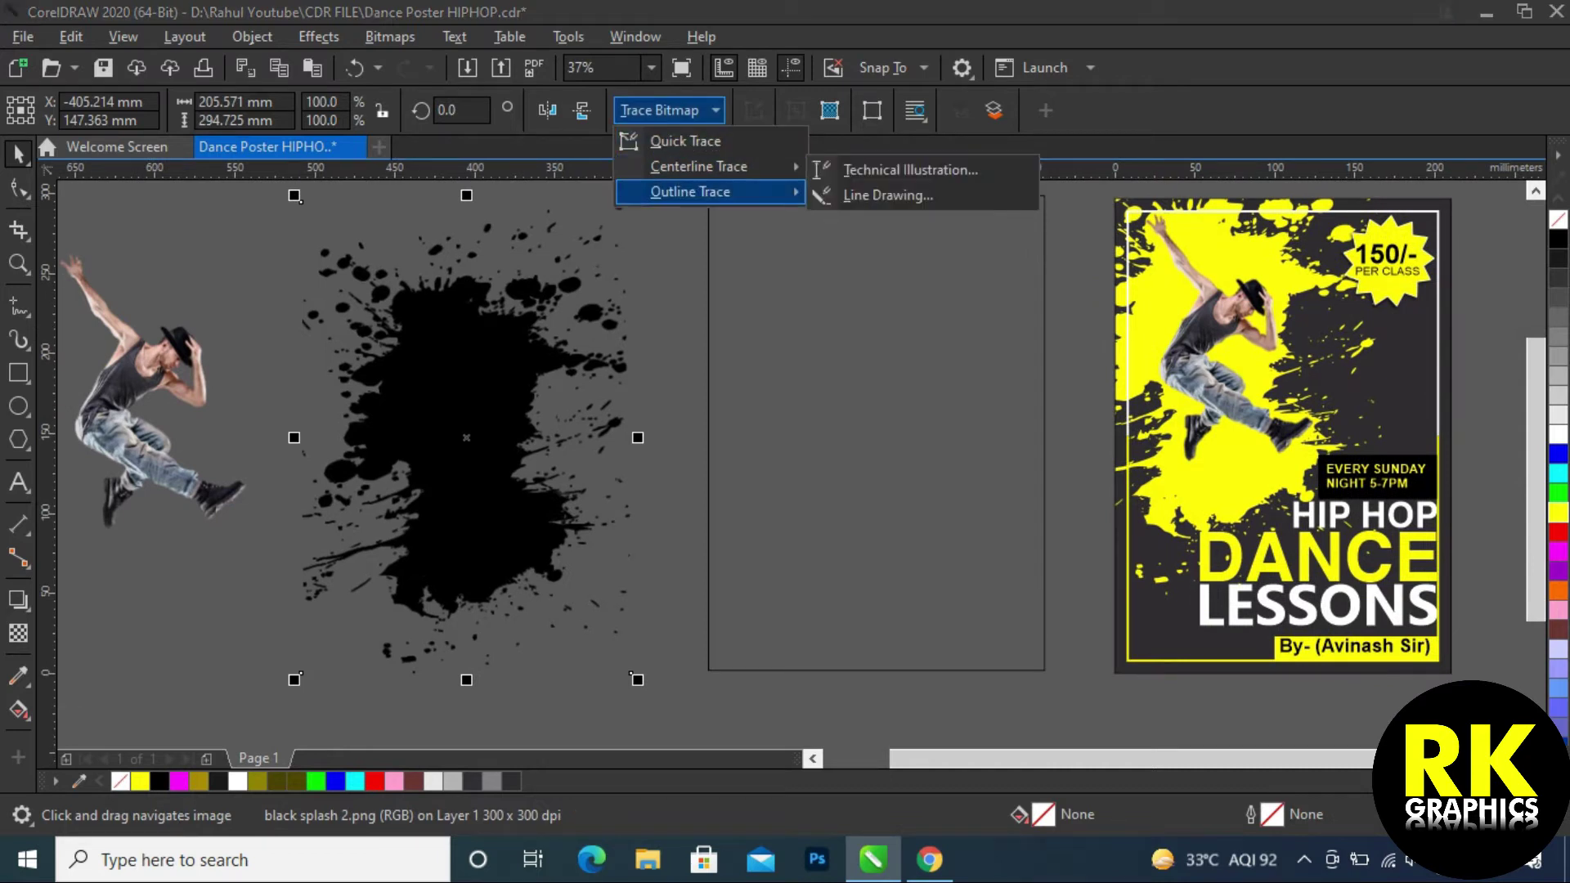
click(899, 296)
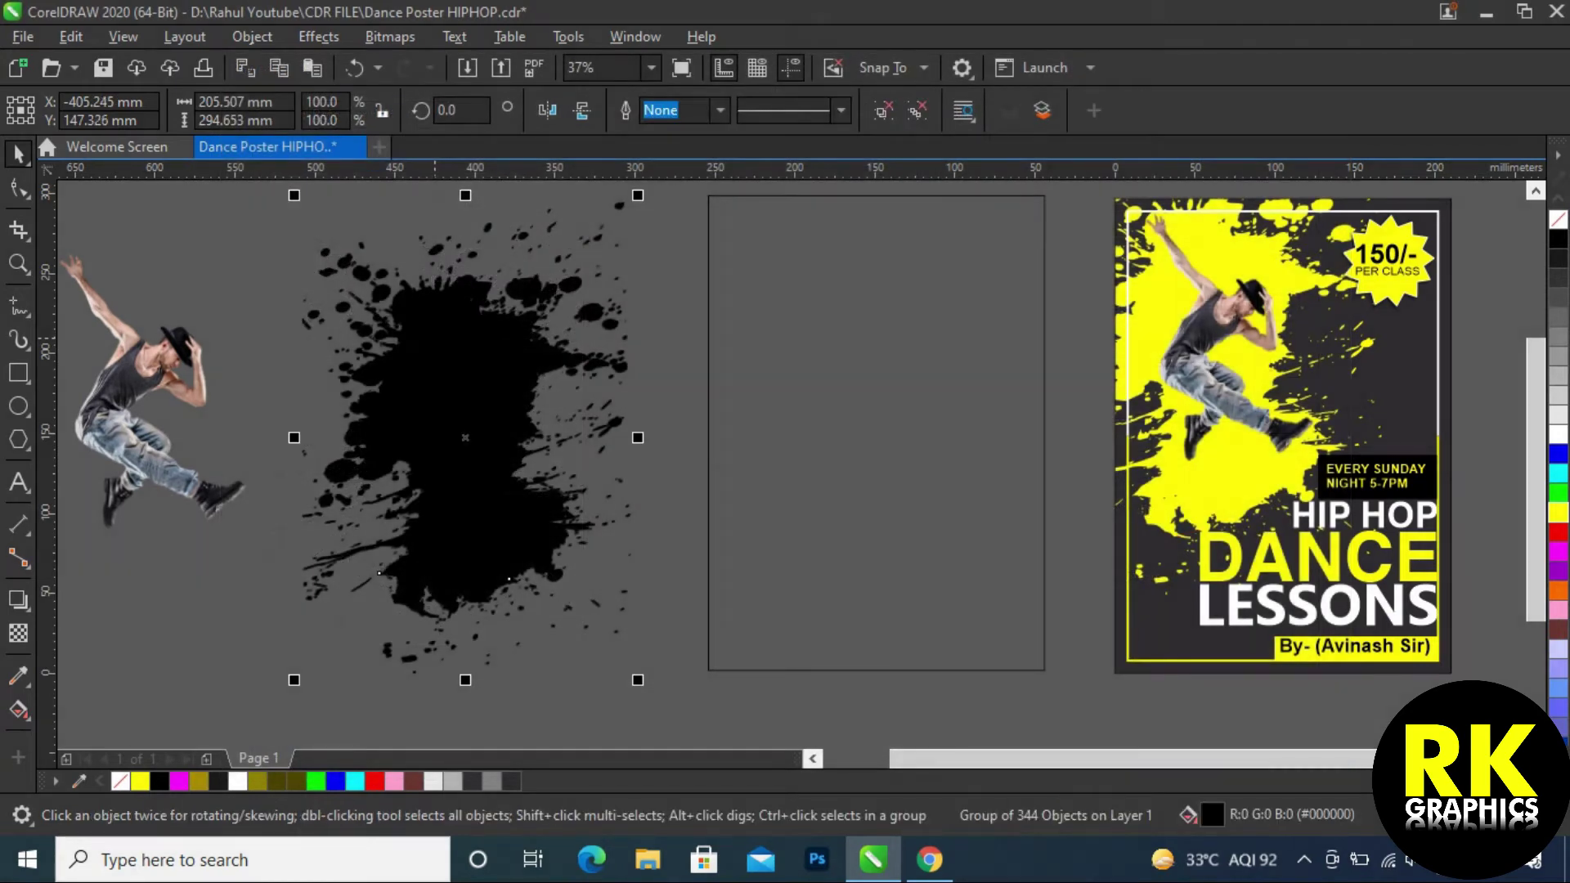
- Move the traced splash off the original bitmap, and delete the bitmap beneath it
scroll(449, 349, down, 1)
drag(454, 357, 431, 532)
click(456, 352)
key(Delete)
drag(409, 475, 402, 315)
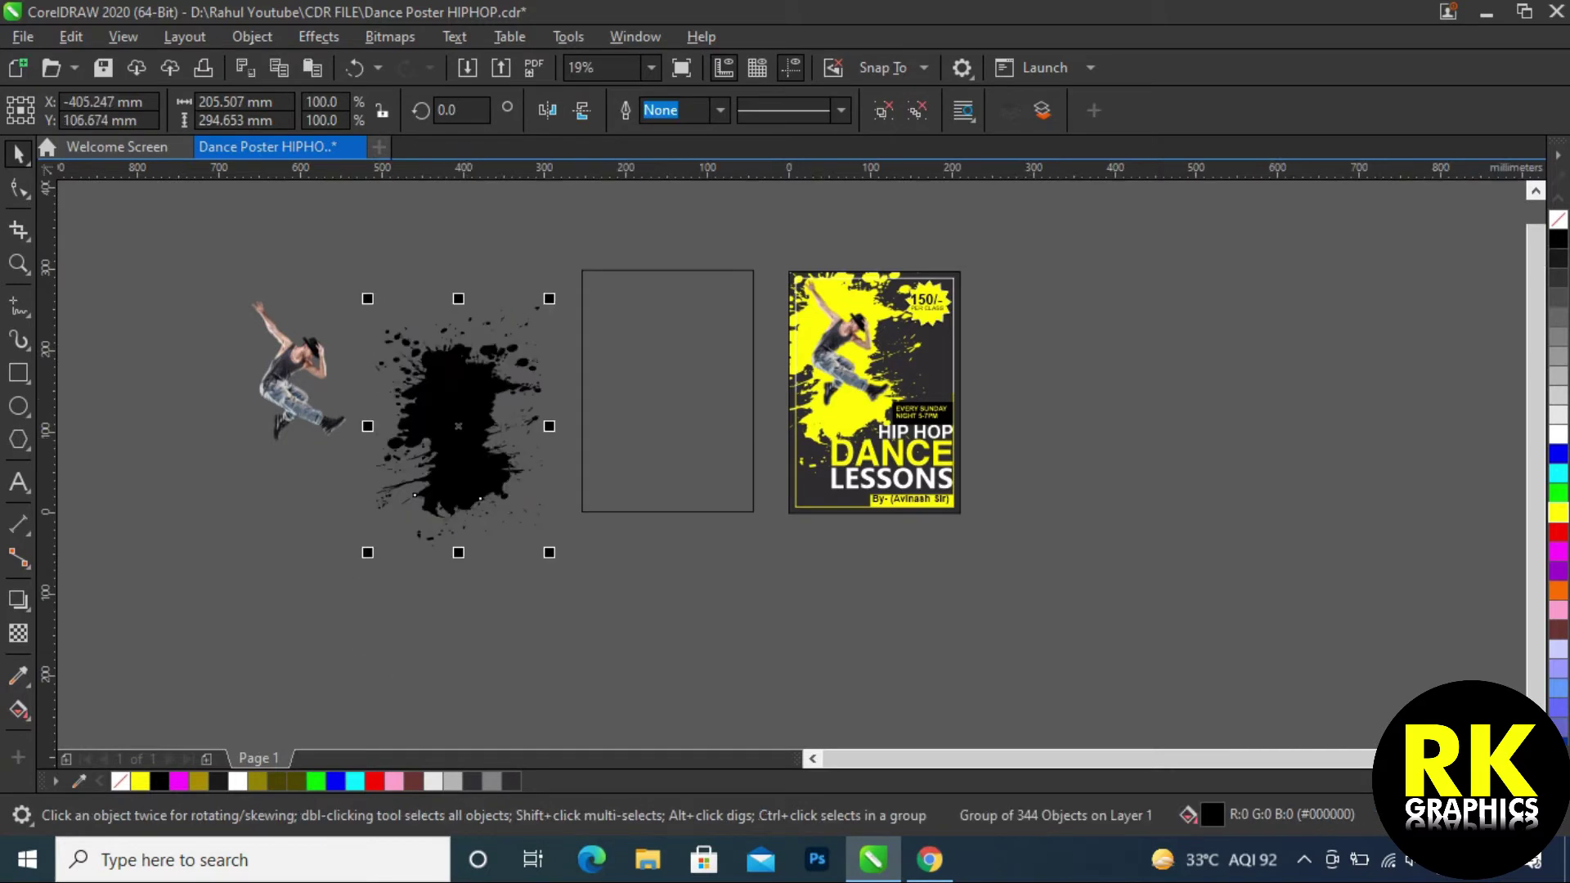
- Ungroup the traced splash, combine its pieces into one curve, and fill it with yellow
key(ctrl+u)
key(ctrl+l)
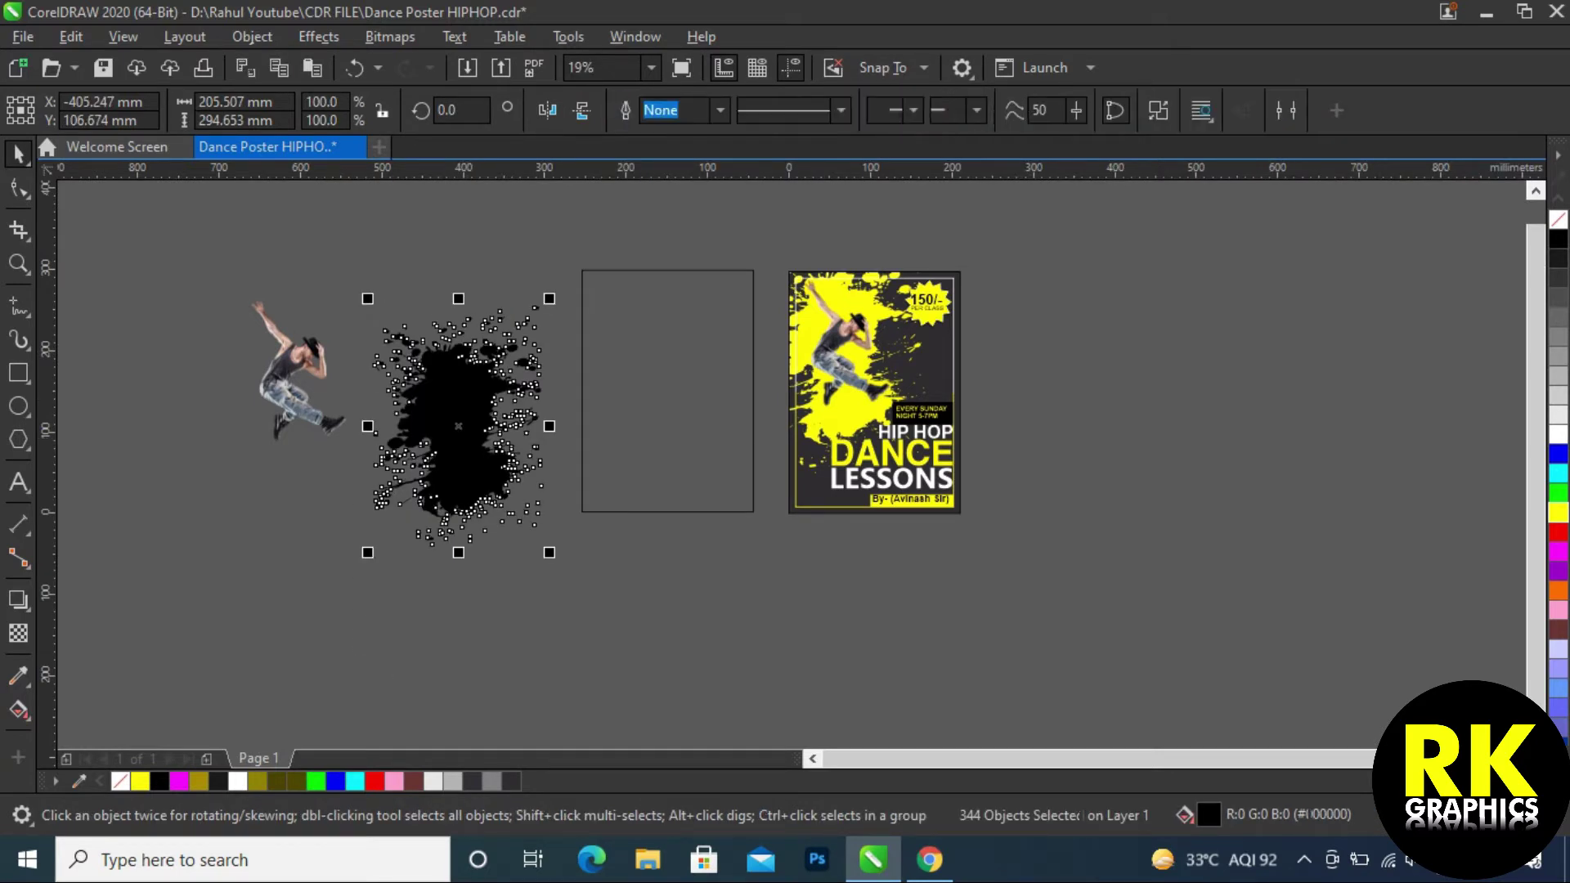
click(1559, 513)
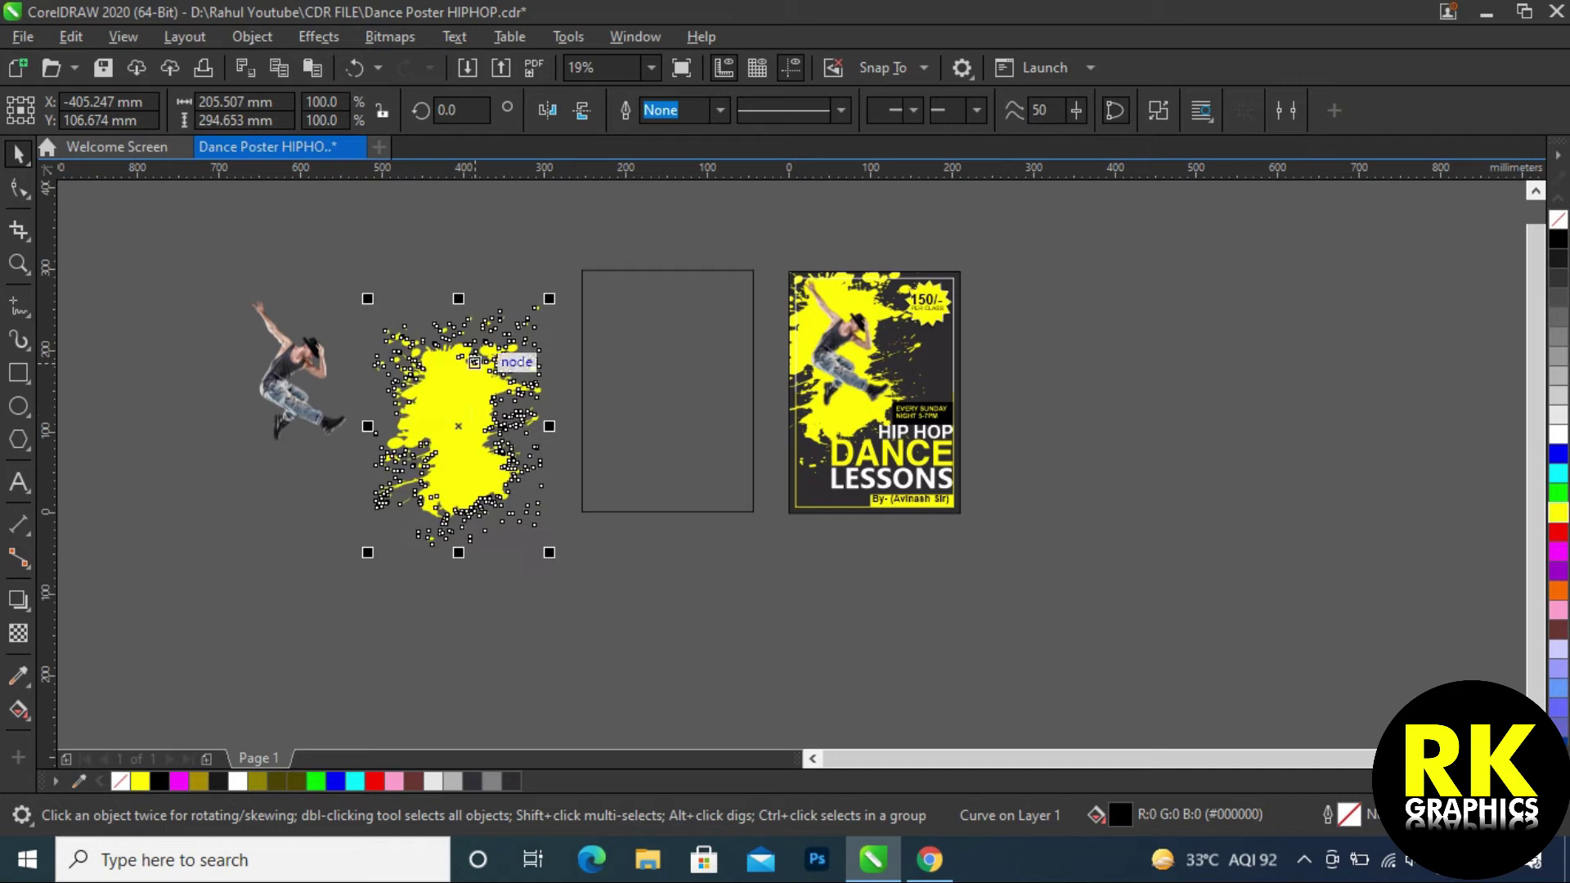
- PowerClip the dancer image inside the yellow splash curve
click(305, 360)
scroll(304, 359, up, 2)
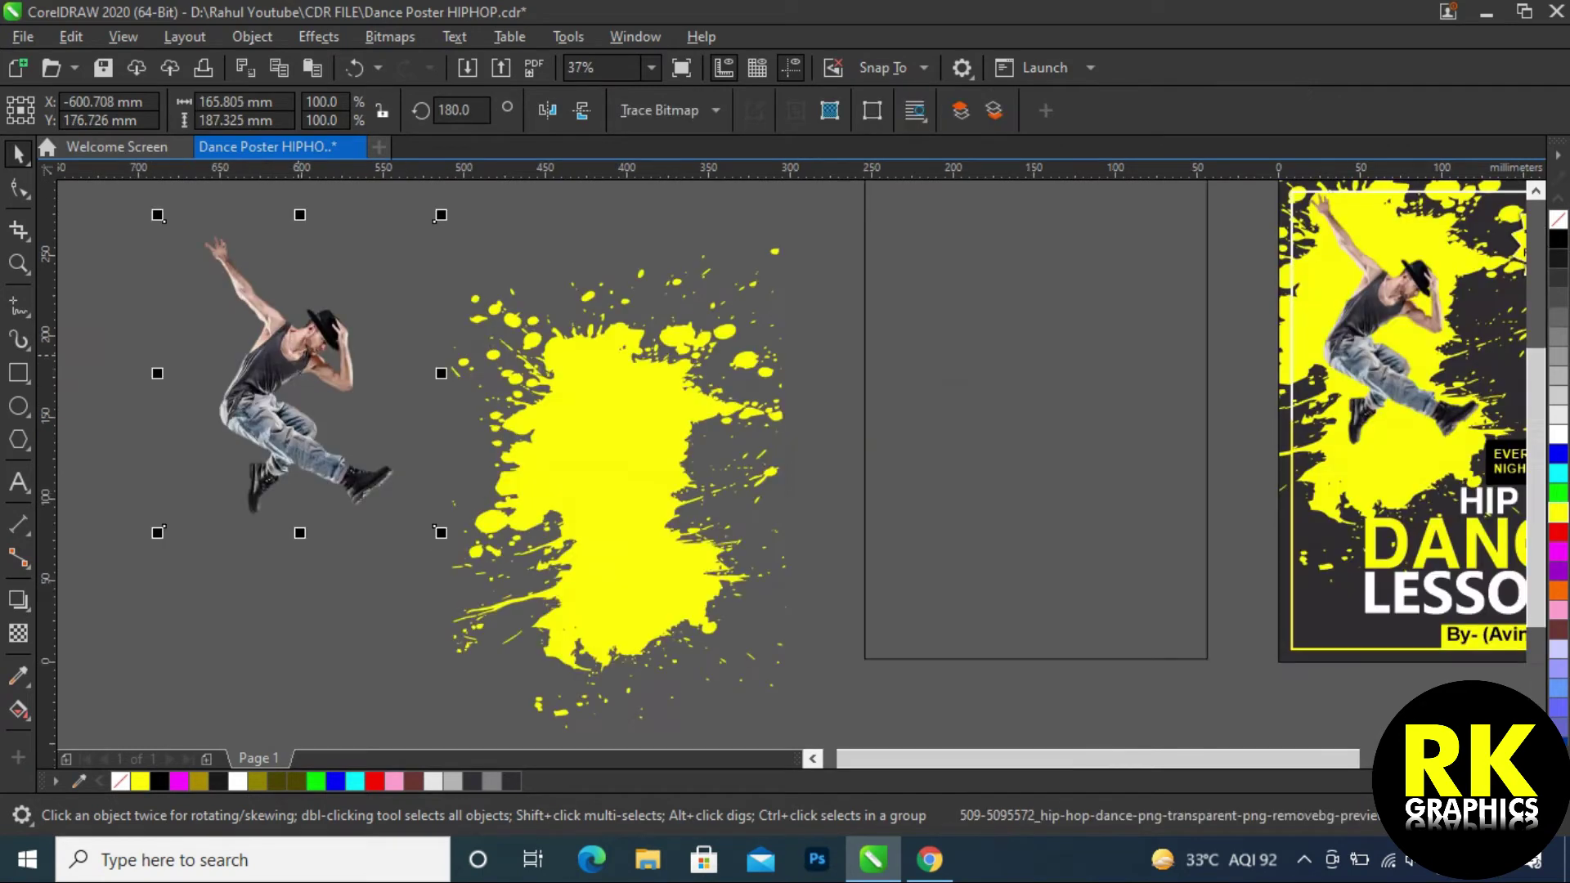
drag(290, 349, 601, 442)
click(674, 516)
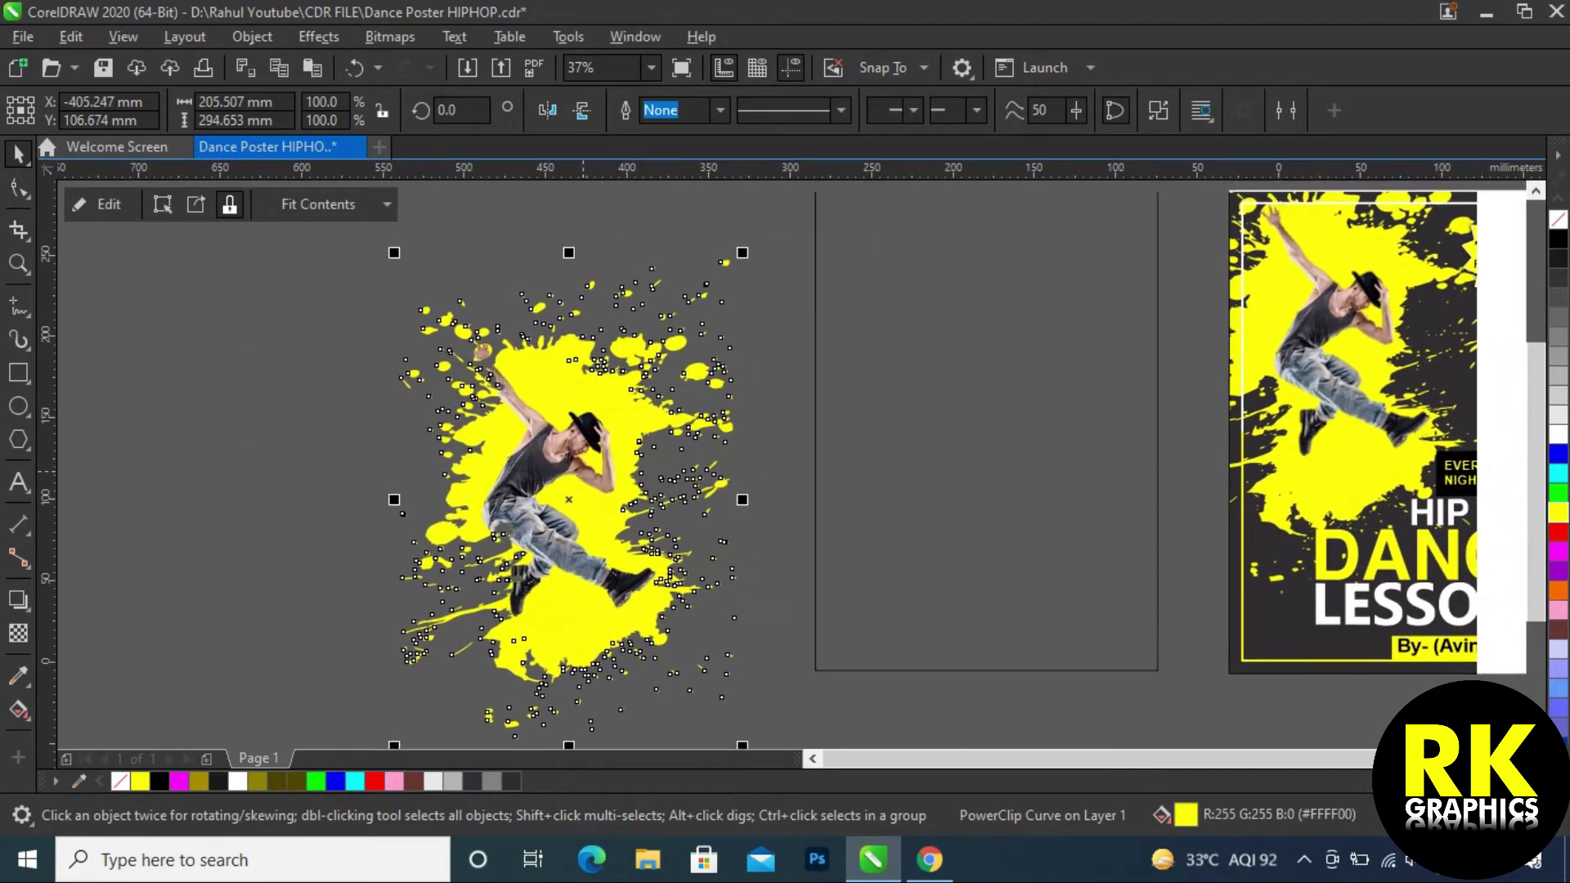
- Scale the dancer to 94% and reposition him so his body sits within the yellow splash
drag(548, 455, 579, 451)
scroll(587, 450, up, 1)
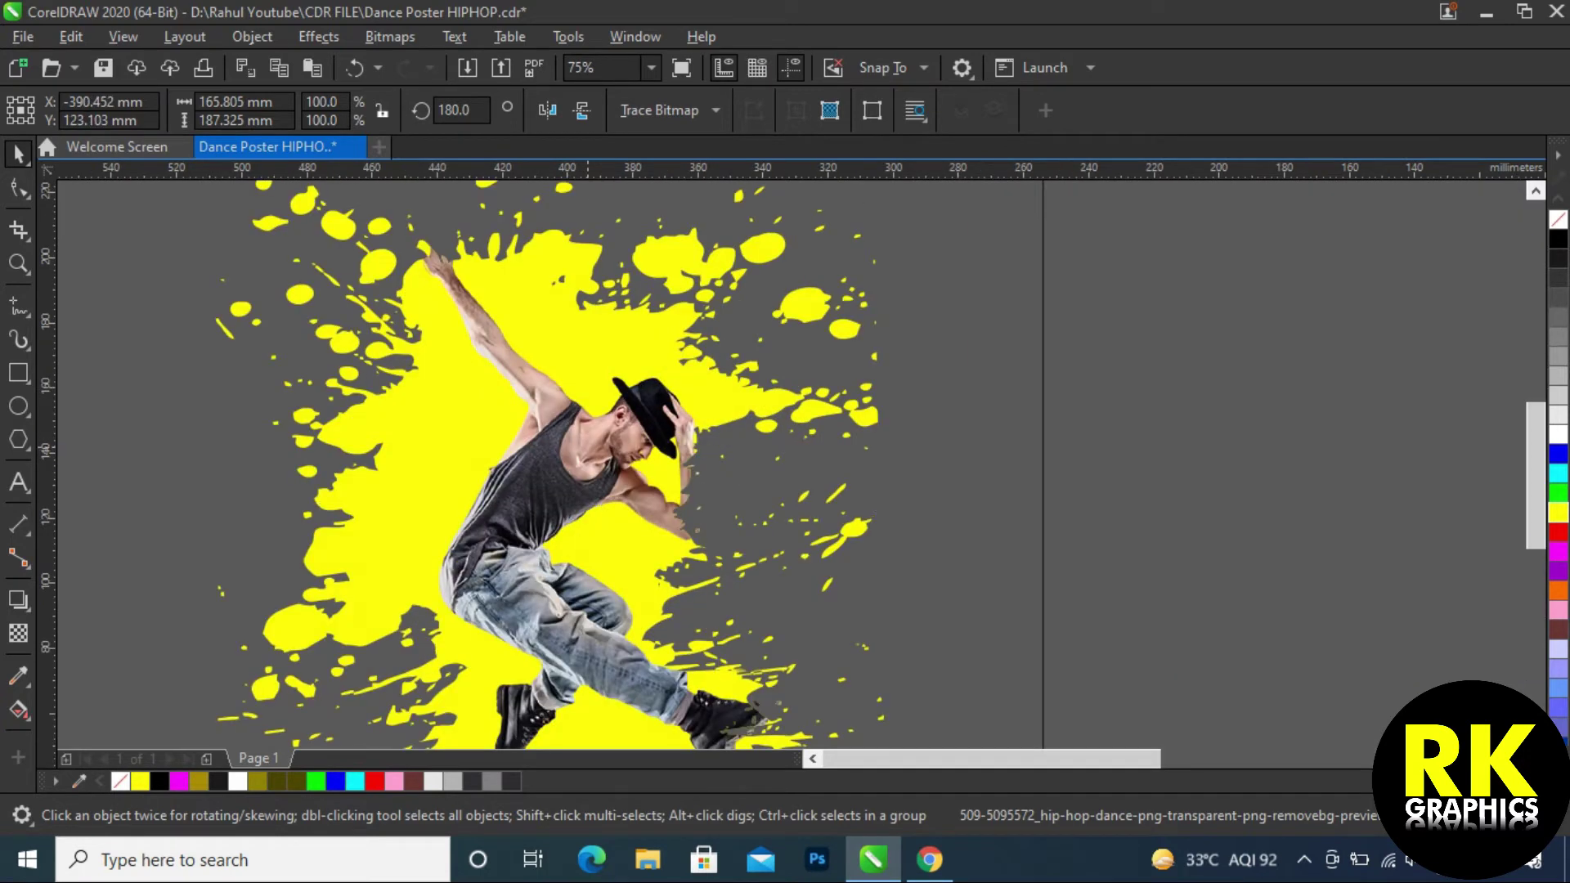
key(Left)
key(Down)
drag(860, 210, 827, 247)
drag(595, 494, 600, 468)
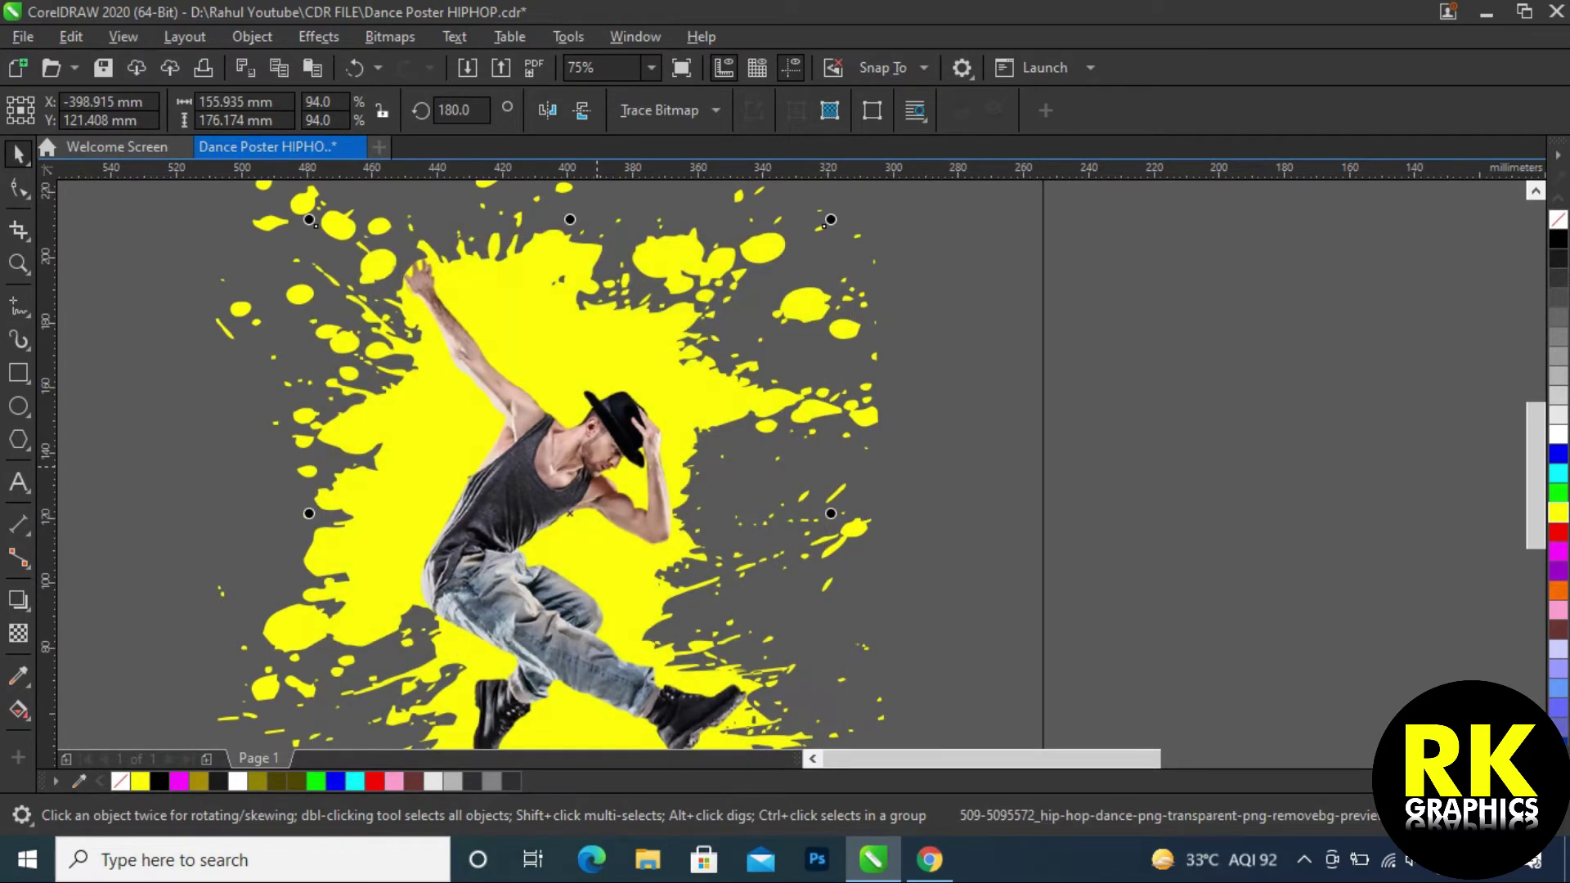
scroll(545, 436, down, 3)
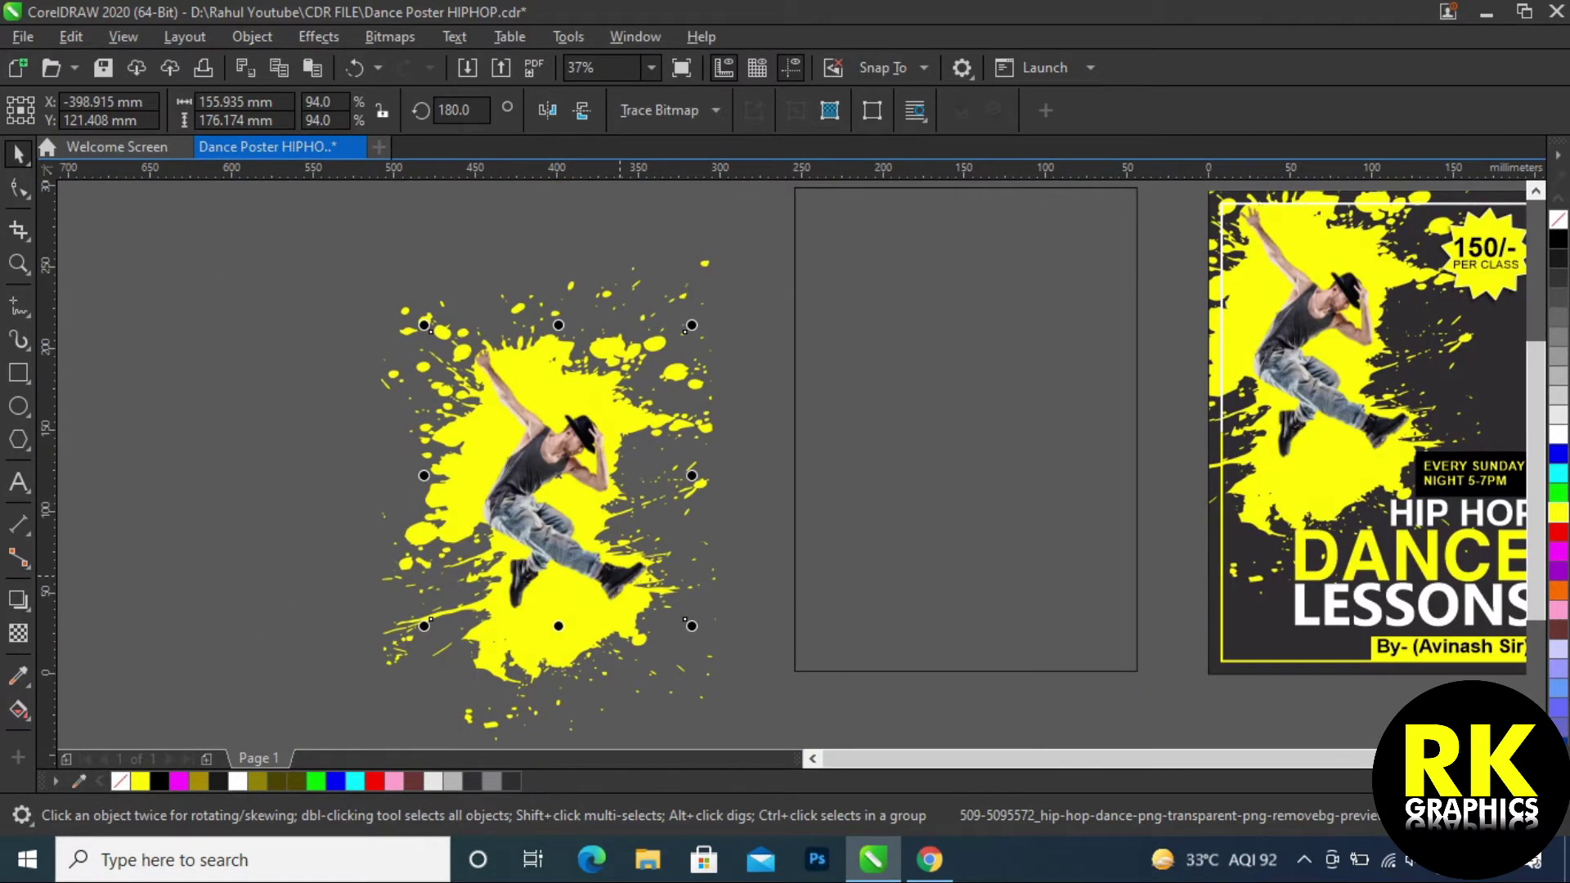
scroll(621, 577, up, 2)
scroll(510, 601, down, 2)
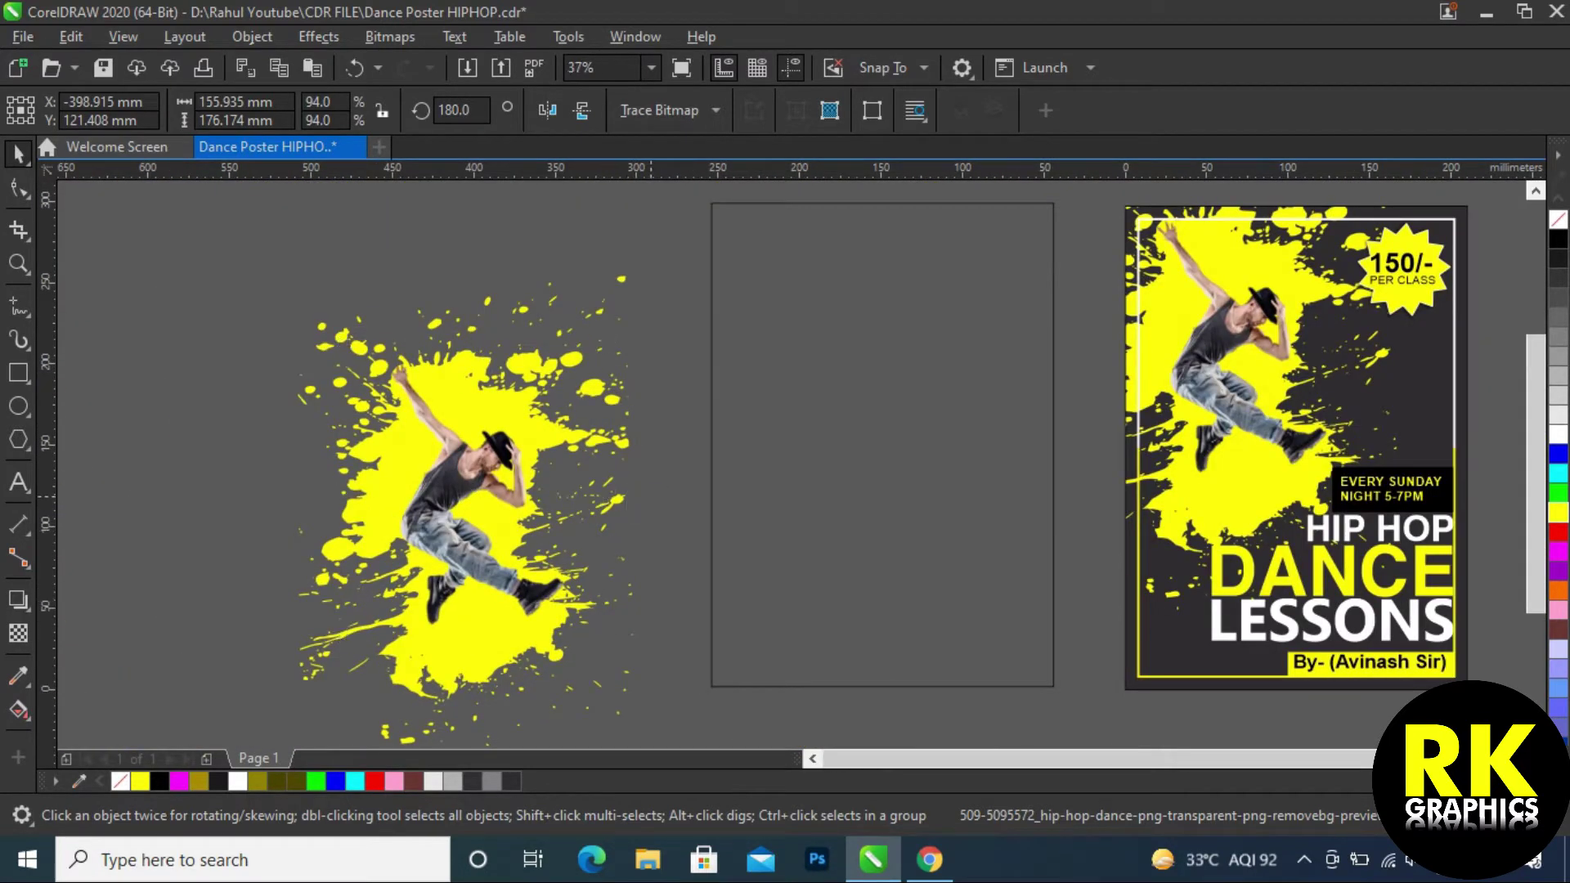
- Fill the blank 210 x 297 mm rectangle with the dark grey R46 G44 B48
click(651, 497)
click(587, 435)
drag(588, 435, 542, 487)
click(688, 395)
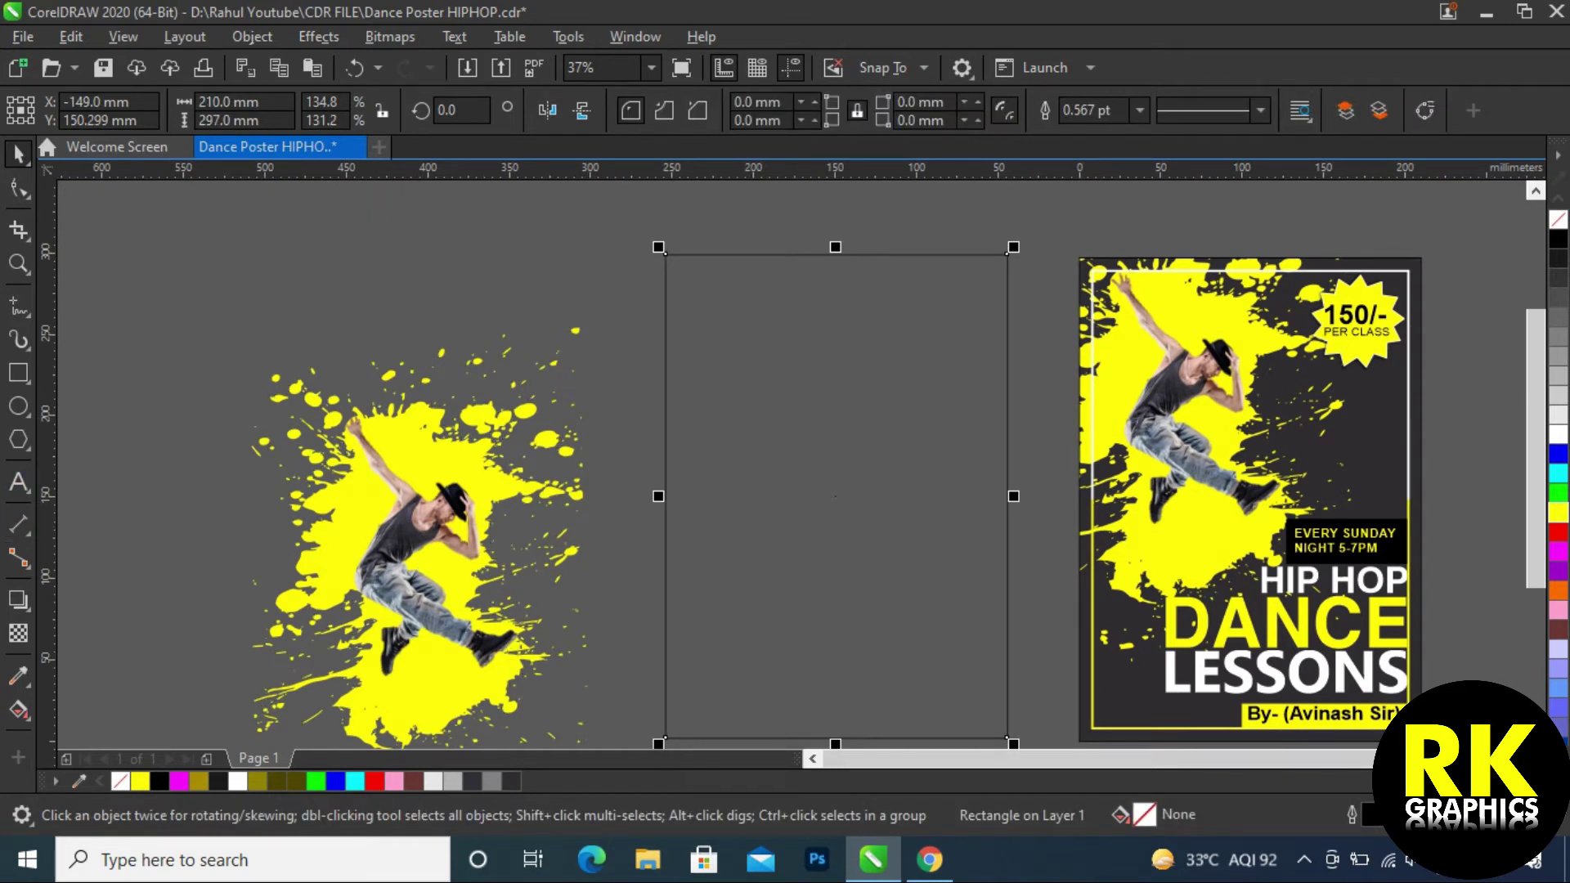
click(491, 781)
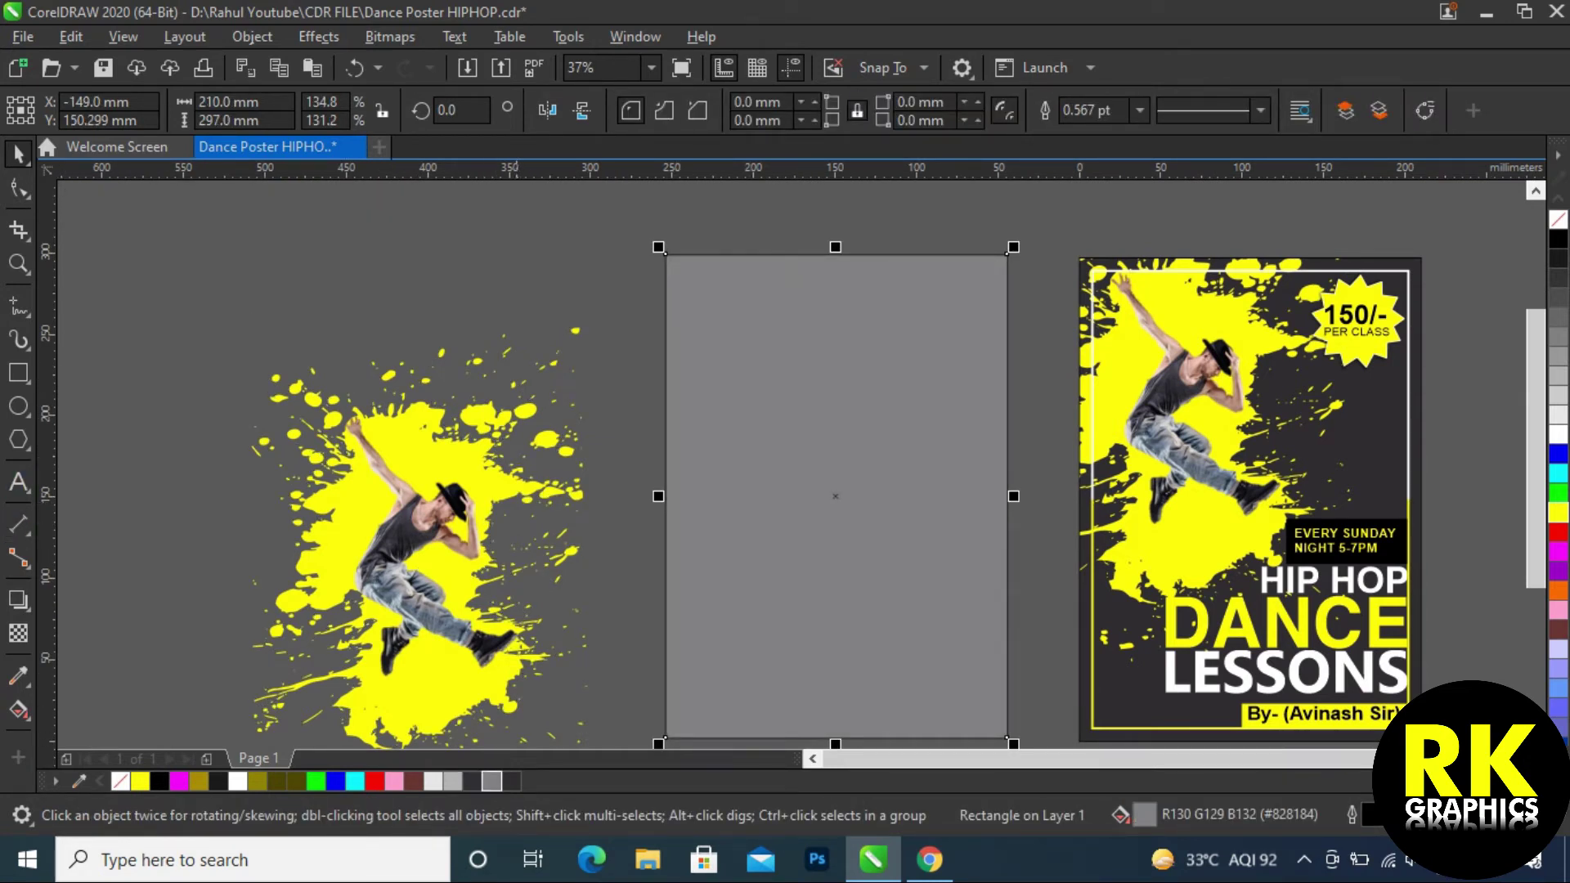
click(511, 781)
- PowerClip the yellow splash with the dancer inside the dark rectangle, positioned over its upper-left area
click(417, 518)
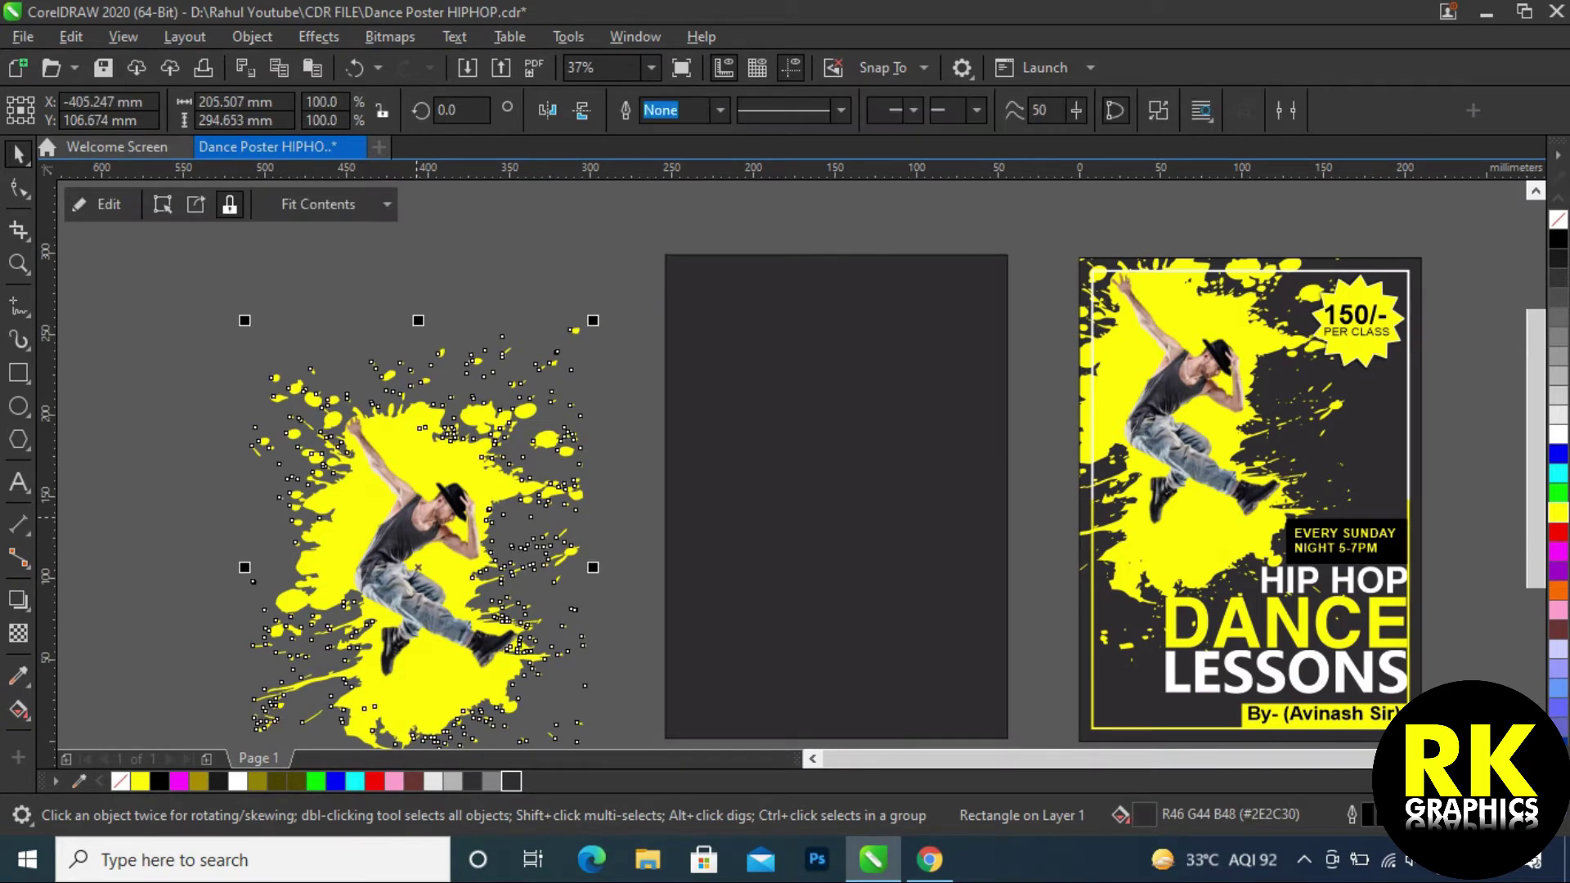
key(p)
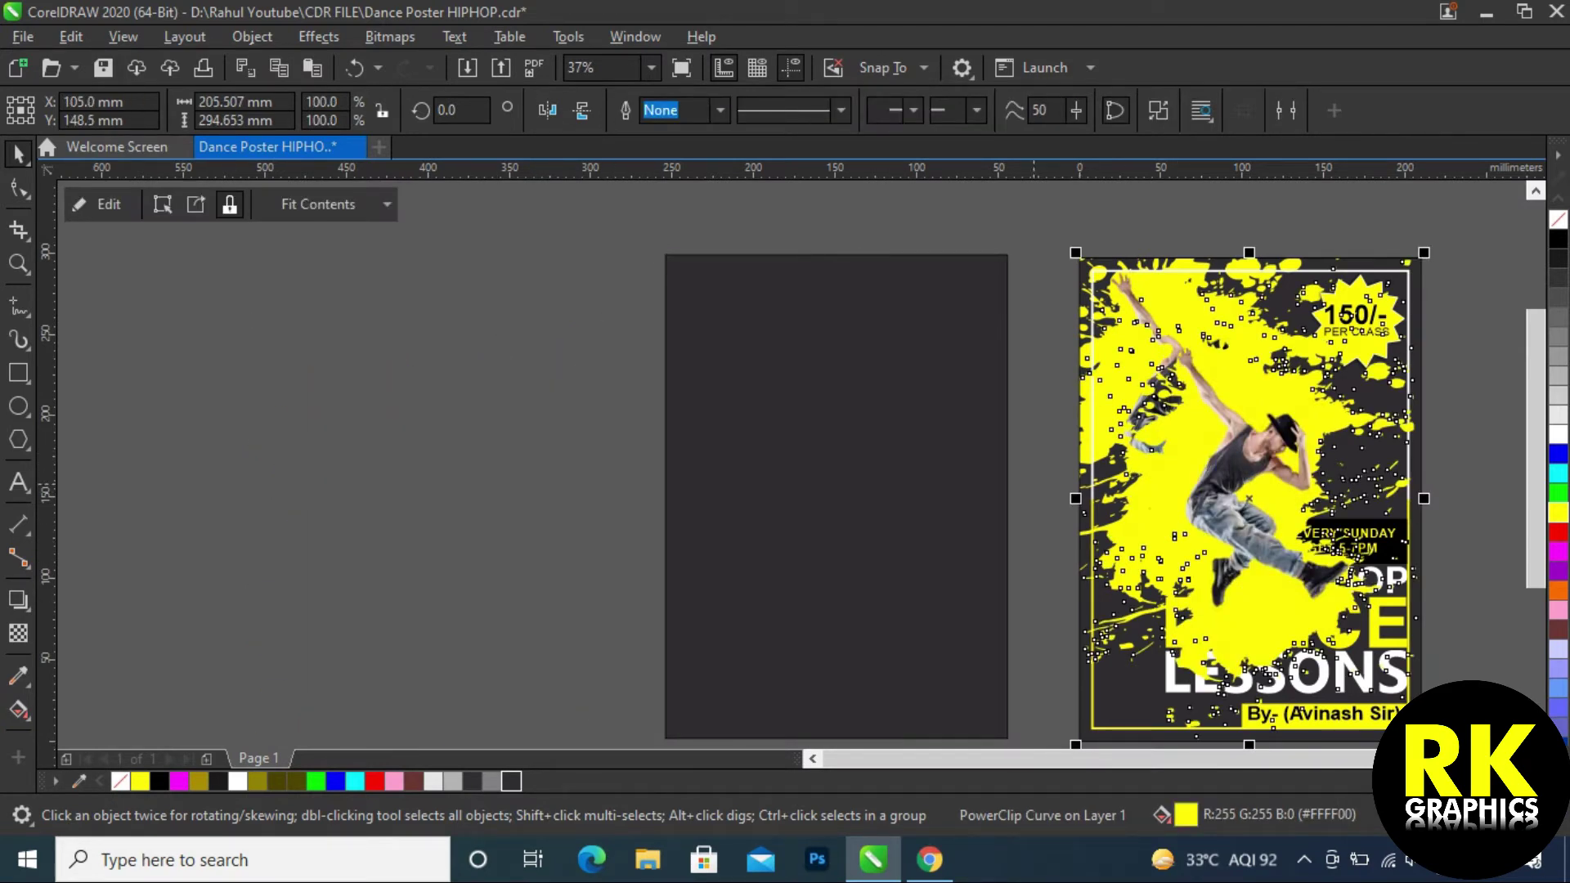
key(ctrl+z)
drag(491, 501, 765, 402)
click(851, 560)
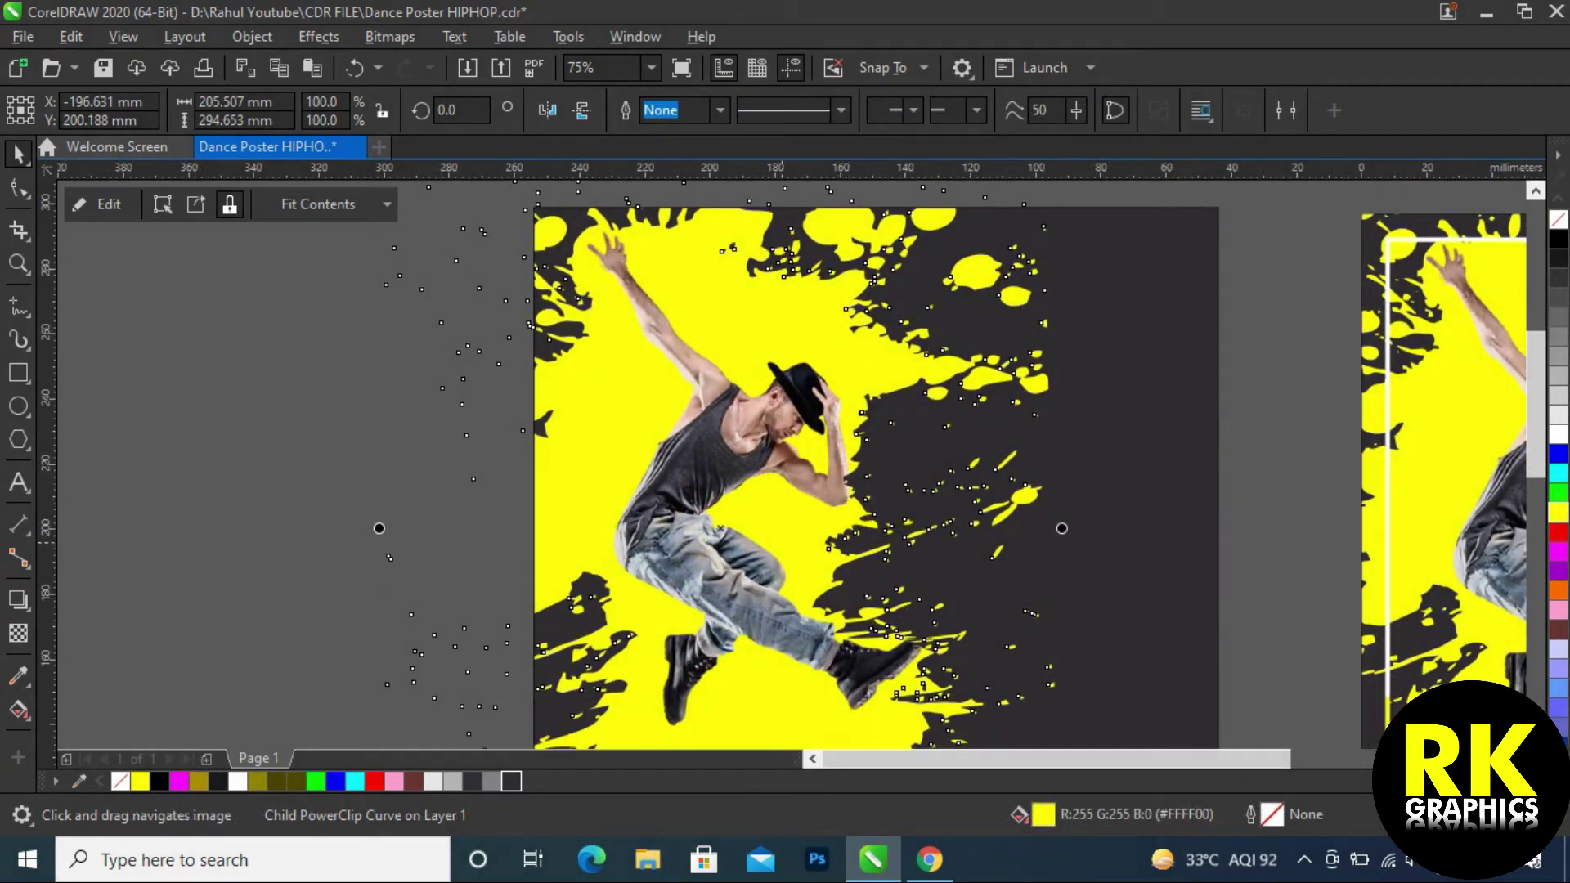
- Try to delete the nodes along the lower part of the splash curve, and undo the deletion
scroll(785, 548, down, 2)
scroll(802, 556, up, 1)
drag(806, 555, 734, 469)
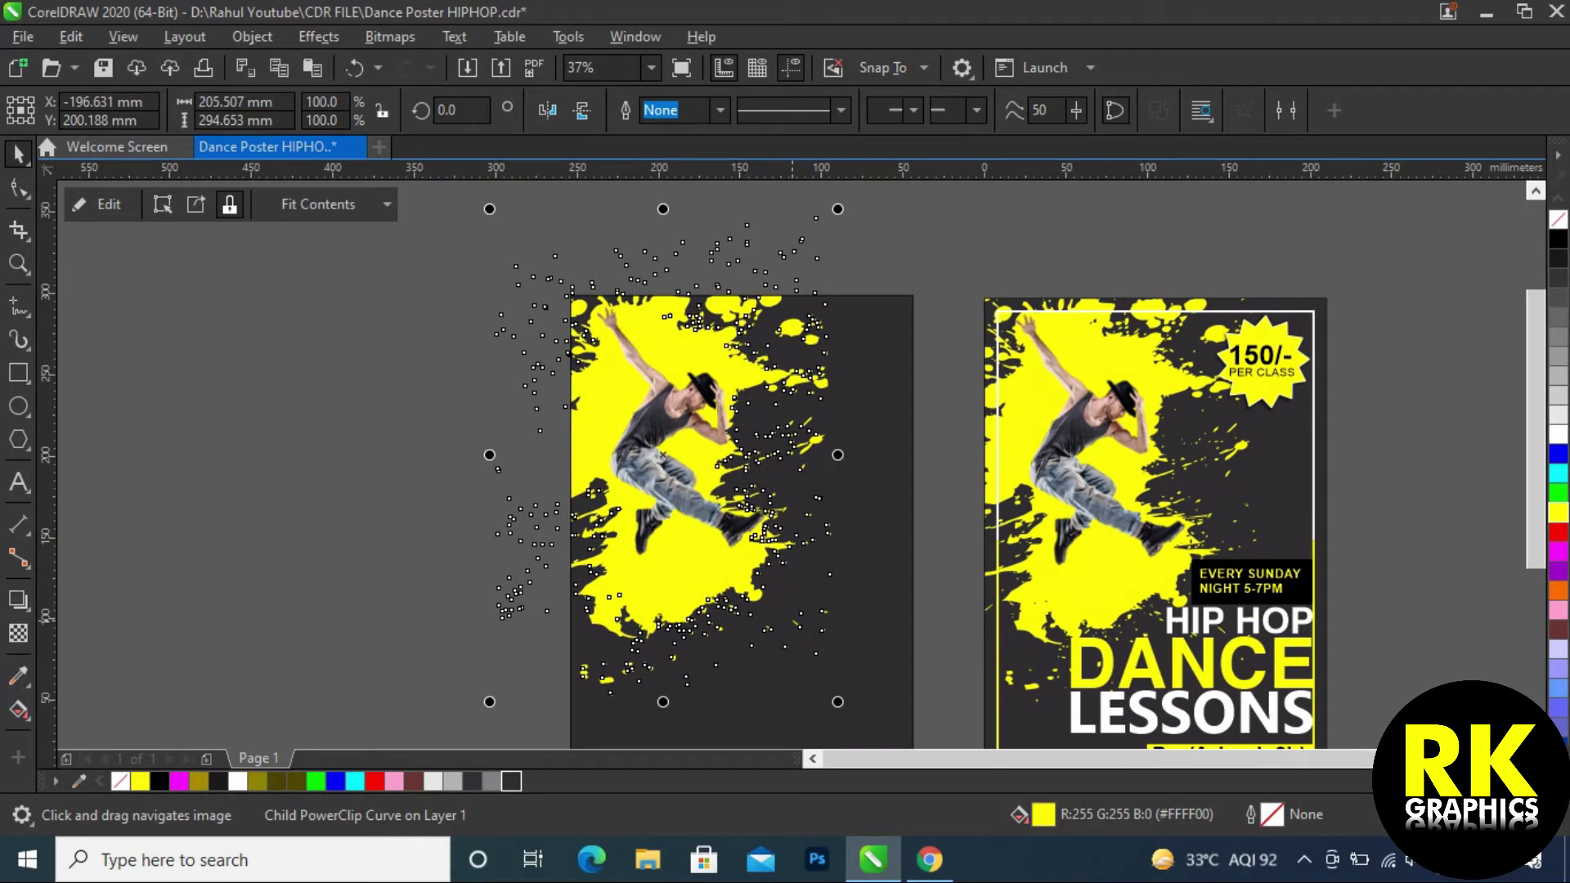
key(ctrl+a)
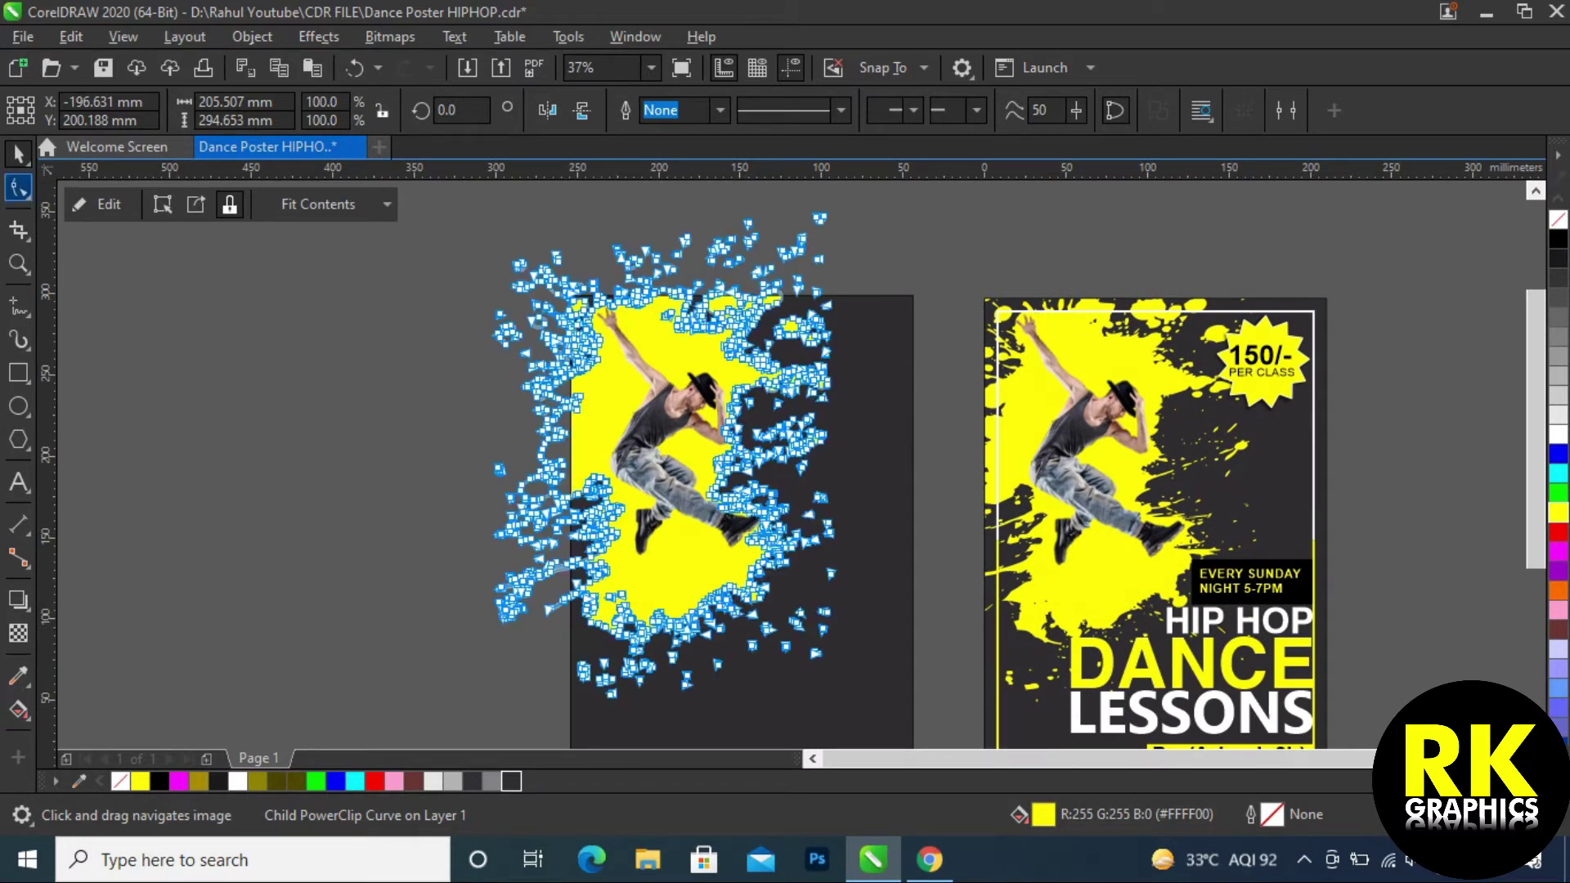
drag(467, 579, 854, 734)
key(Delete)
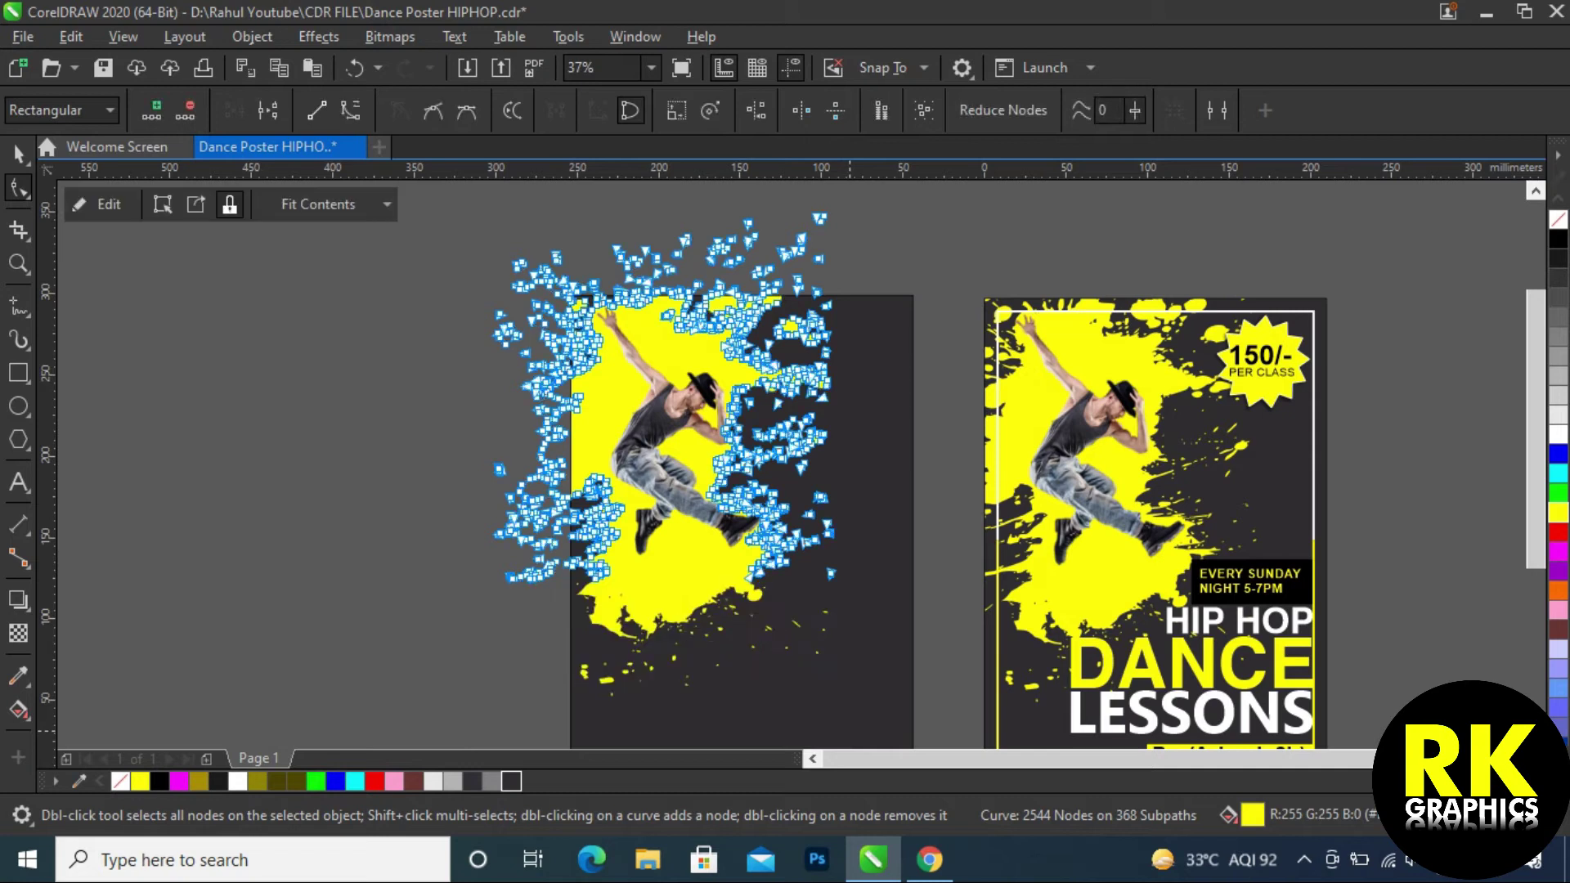
key(space)
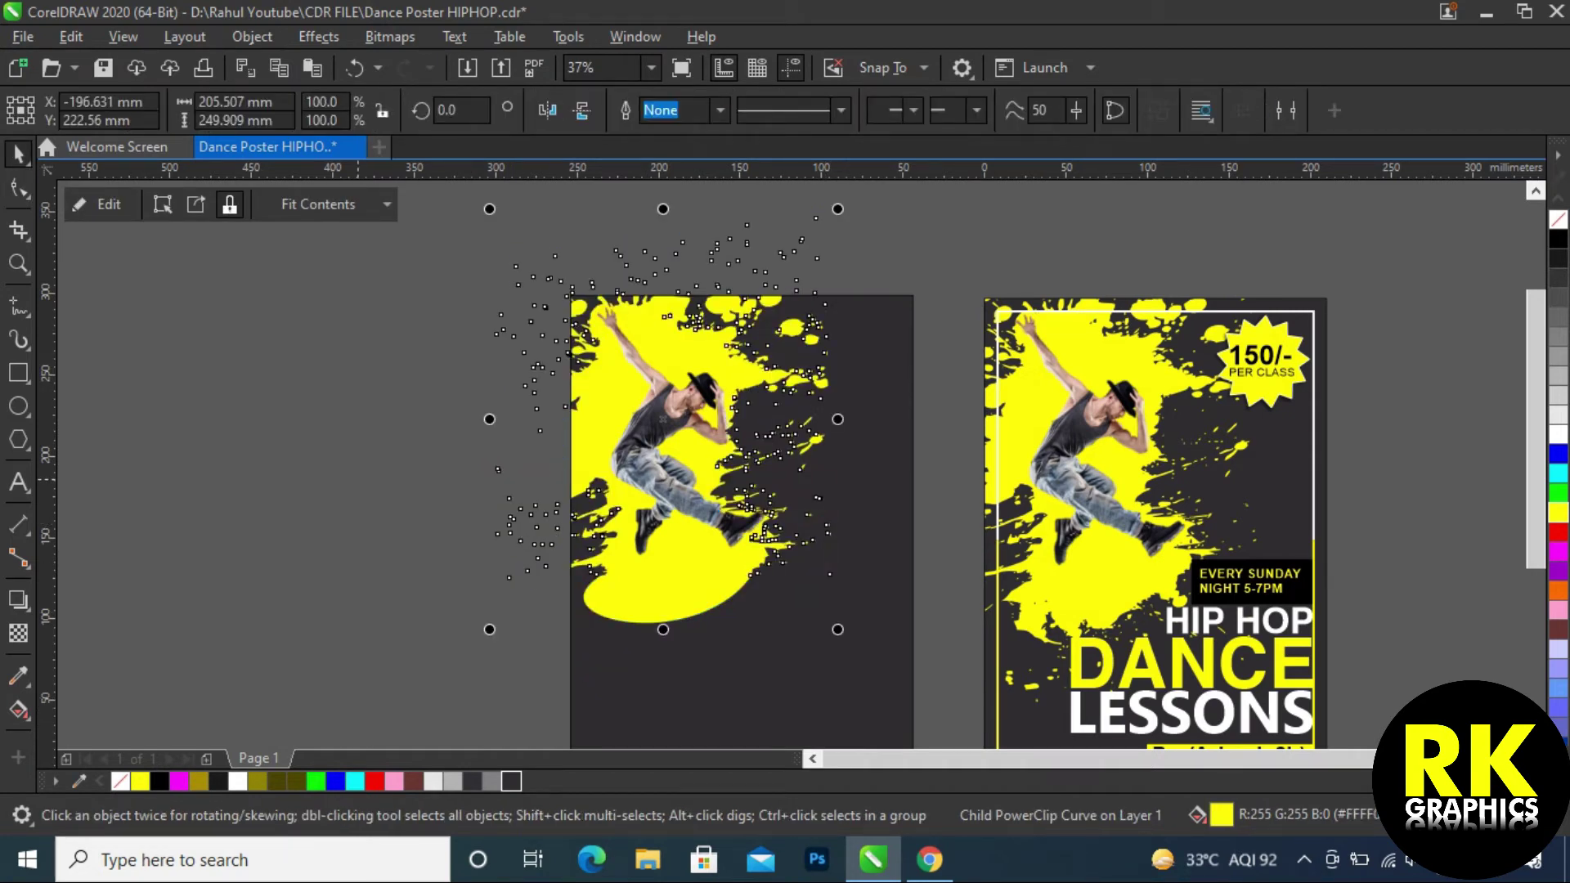
key(ctrl+z)
click(337, 482)
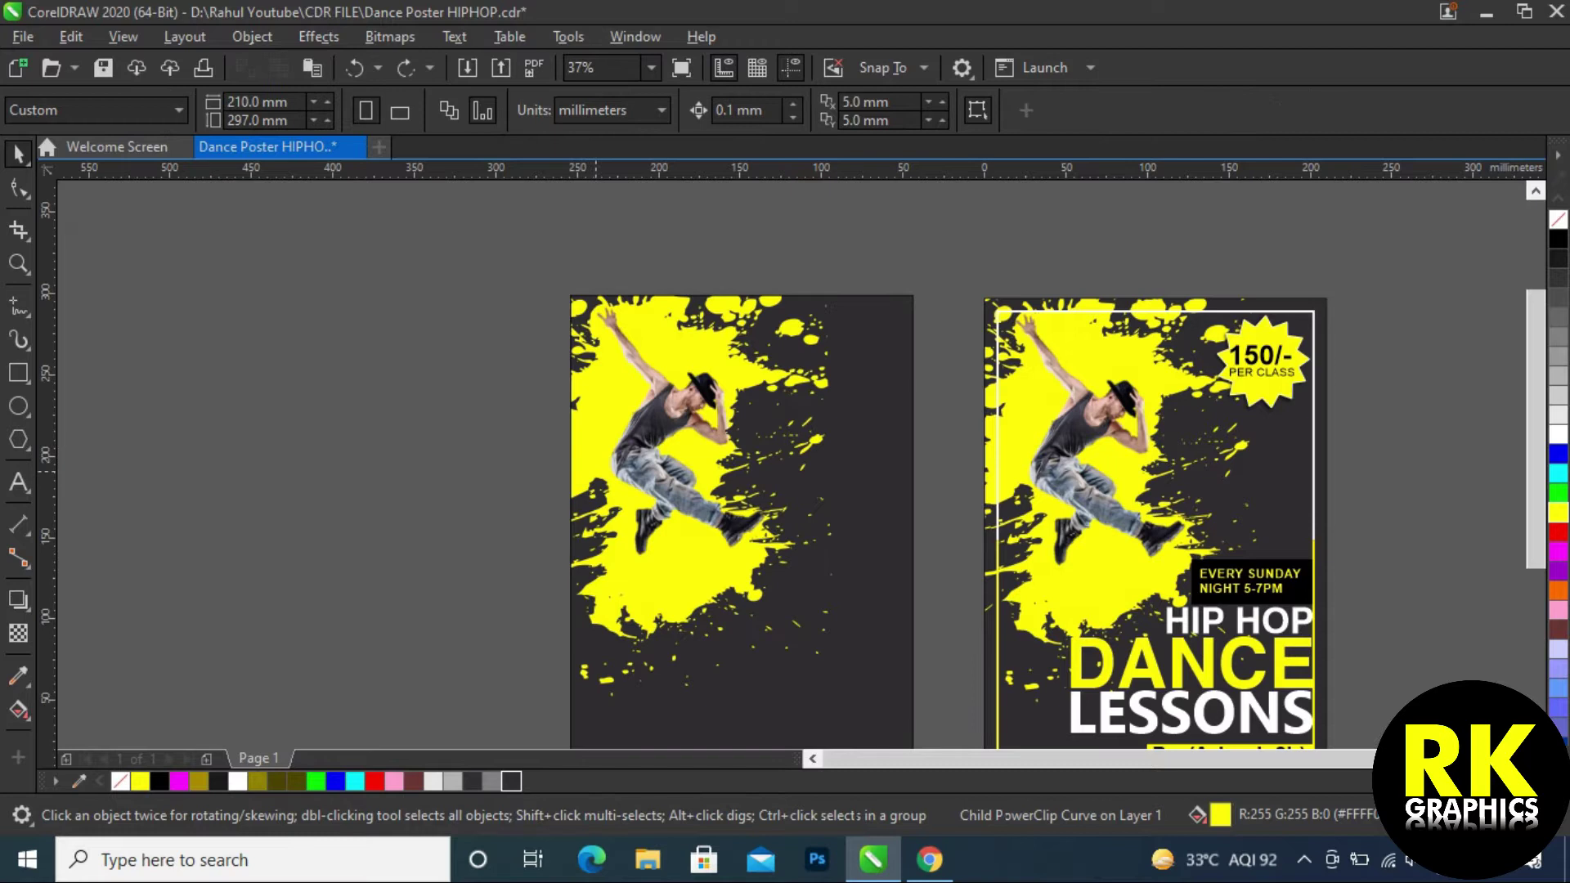
- Slightly enlarge the splash with the dancer inside the dark rectangle's PowerClip
click(756, 587)
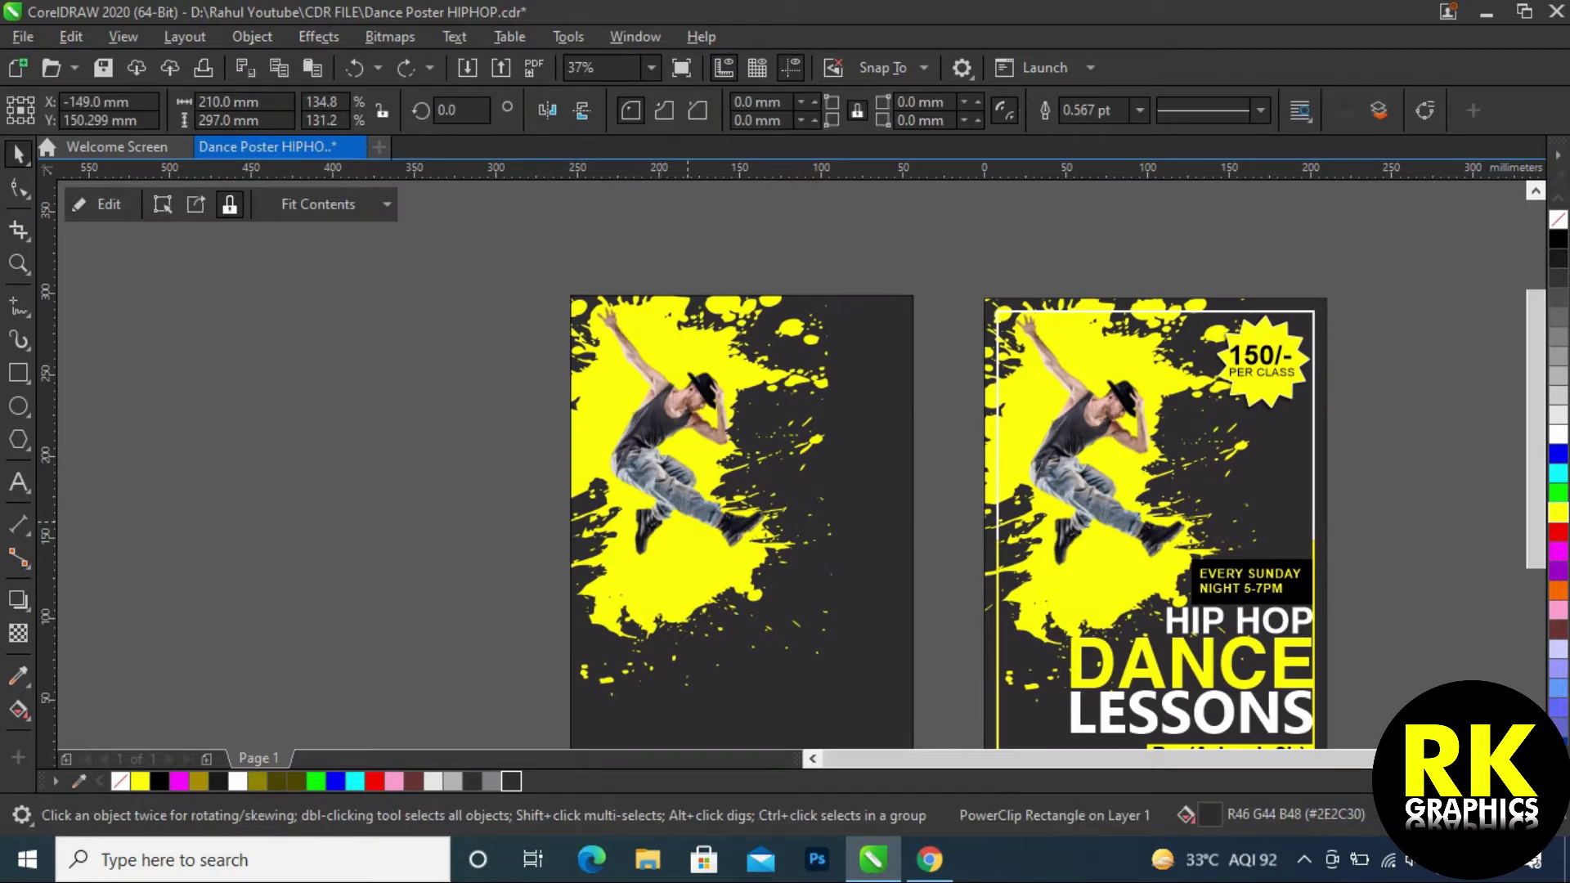
ctrl+click(688, 522)
drag(837, 702, 856, 727)
drag(719, 604, 697, 509)
click(928, 527)
drag(928, 527, 927, 619)
- Add a one-step inside contour with an 8 mm offset to the dark rectangle, and break the contour apart
click(836, 650)
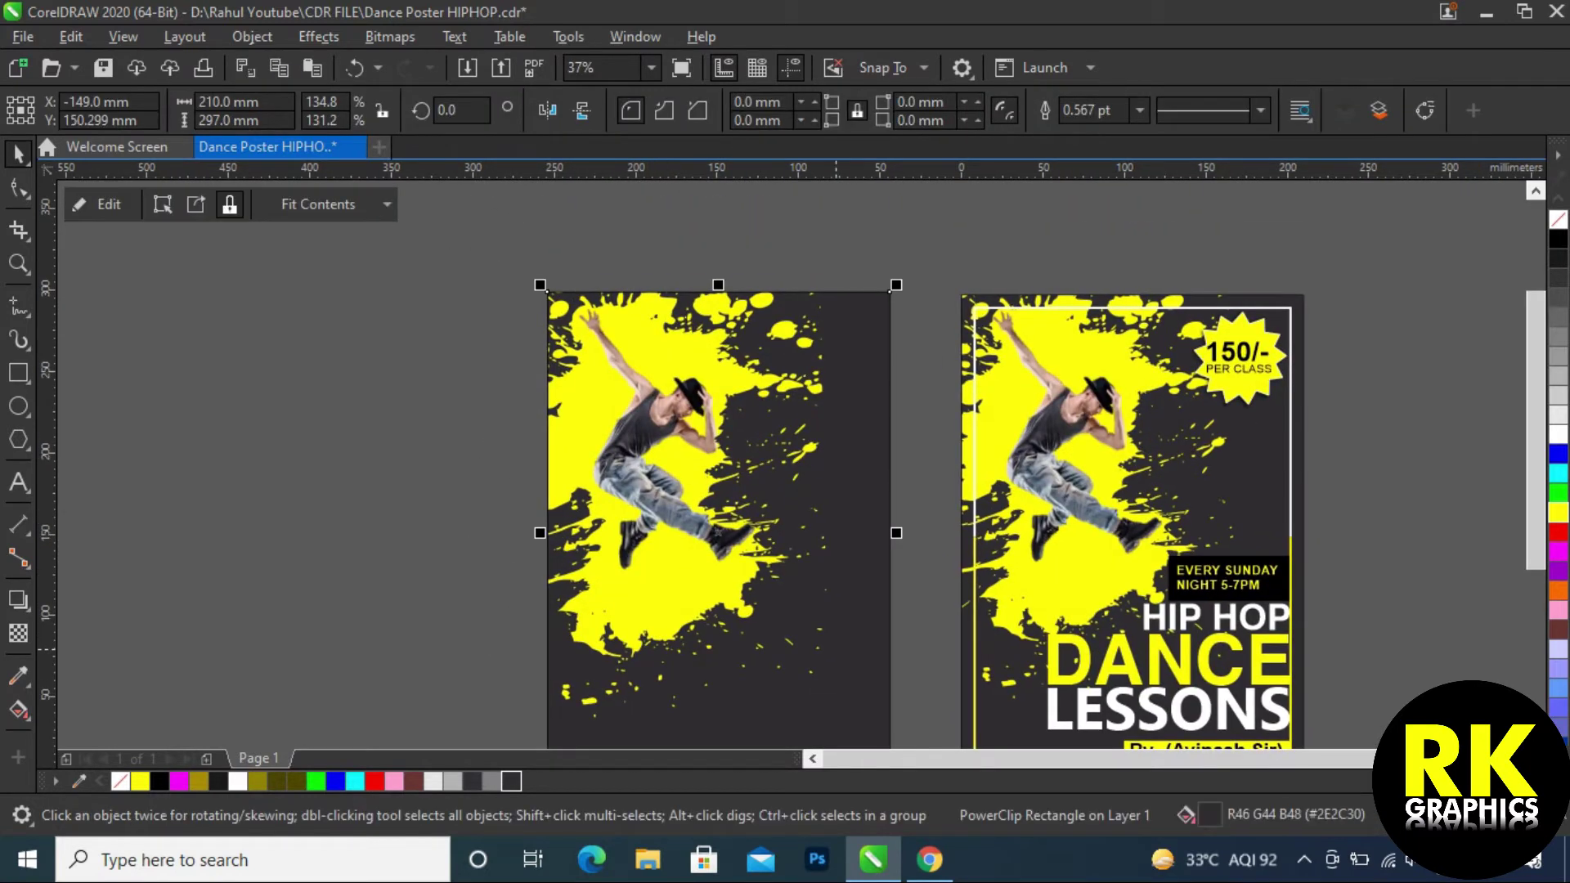
click(318, 37)
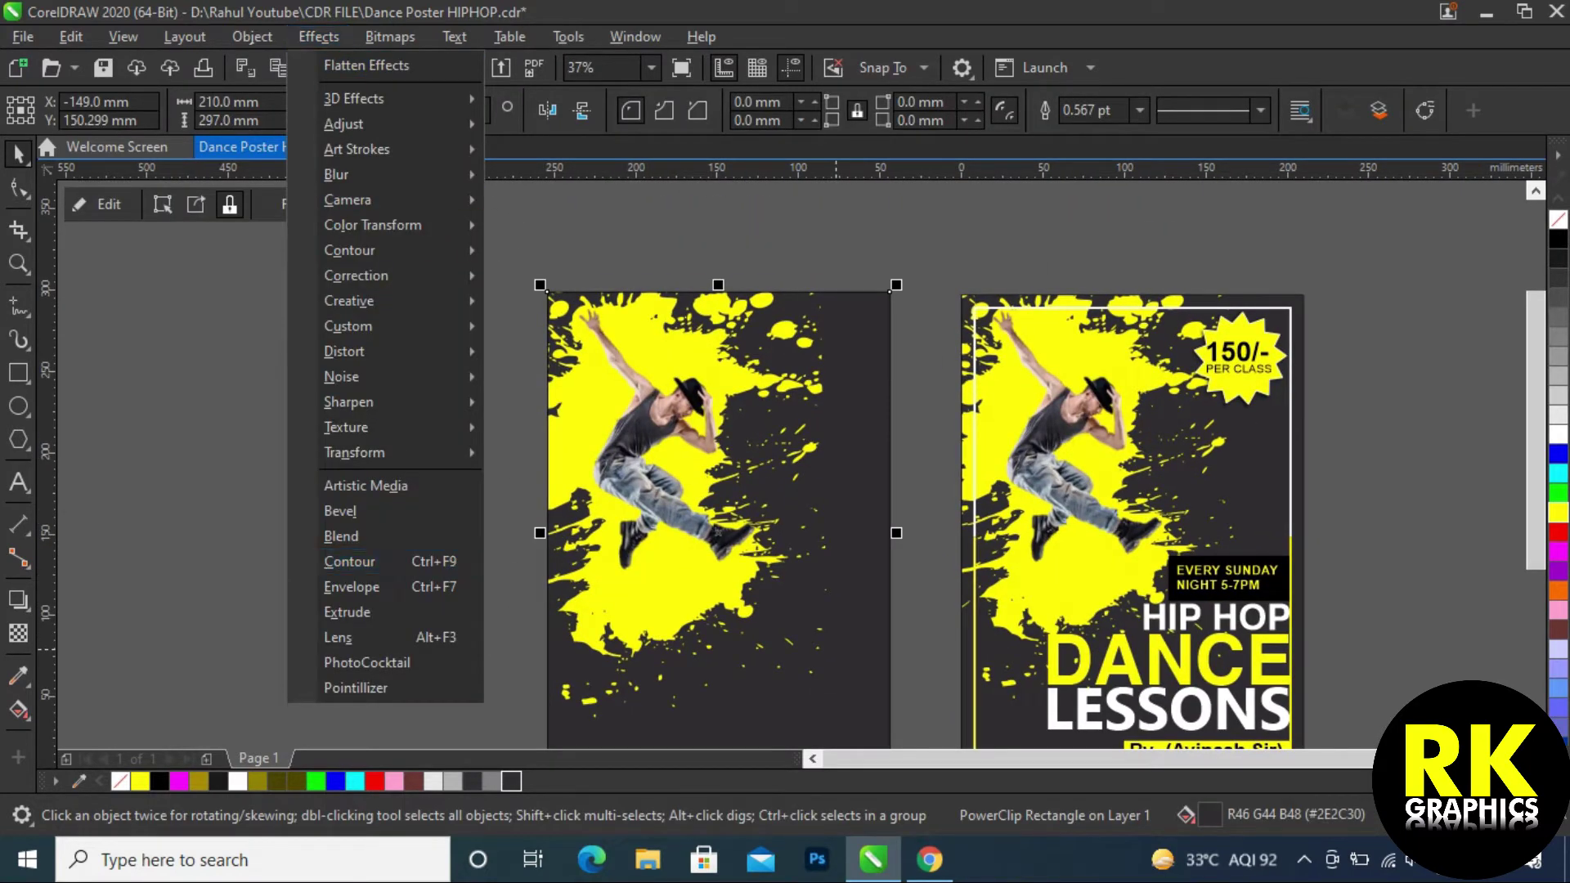
click(349, 561)
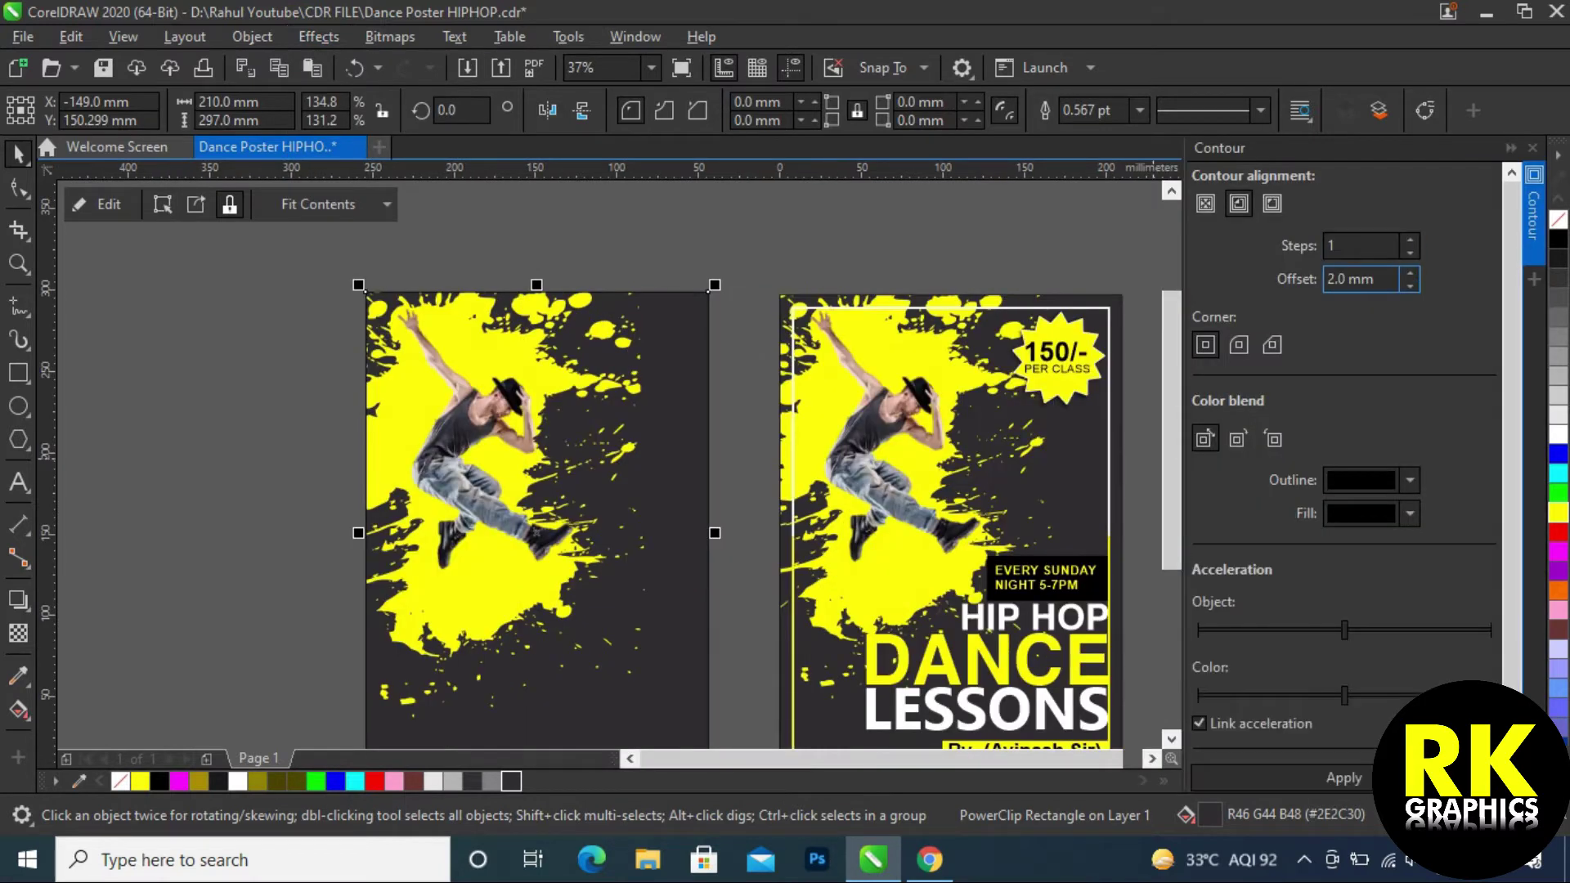
key(Return)
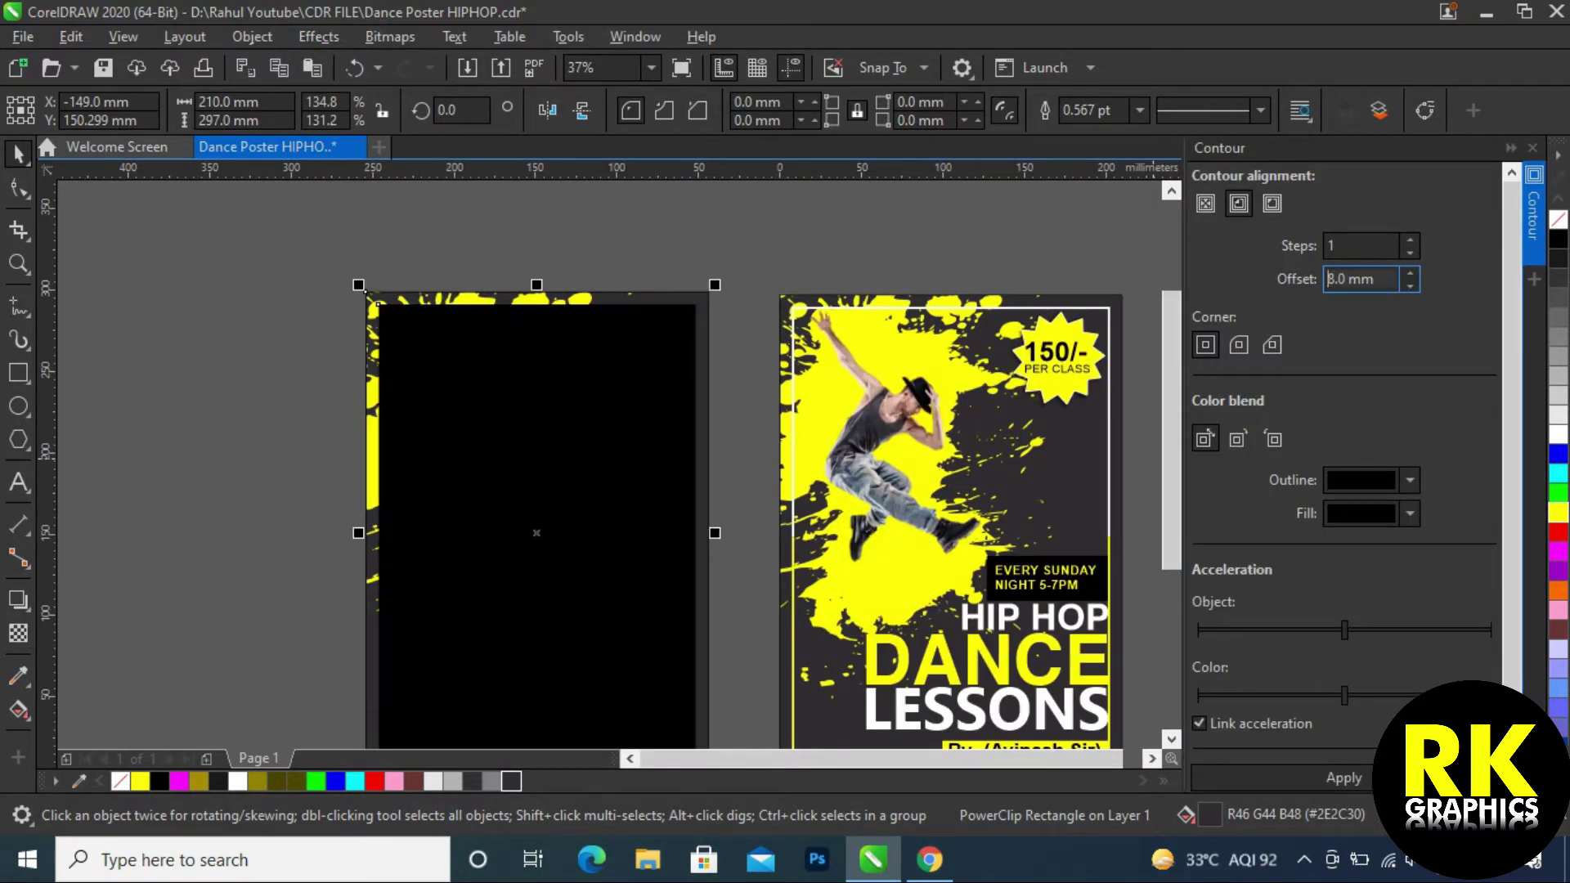
right_click(675, 305)
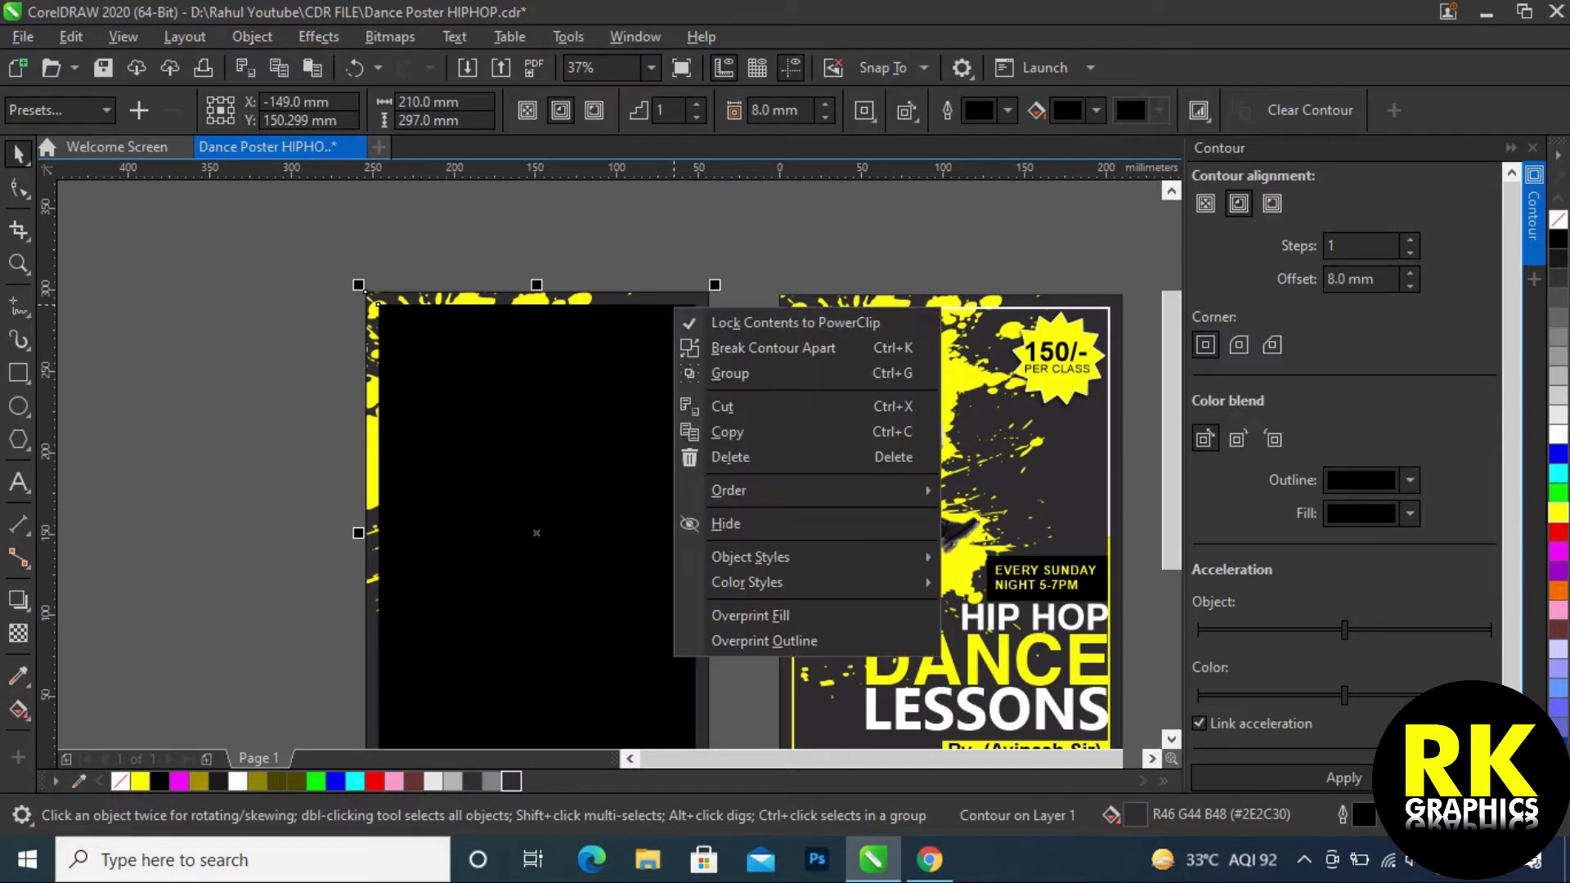
click(761, 349)
- Remove the fill of the separated inner rectangle and give it a white outline
click(655, 360)
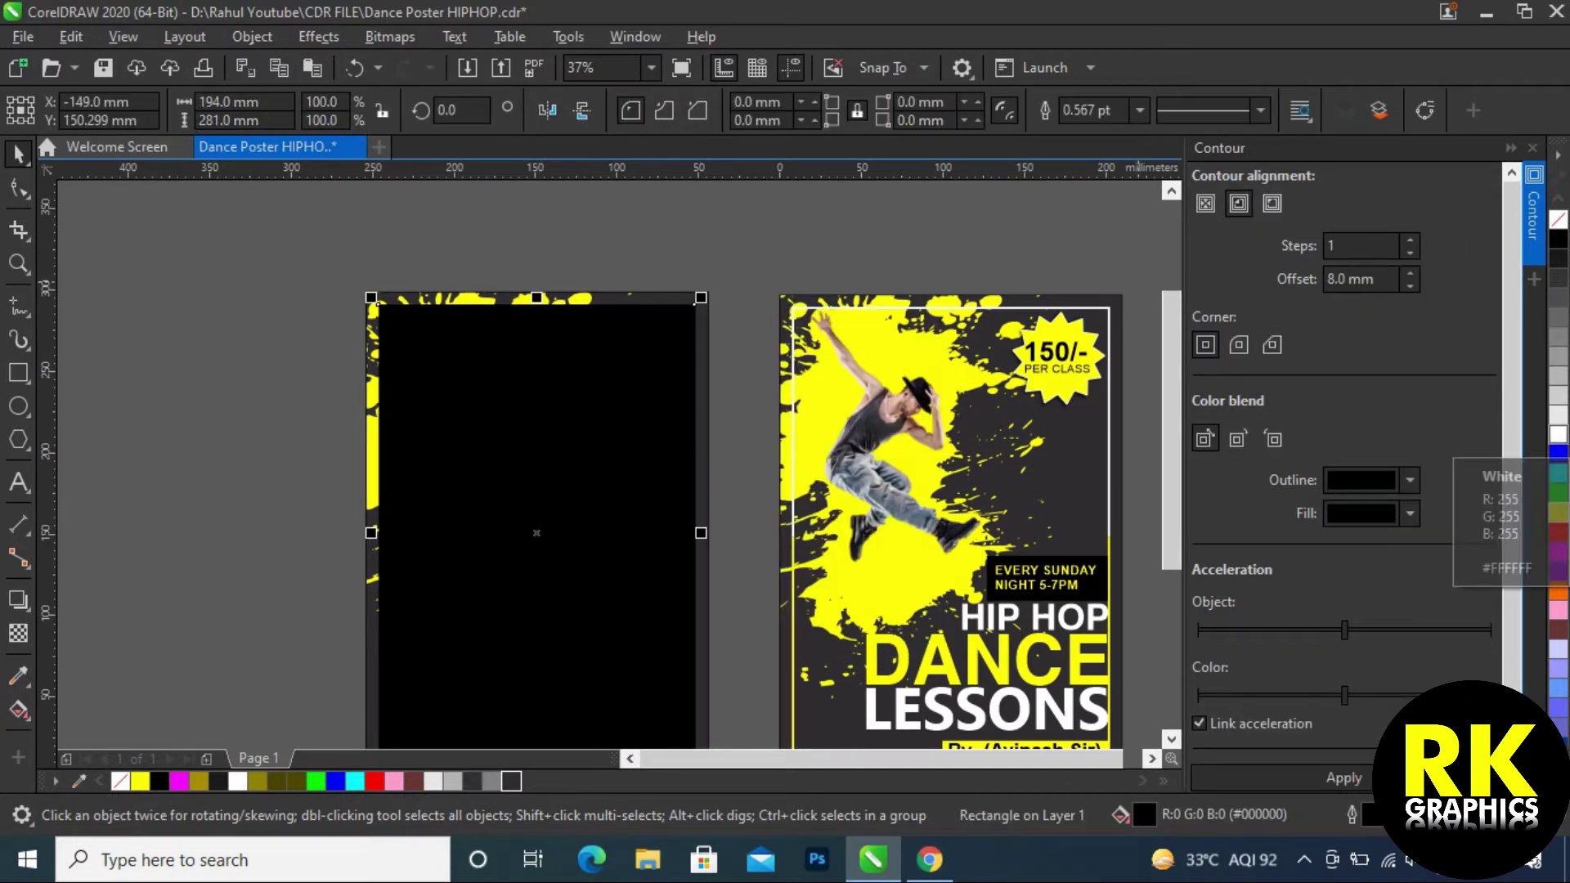
click(1559, 219)
drag(608, 474, 660, 403)
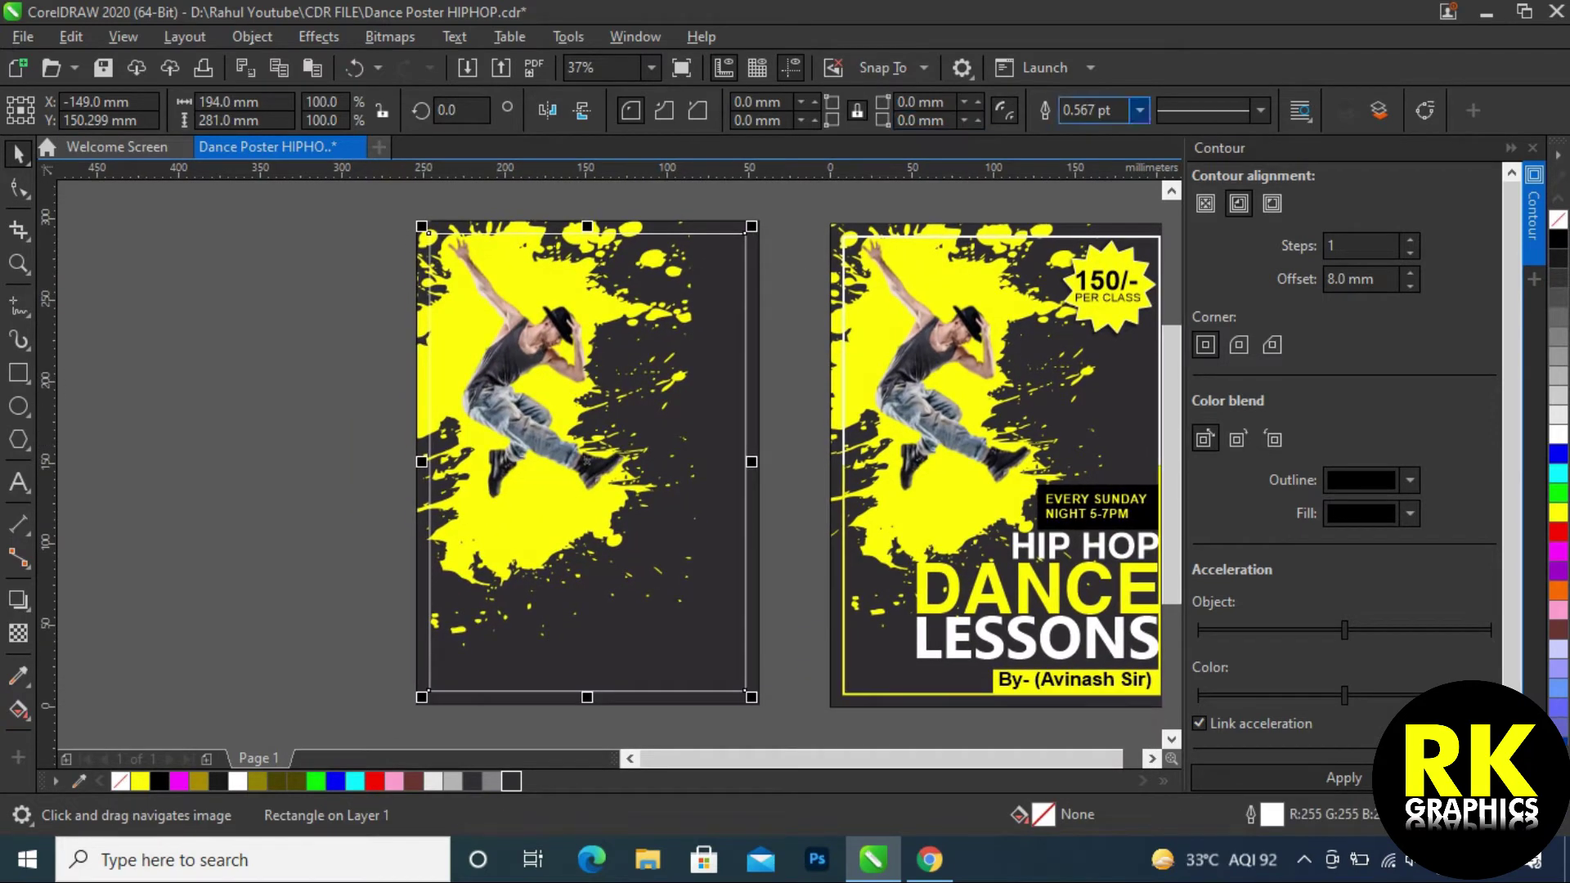
- Set the inner border's outline width to 4 pt
text(4)
key(Return)
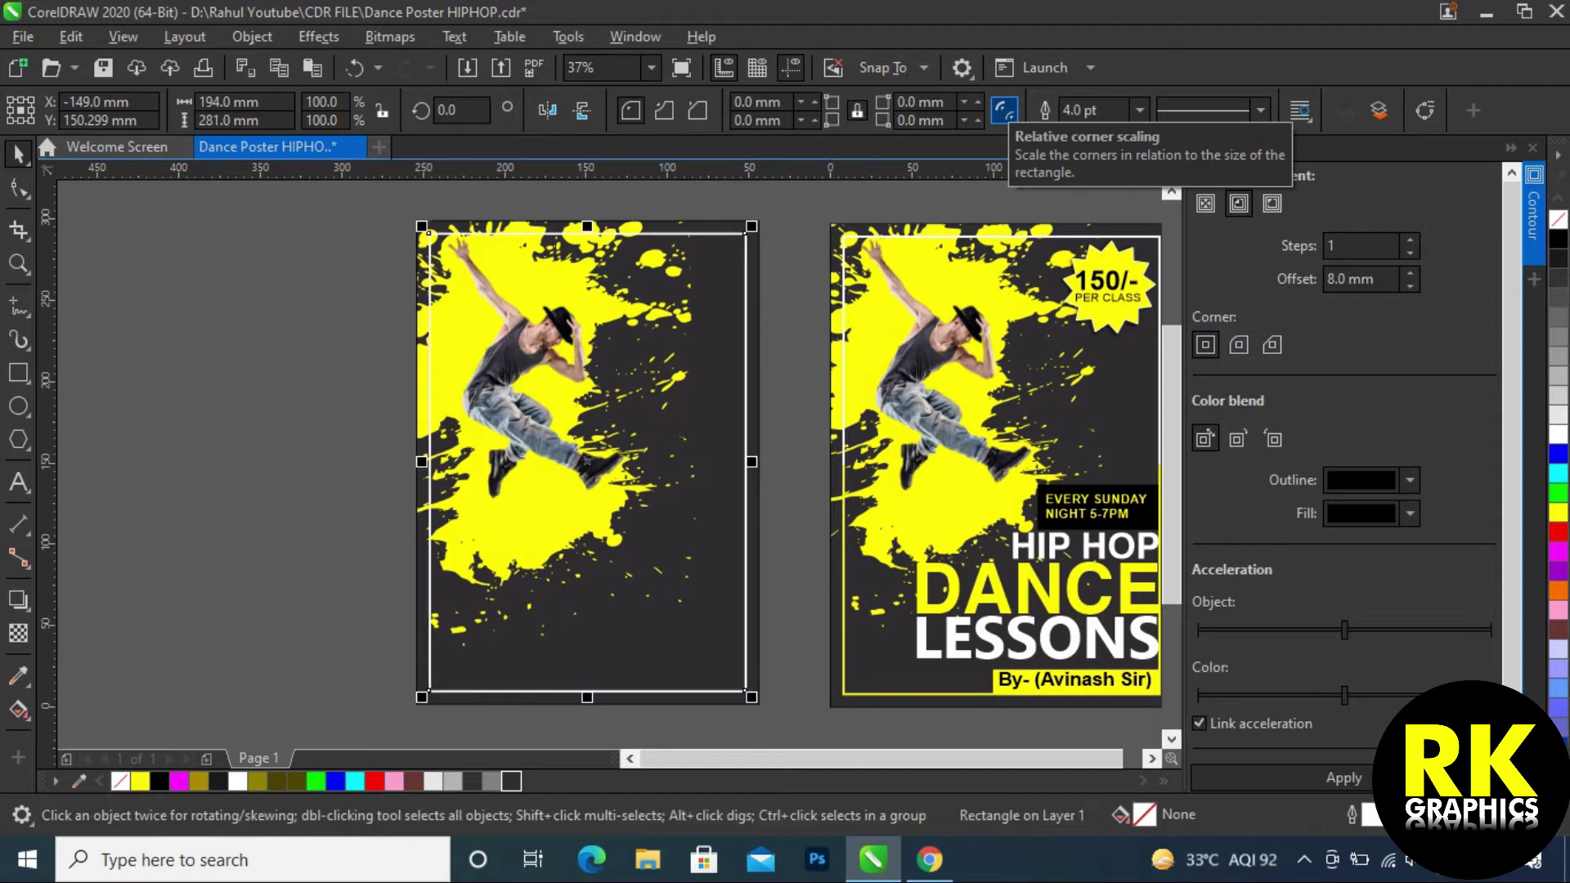
drag(654, 413, 240, 383)
key(ctrl+z)
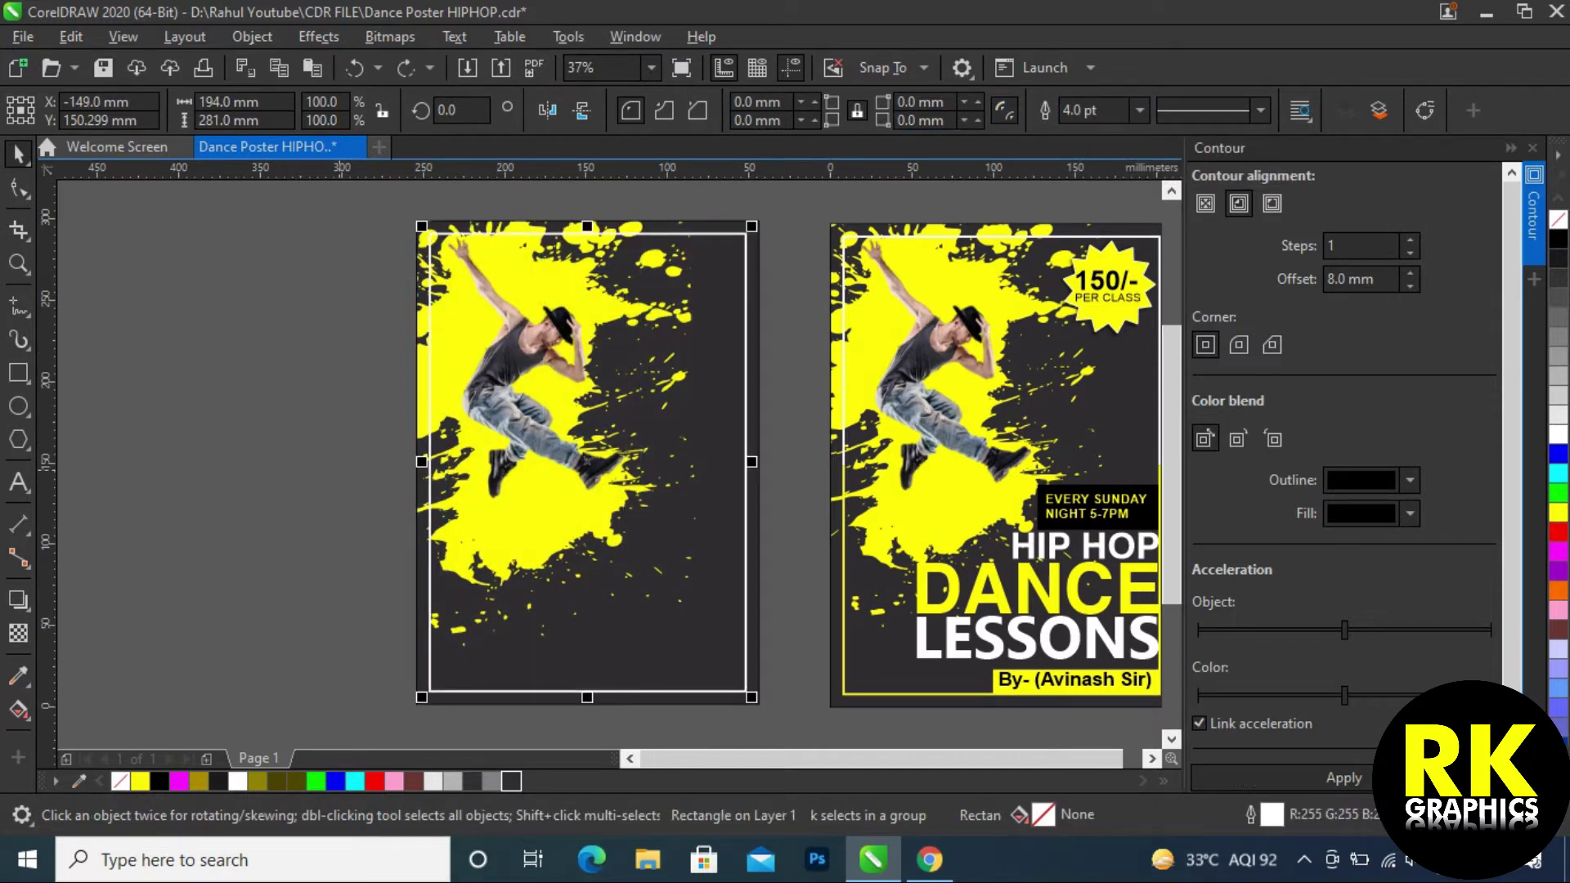
- Draw a rectangle about 269 x 202 mm over the poster's lower half and centre it horizontally on the dark rectangle
drag(354, 443, 793, 740)
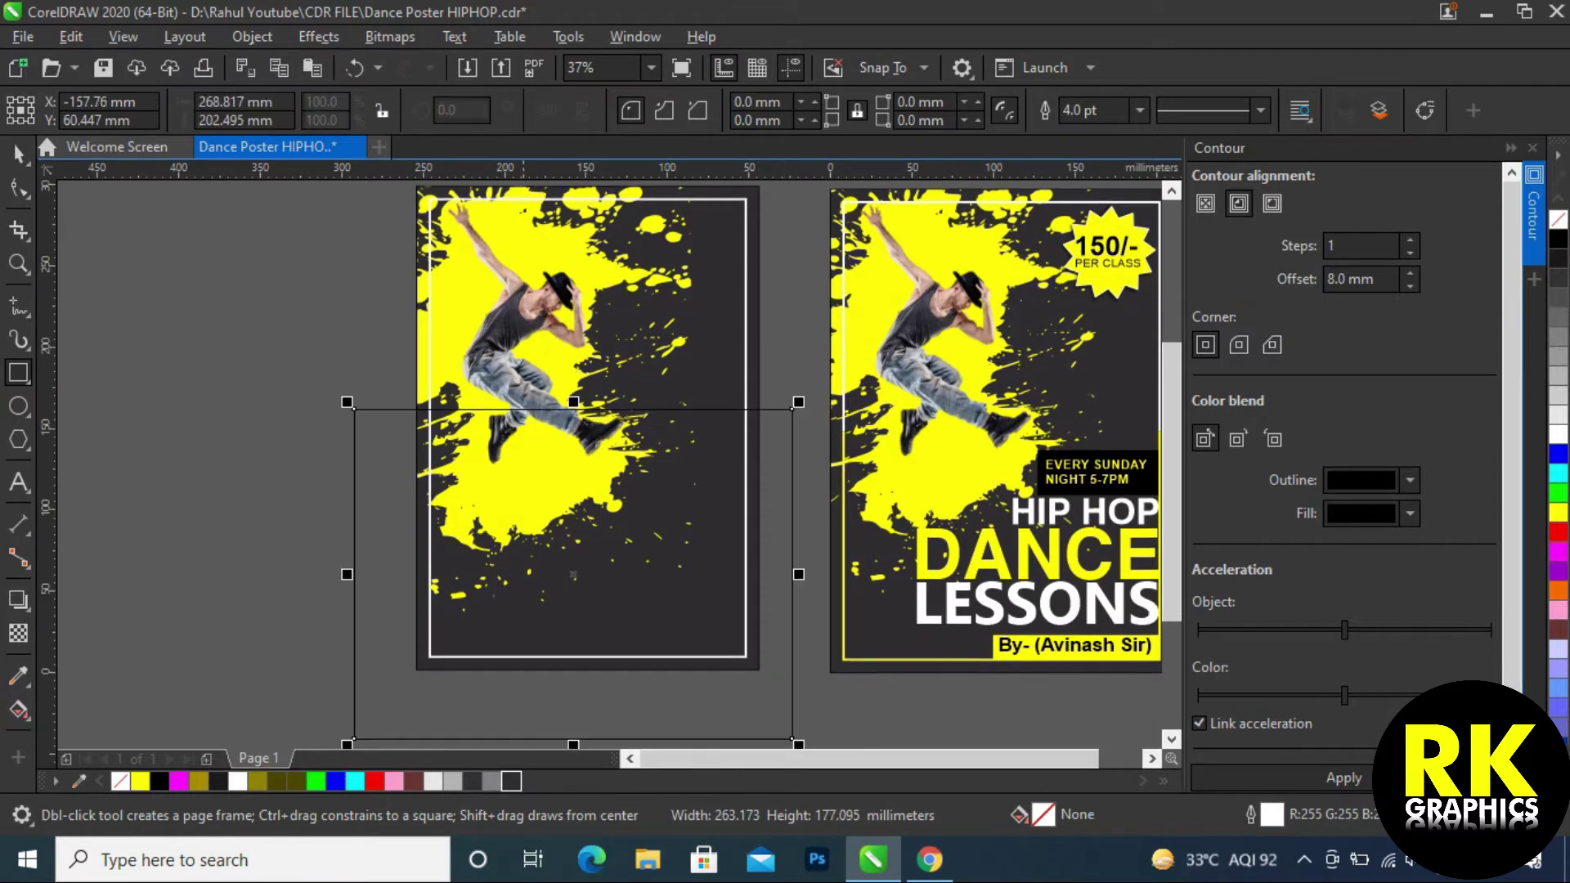
key(space)
shift+click(415, 371)
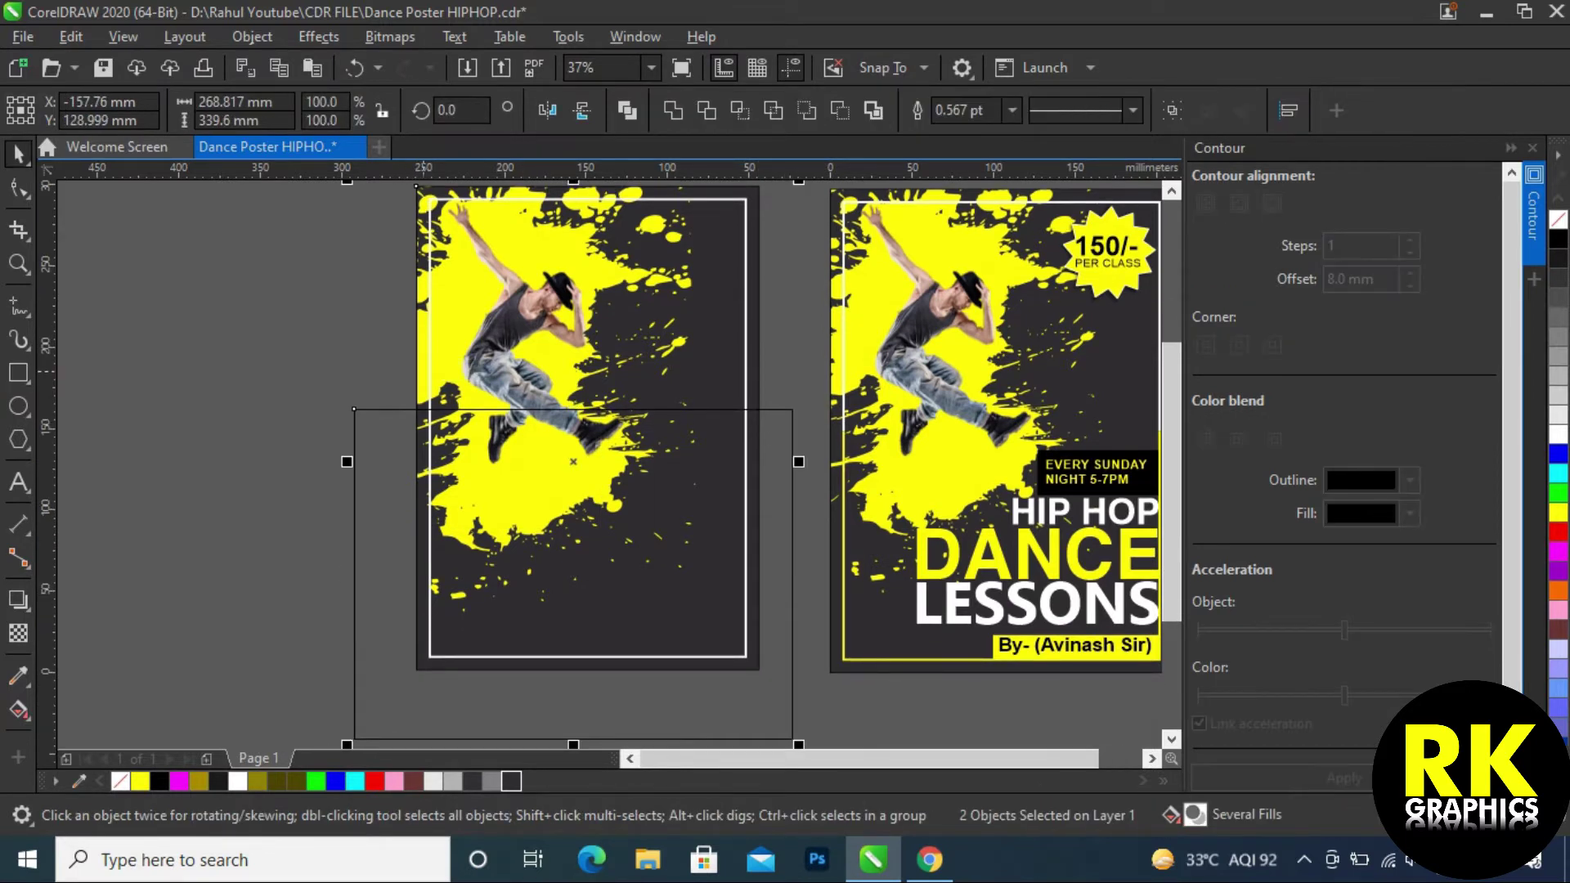
key(c)
- Snap the new rectangle's top edge down to the horizontal guideline at the middle of the white border
click(428, 199)
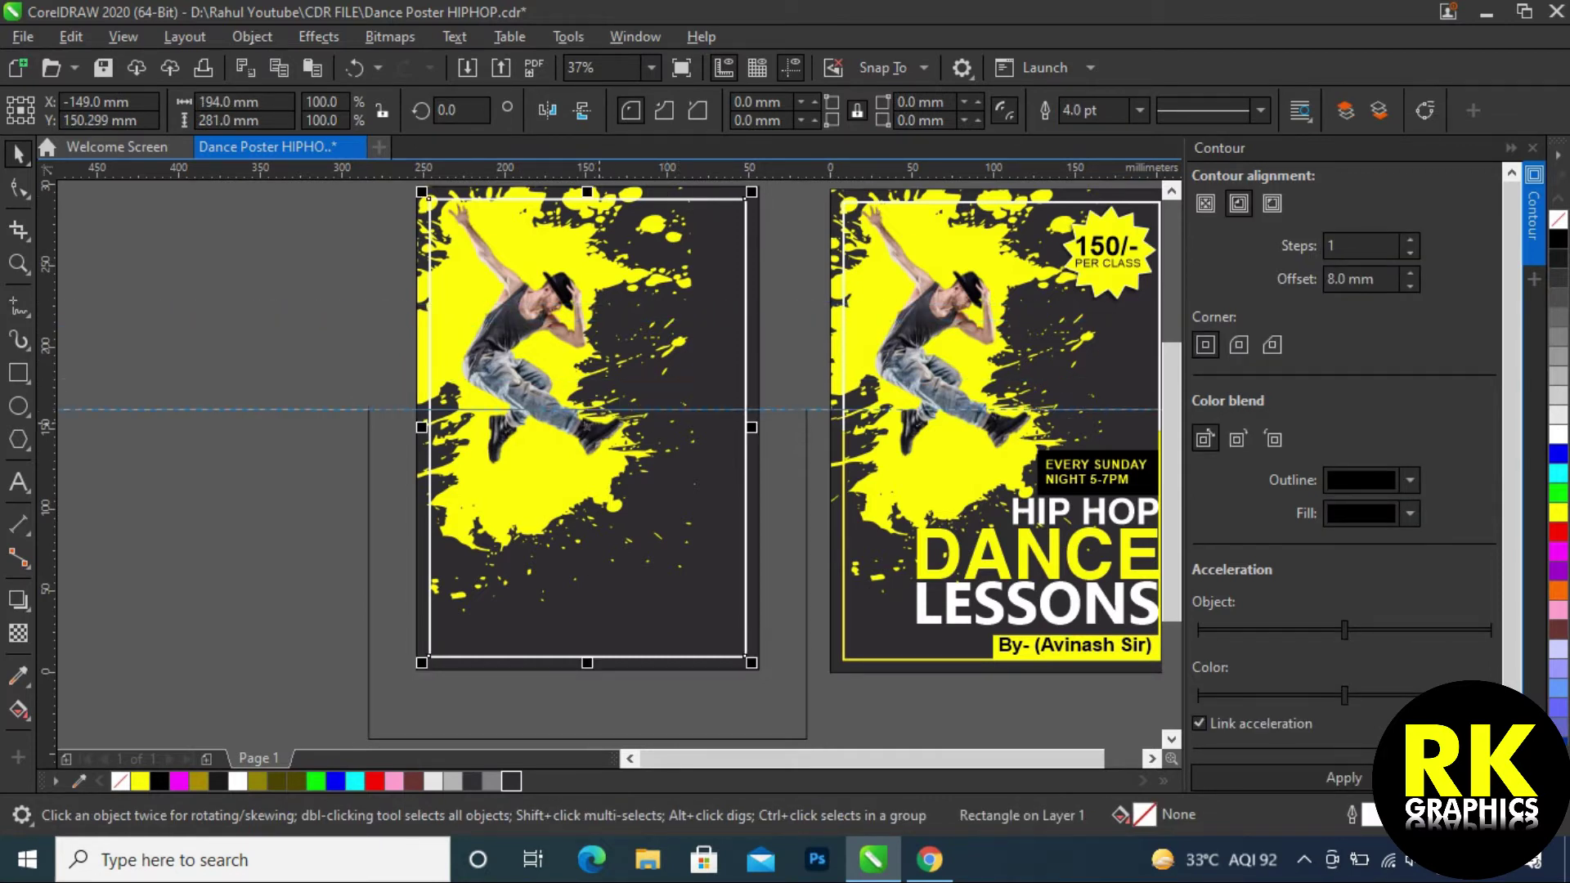
click(561, 409)
scroll(560, 409, up, 4)
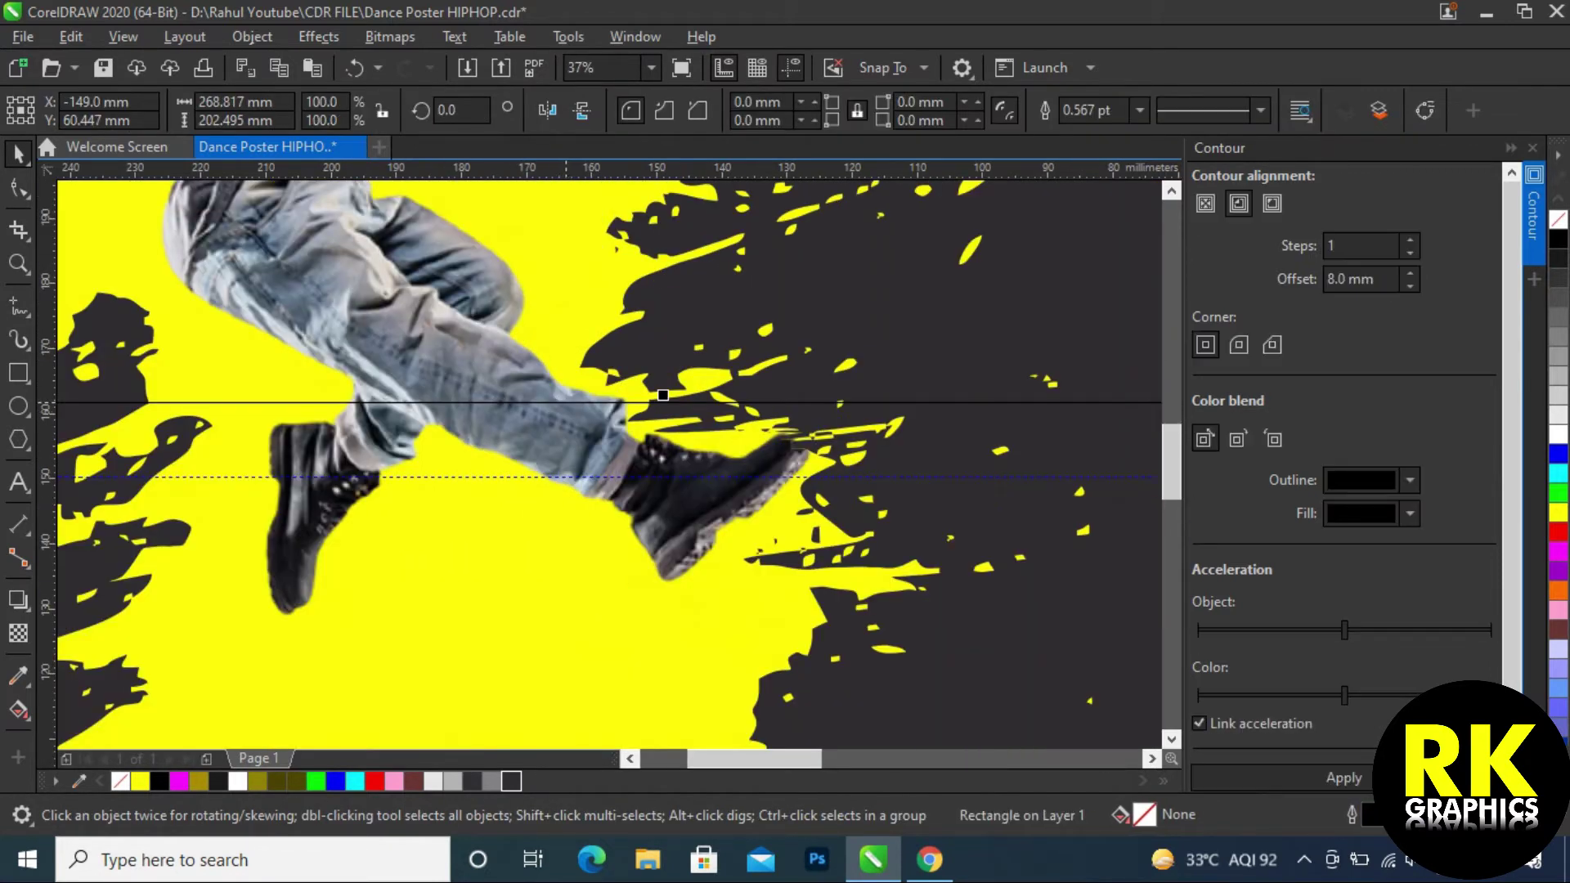
drag(573, 401, 598, 477)
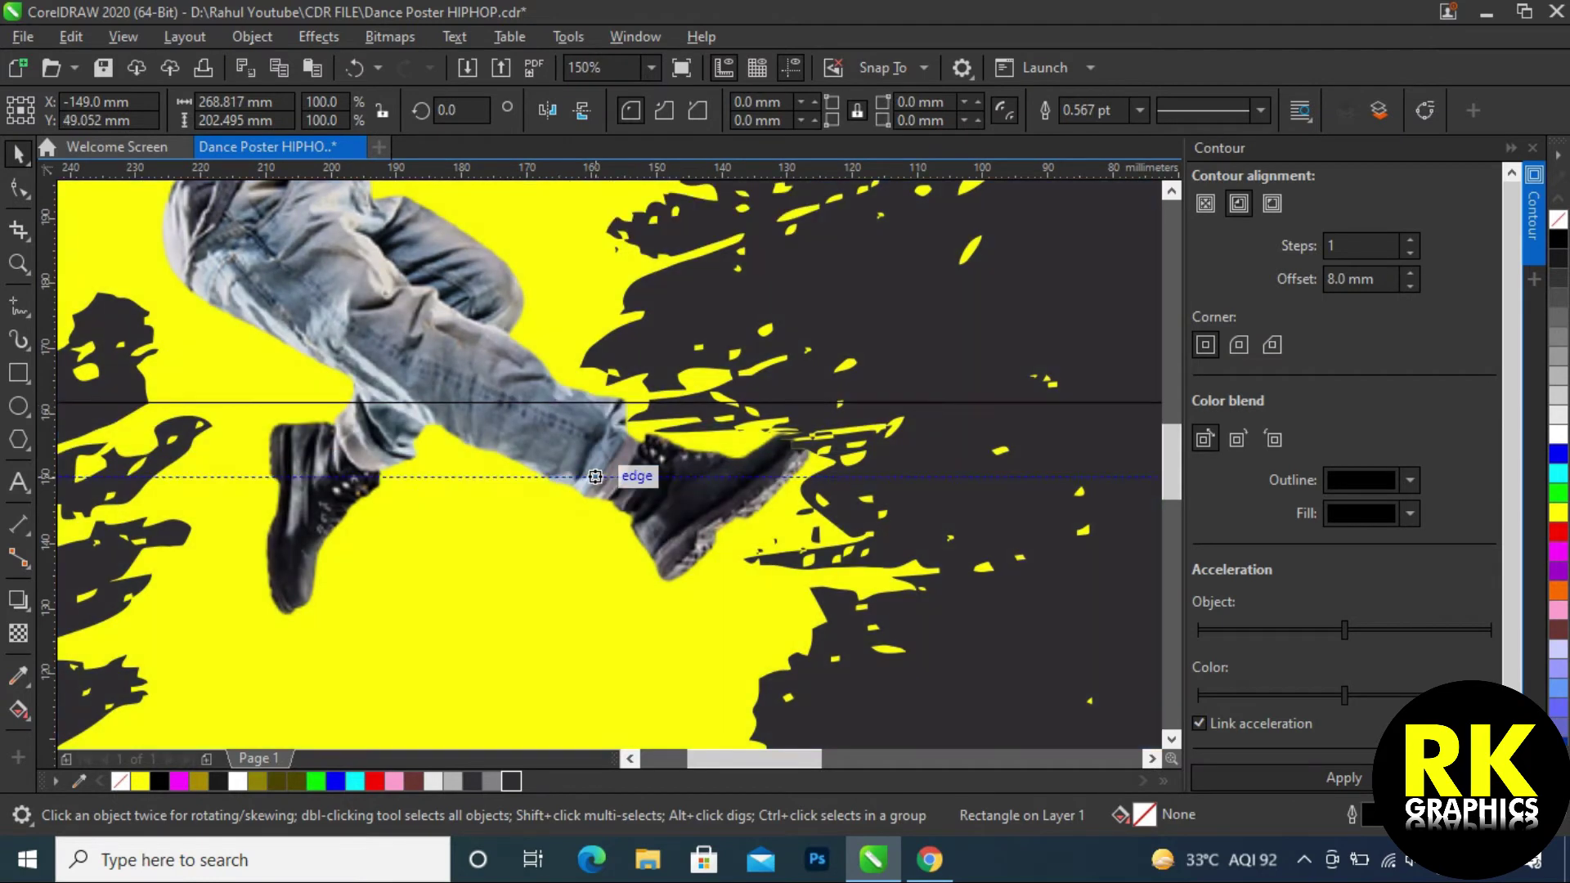
scroll(598, 477, down, 2)
scroll(598, 477, down, 6)
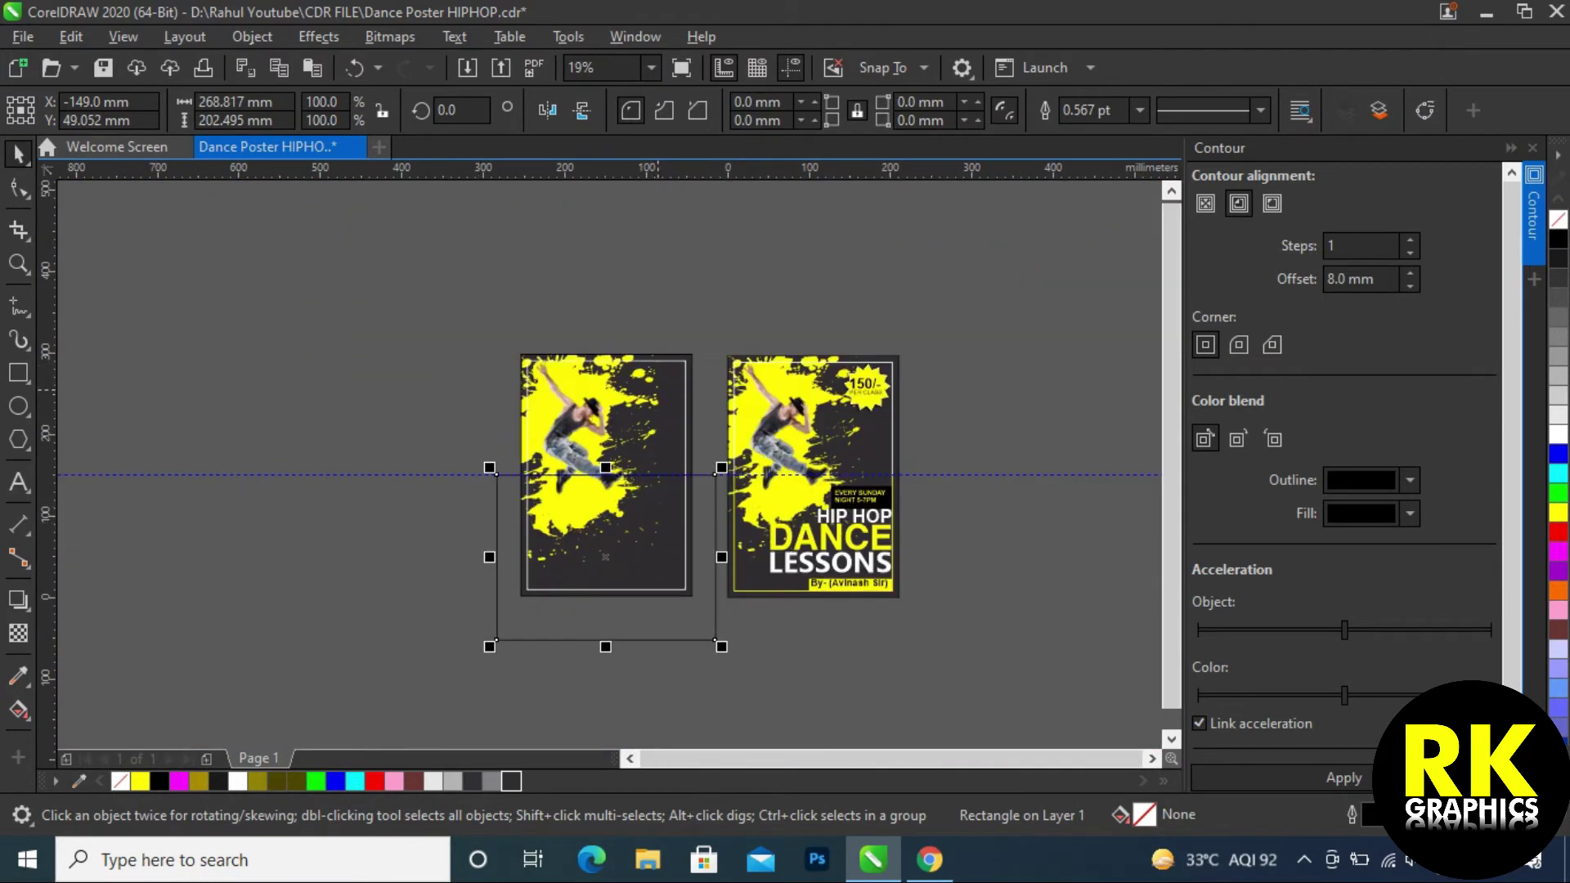
- Trim the lower half off the white border using the overlapping rectangle
shift+click(658, 389)
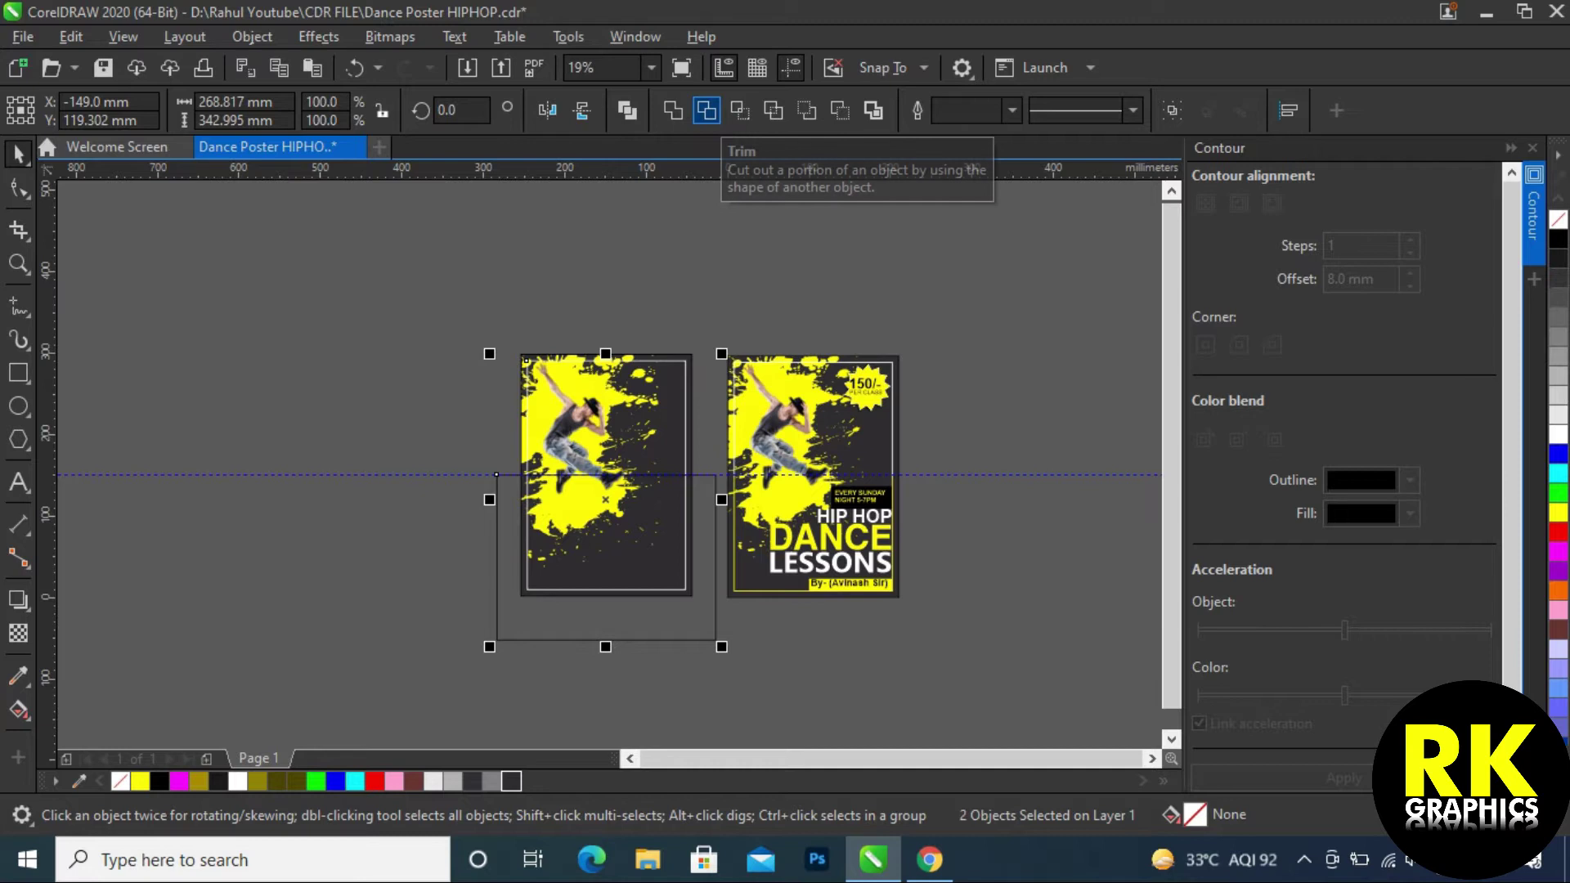
click(707, 110)
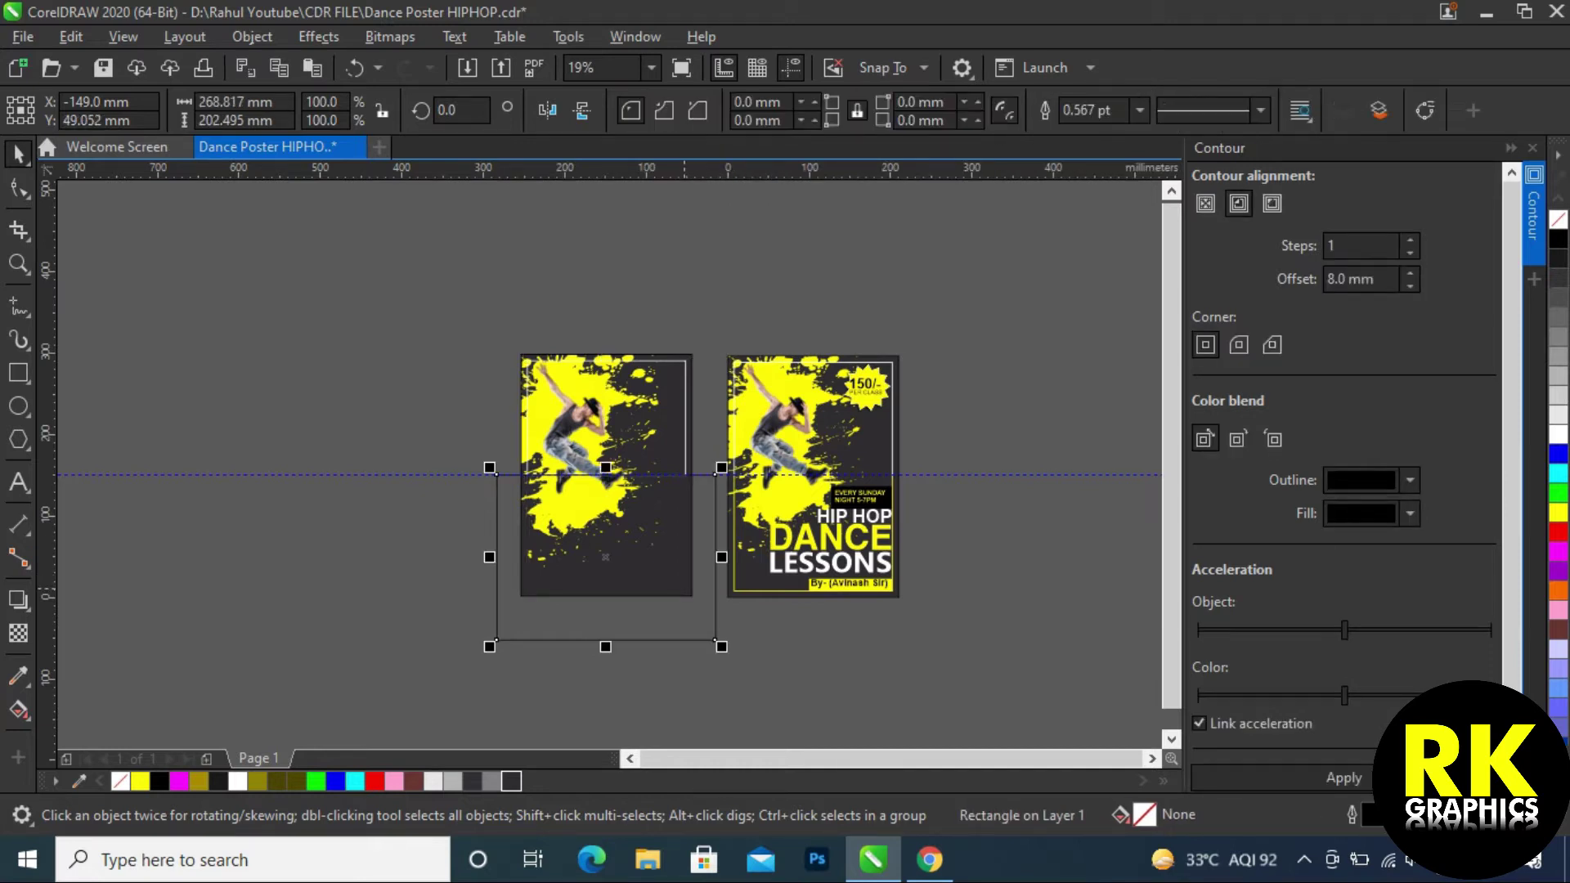
key(Escape)
- Break the trimmed border apart at its lower corner node and delete the horizontal bottom segment
scroll(541, 437, up, 4)
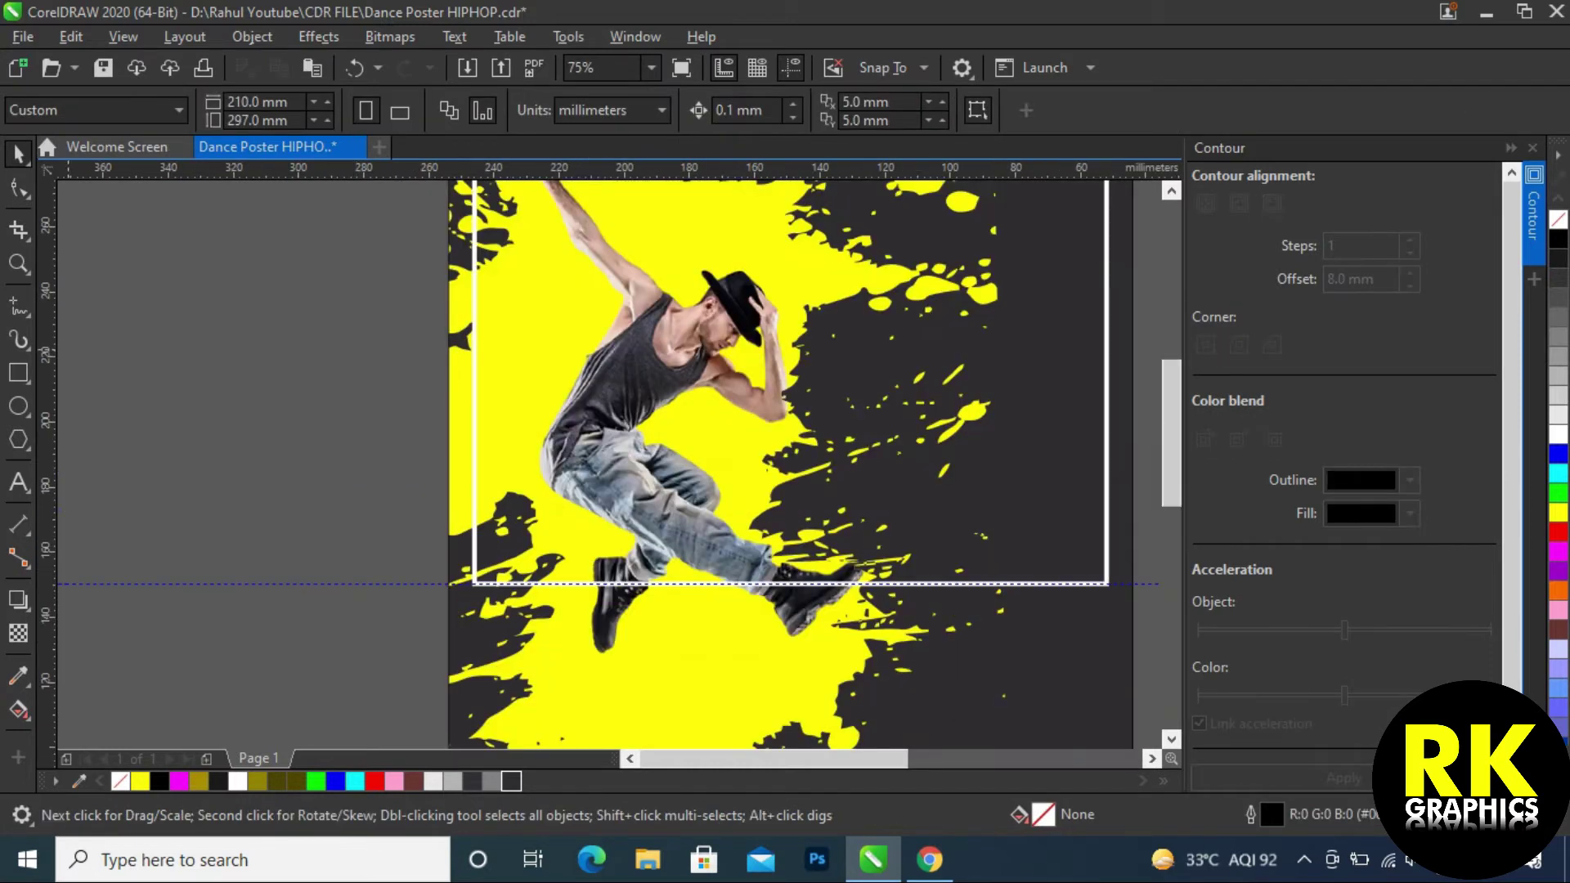
click(24, 194)
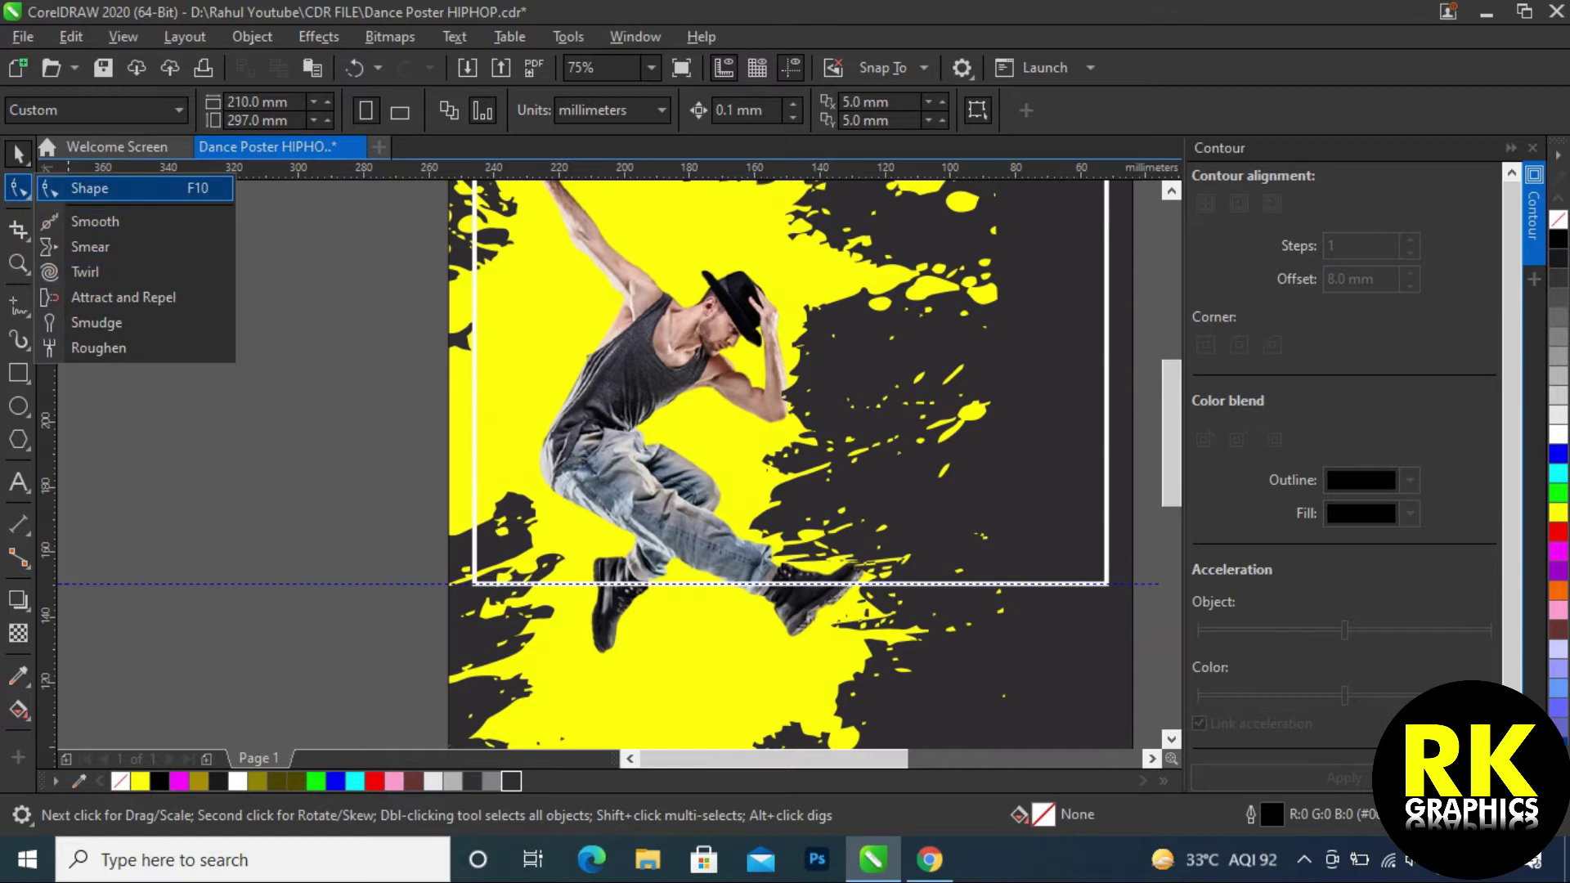
click(89, 188)
scroll(475, 596, up, 5)
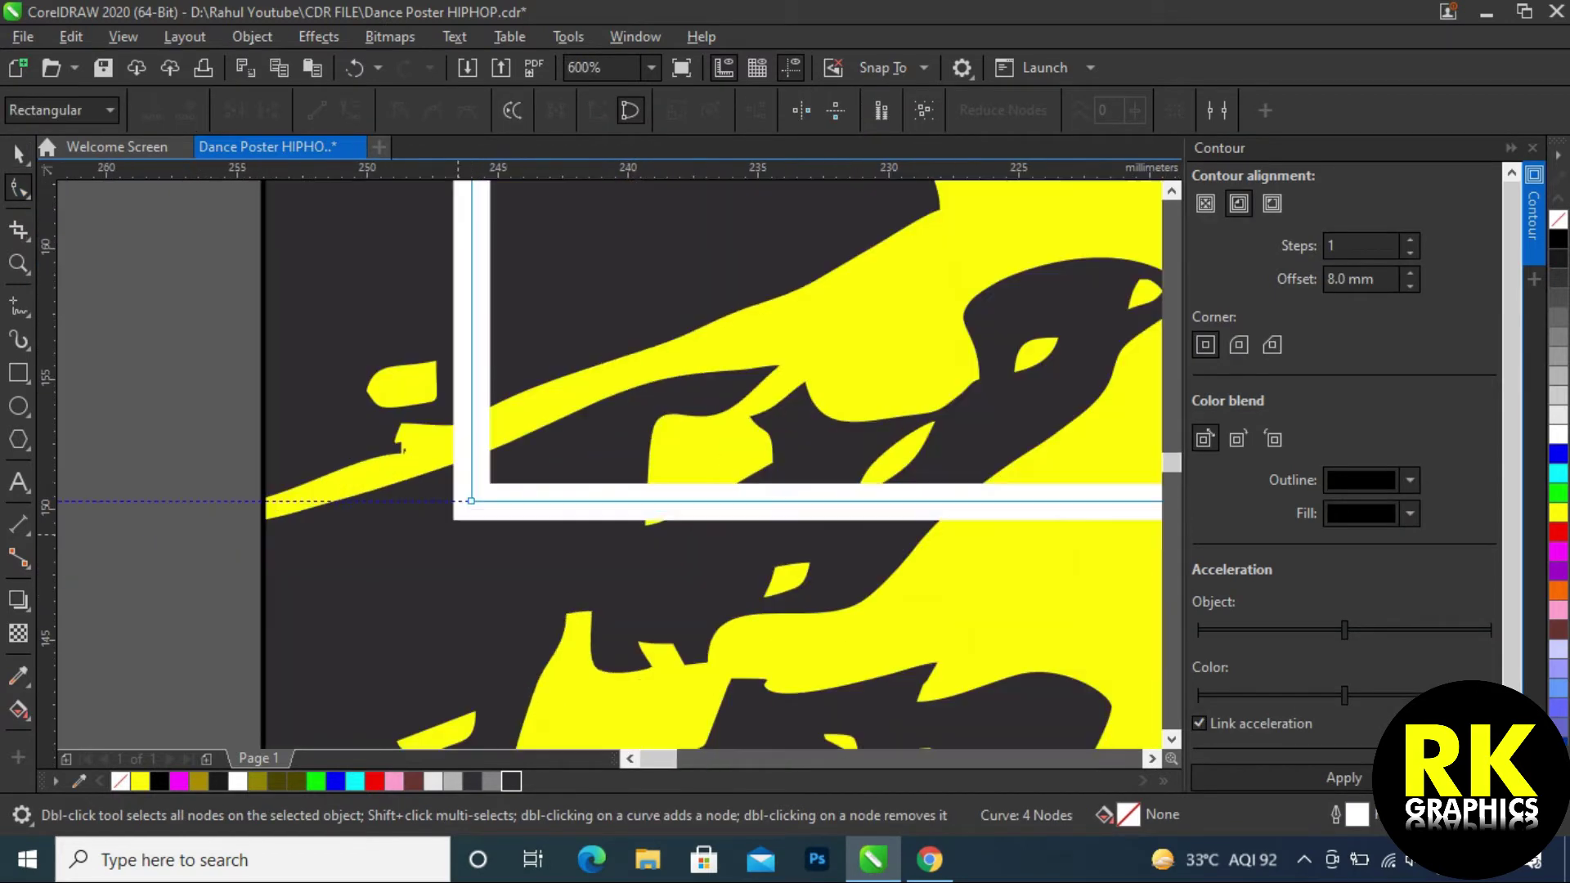
drag(406, 443, 507, 535)
click(267, 111)
click(530, 548)
click(472, 507)
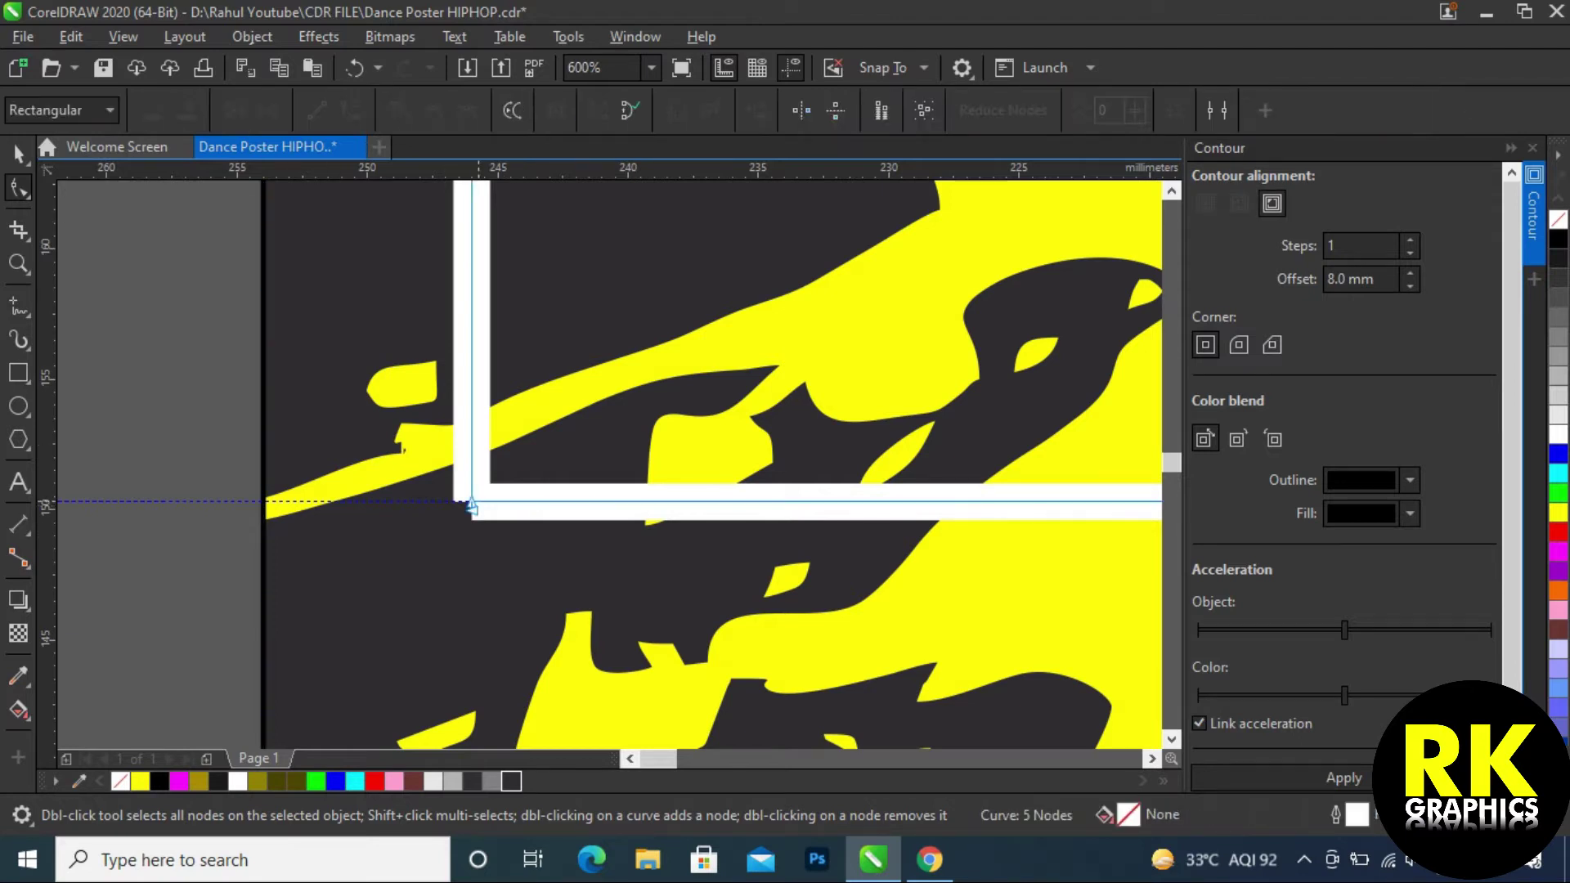
key(Delete)
scroll(455, 486, down, 10)
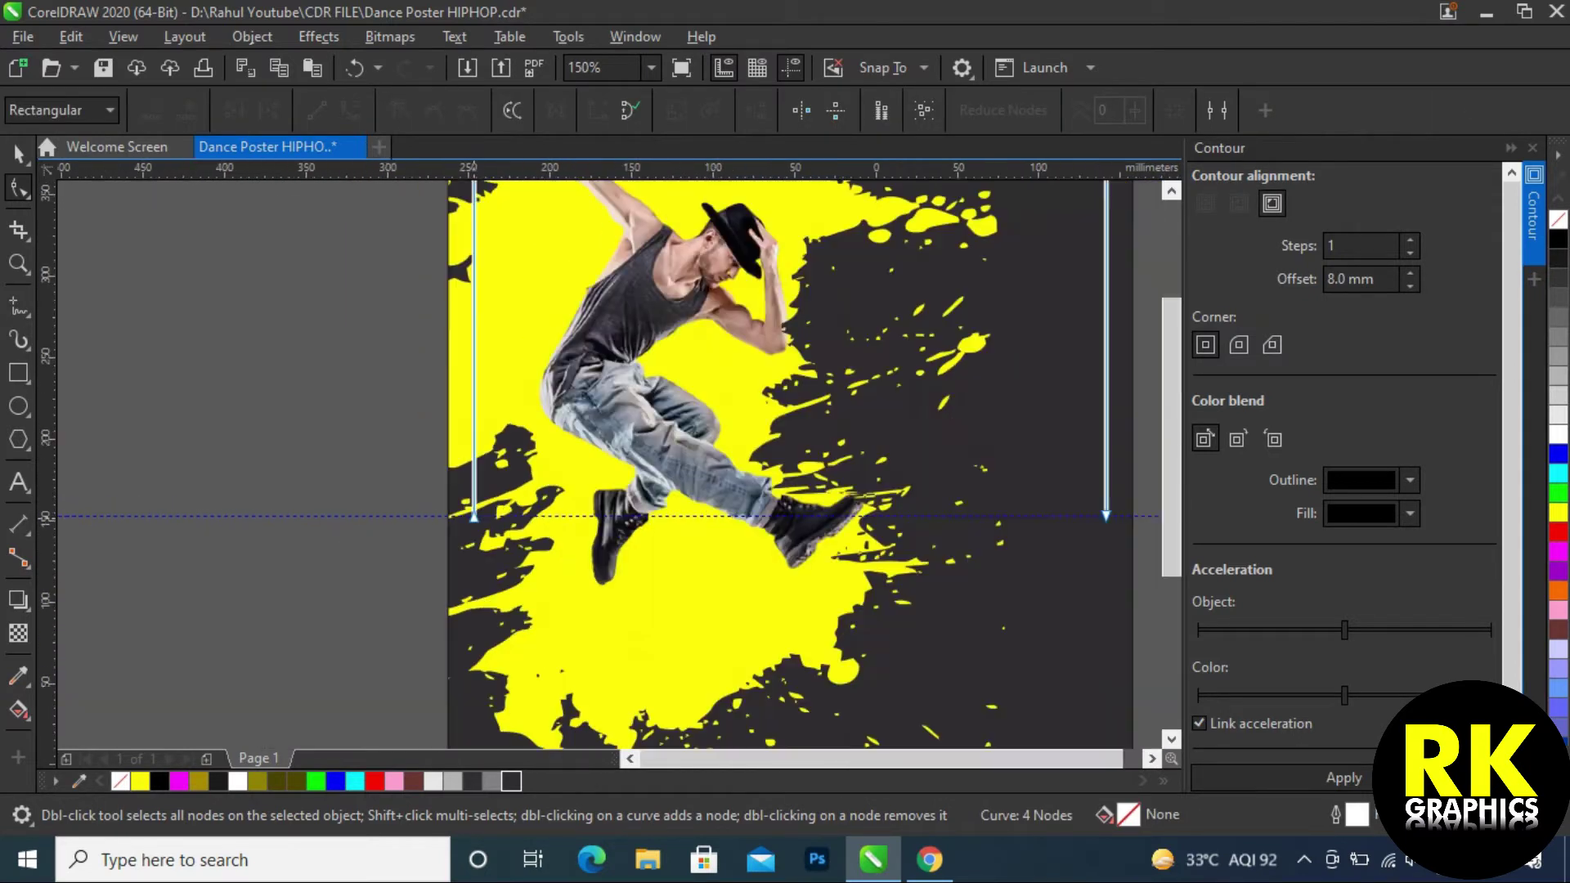
- Mirror a copy of the open white border downward to complete the frame, and give the copy a yellow outline
key(space)
drag(615, 252, 645, 530)
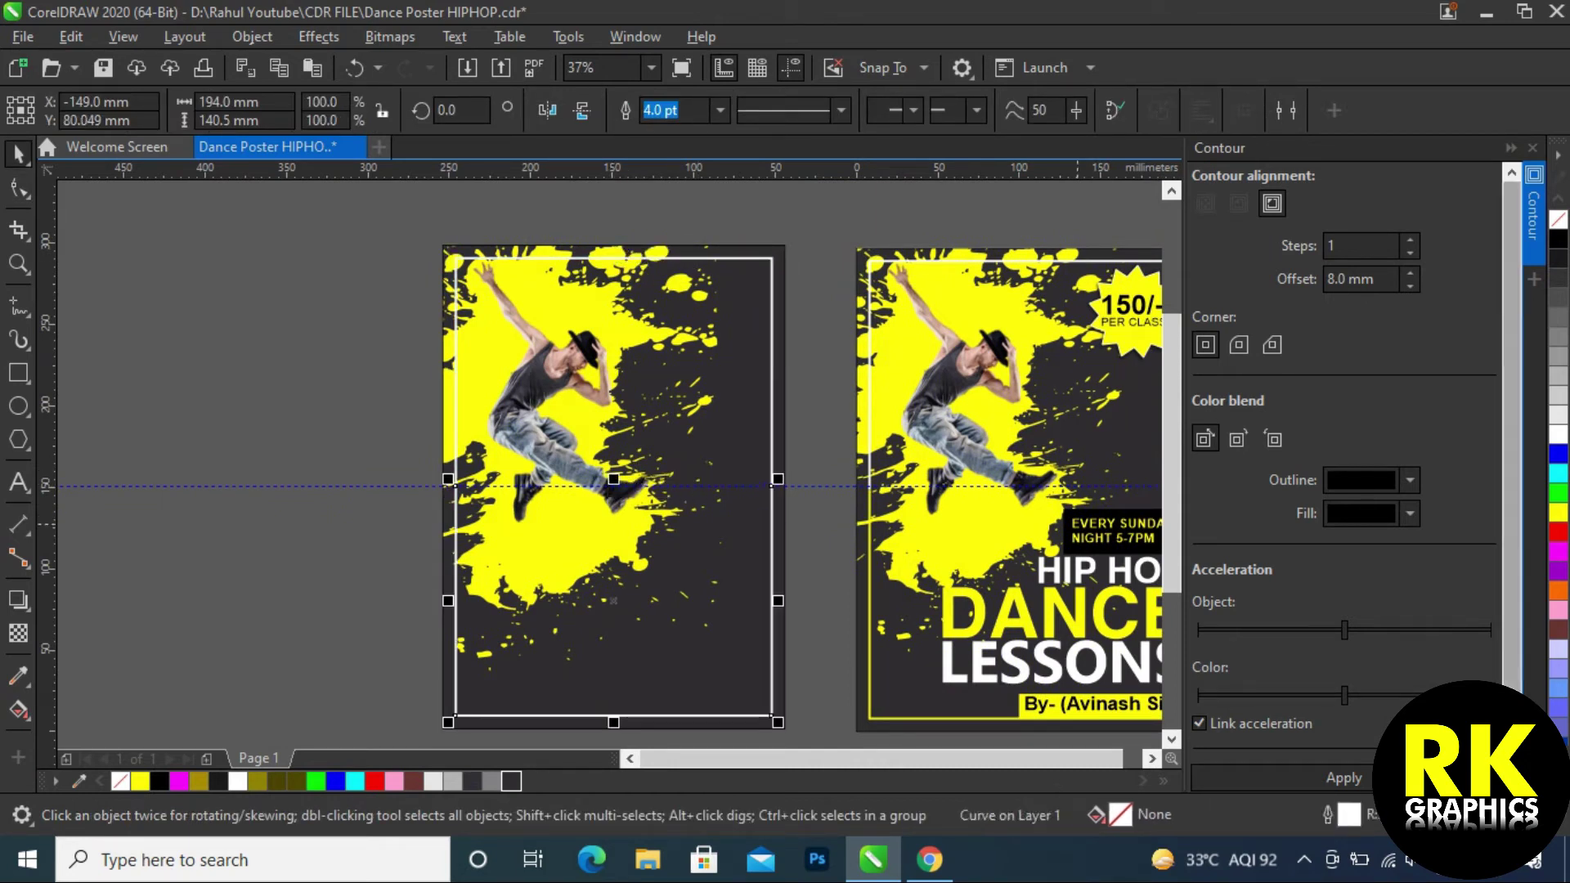
right_click(1559, 513)
key(Escape)
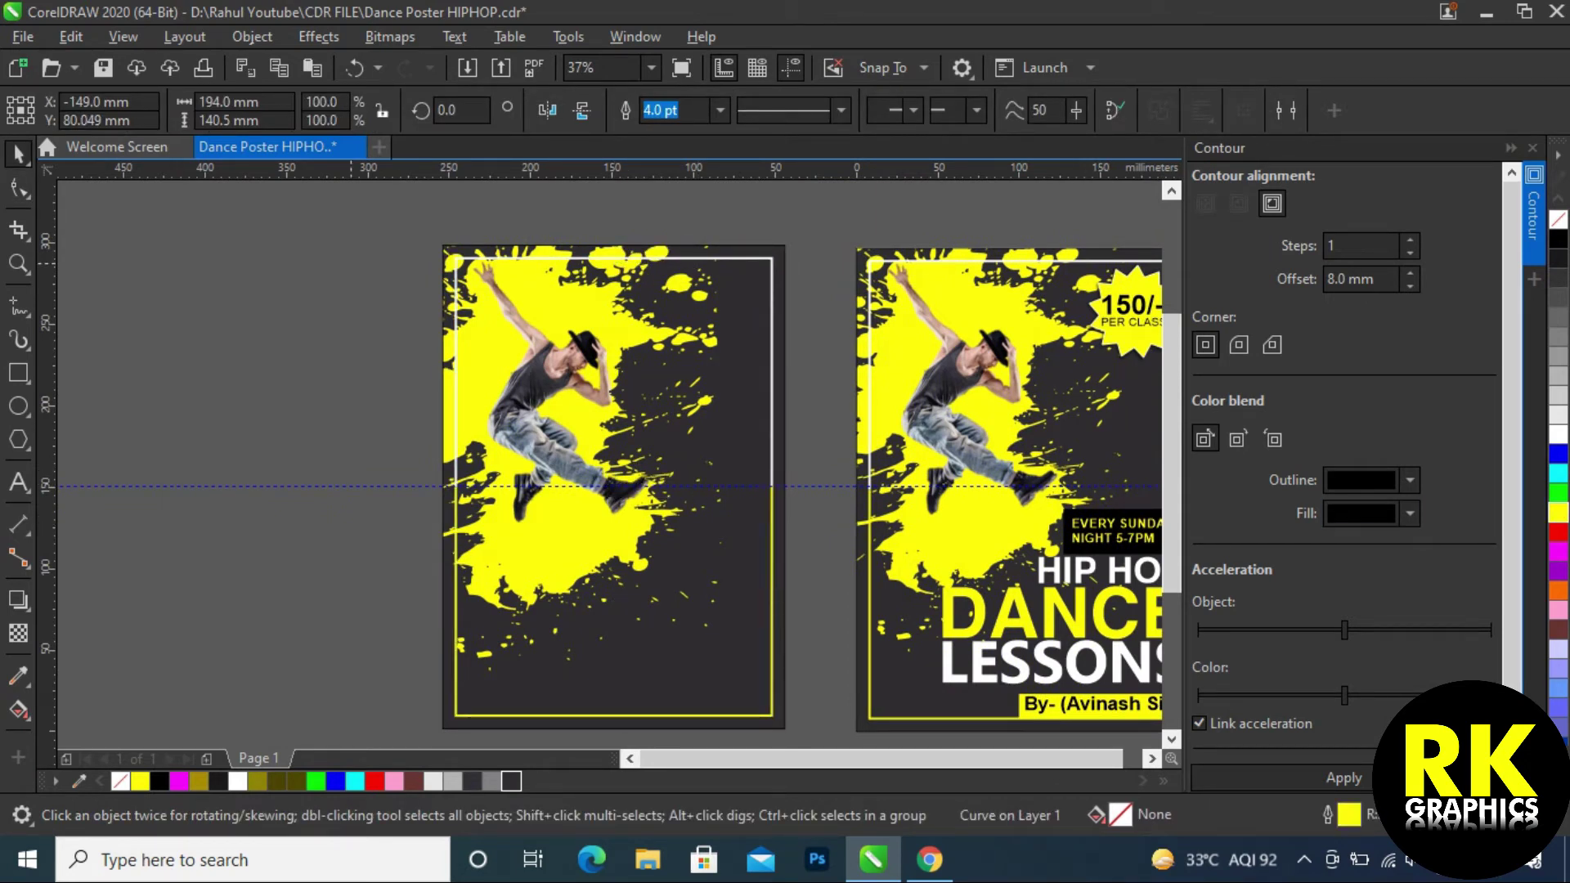
- Add three-line artistic text reading HIP HOP, DANCE, LESSONS beside the poster and enlarge it to about 69 pt
drag(494, 458, 423, 460)
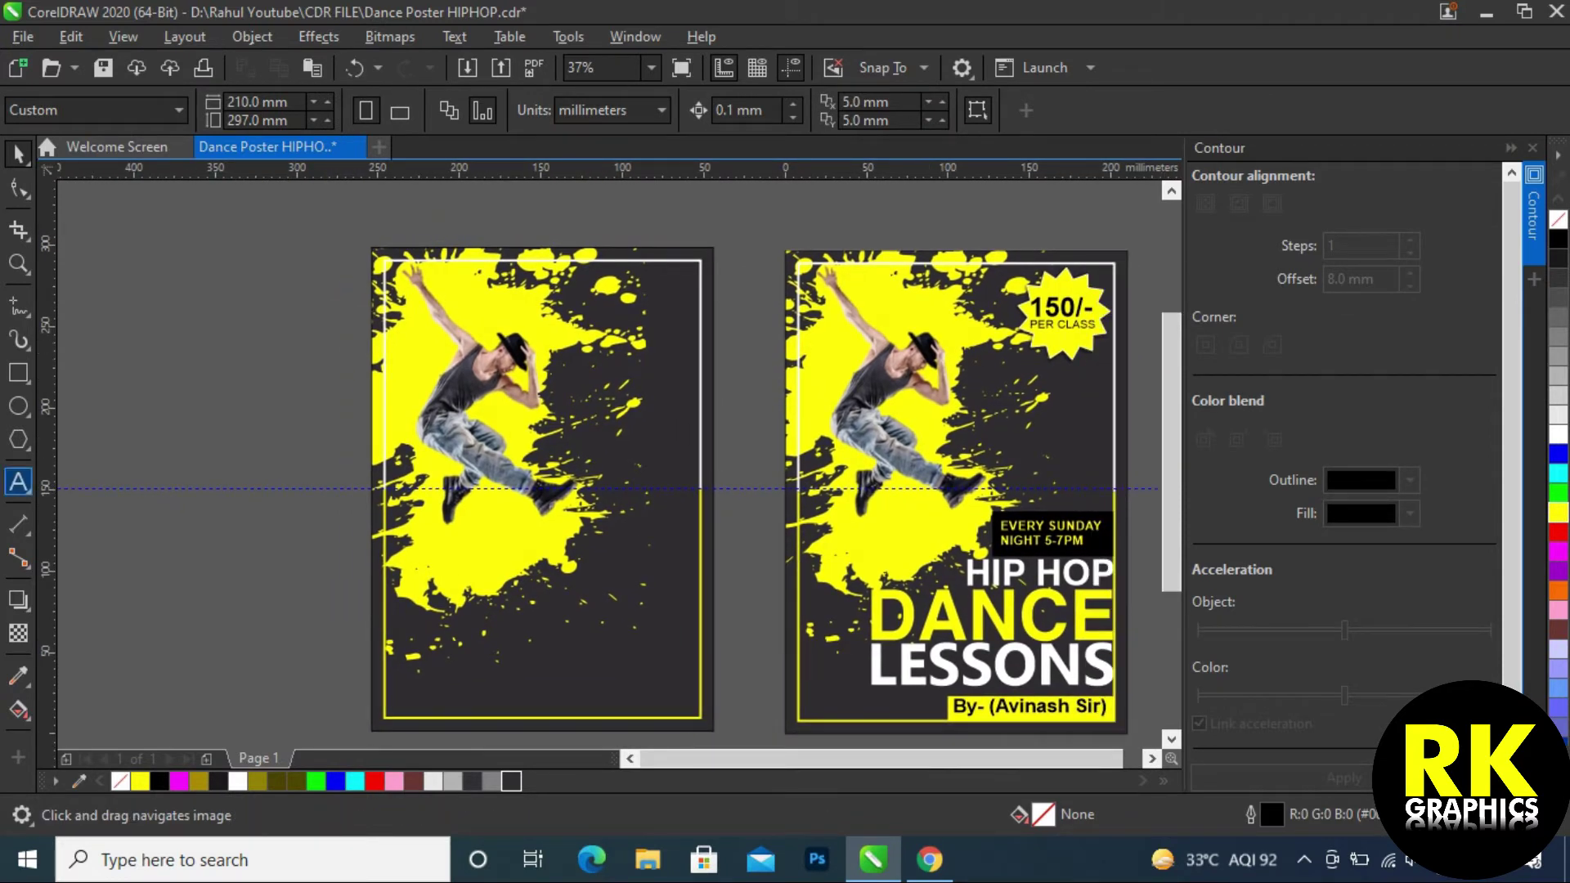
click(173, 391)
text(HIP HOP)
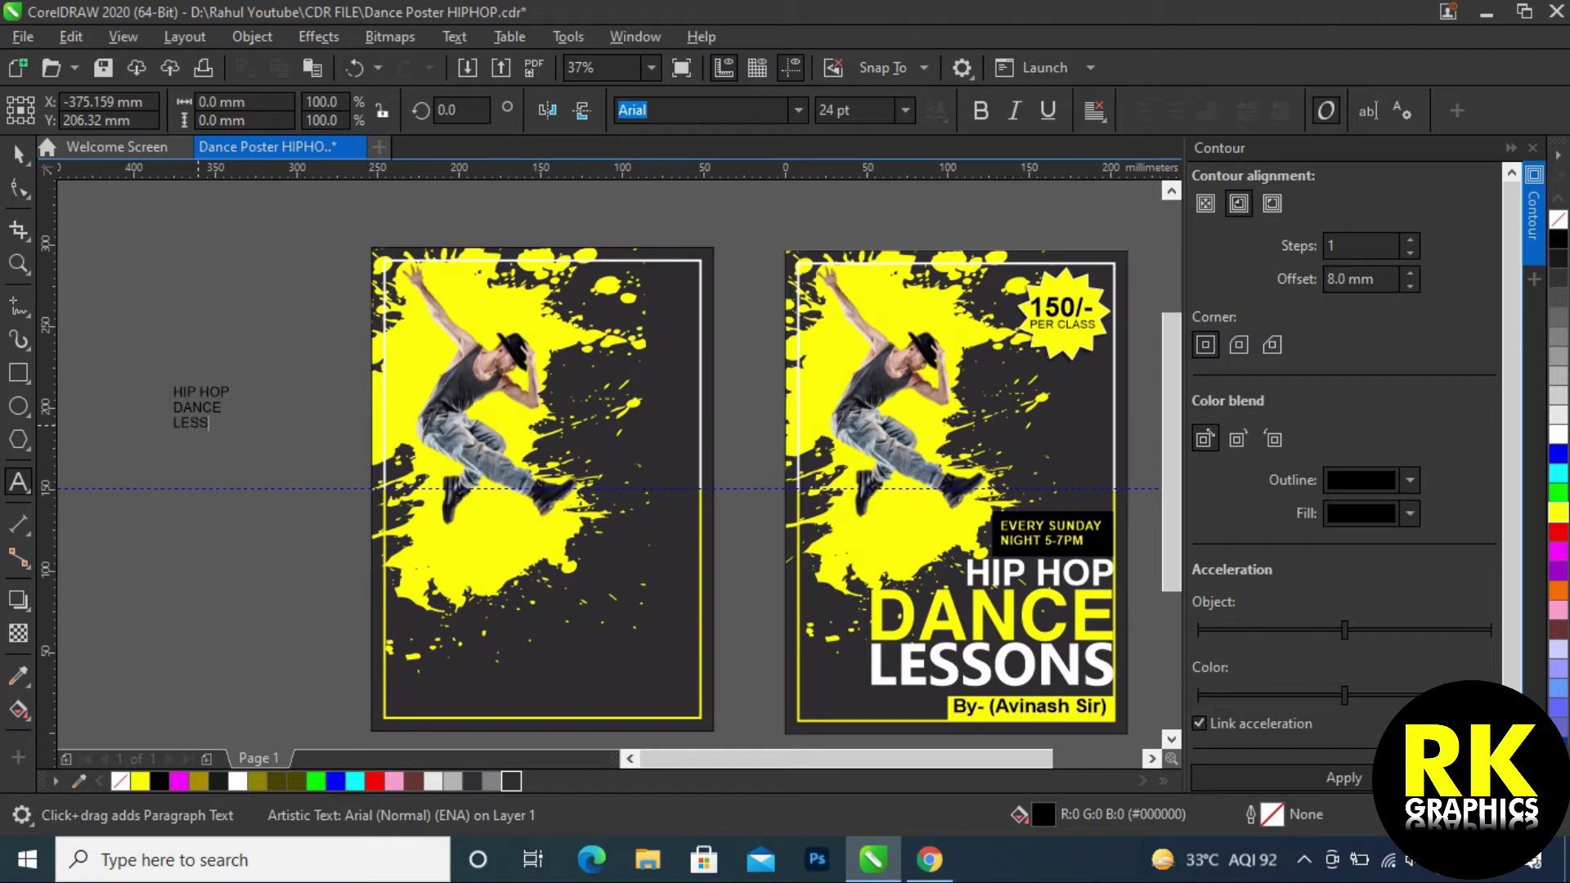
key(ctrl+space)
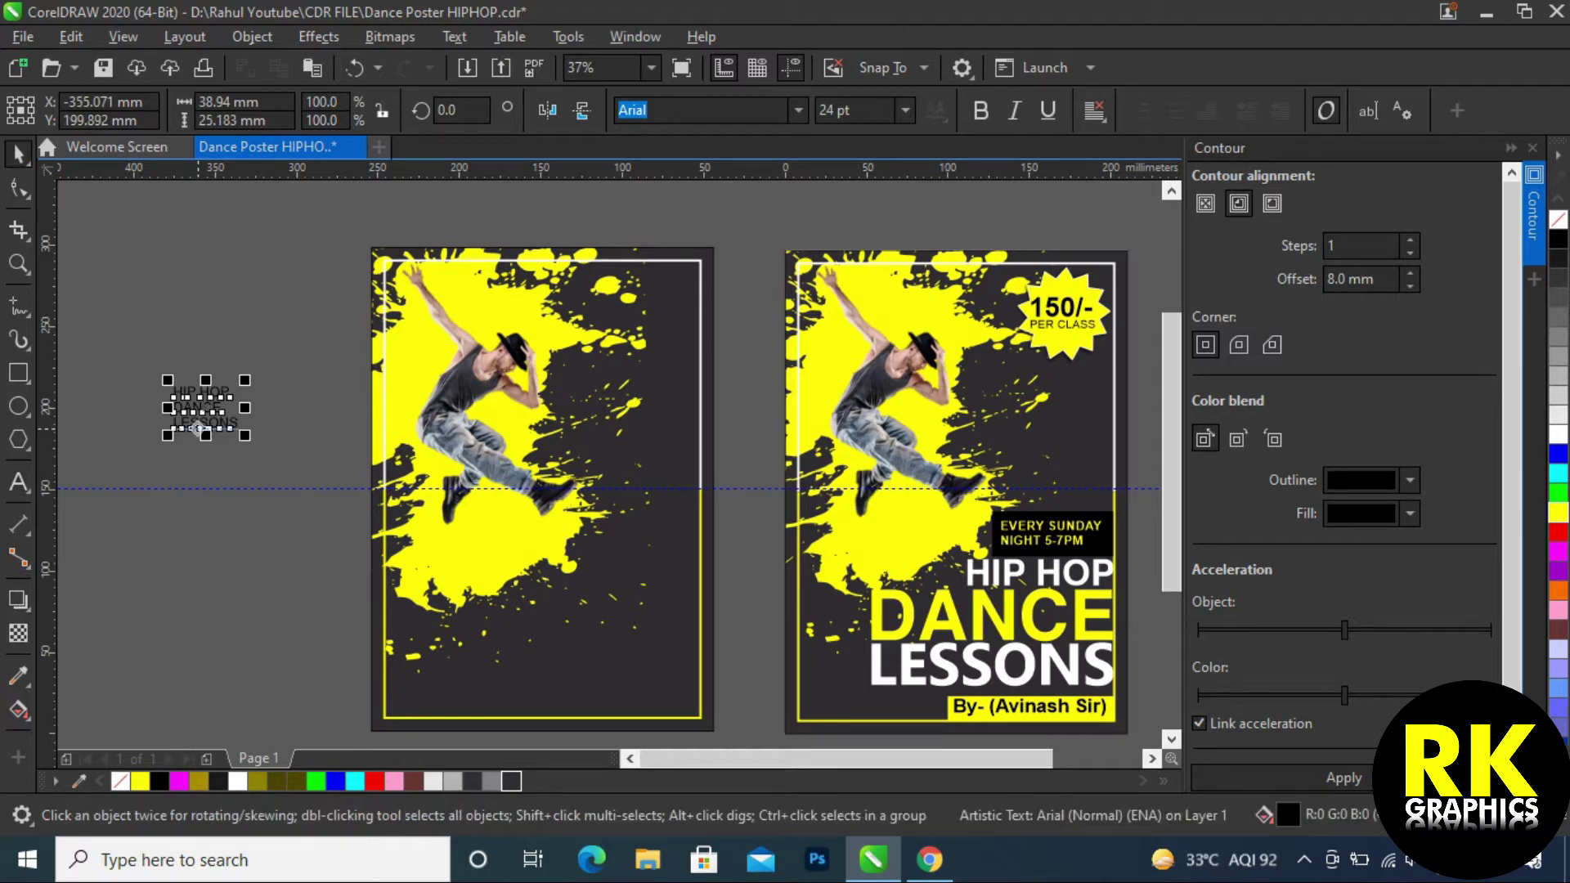
drag(245, 435, 576, 522)
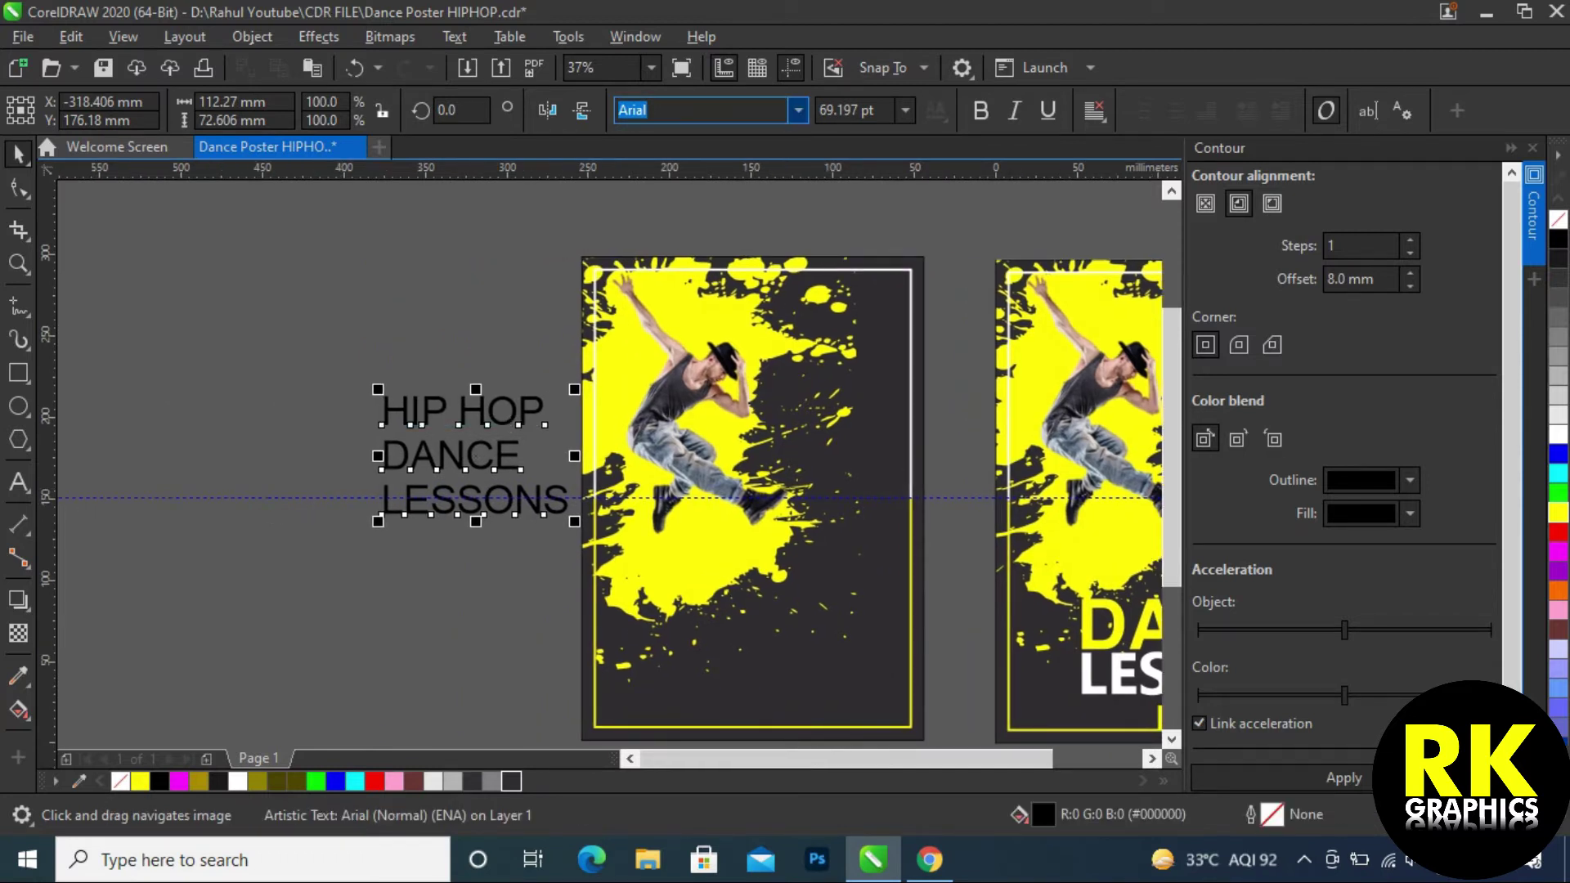
- Change the three-line text to bold Helvetica and move it further away from the poster
click(798, 110)
click(701, 179)
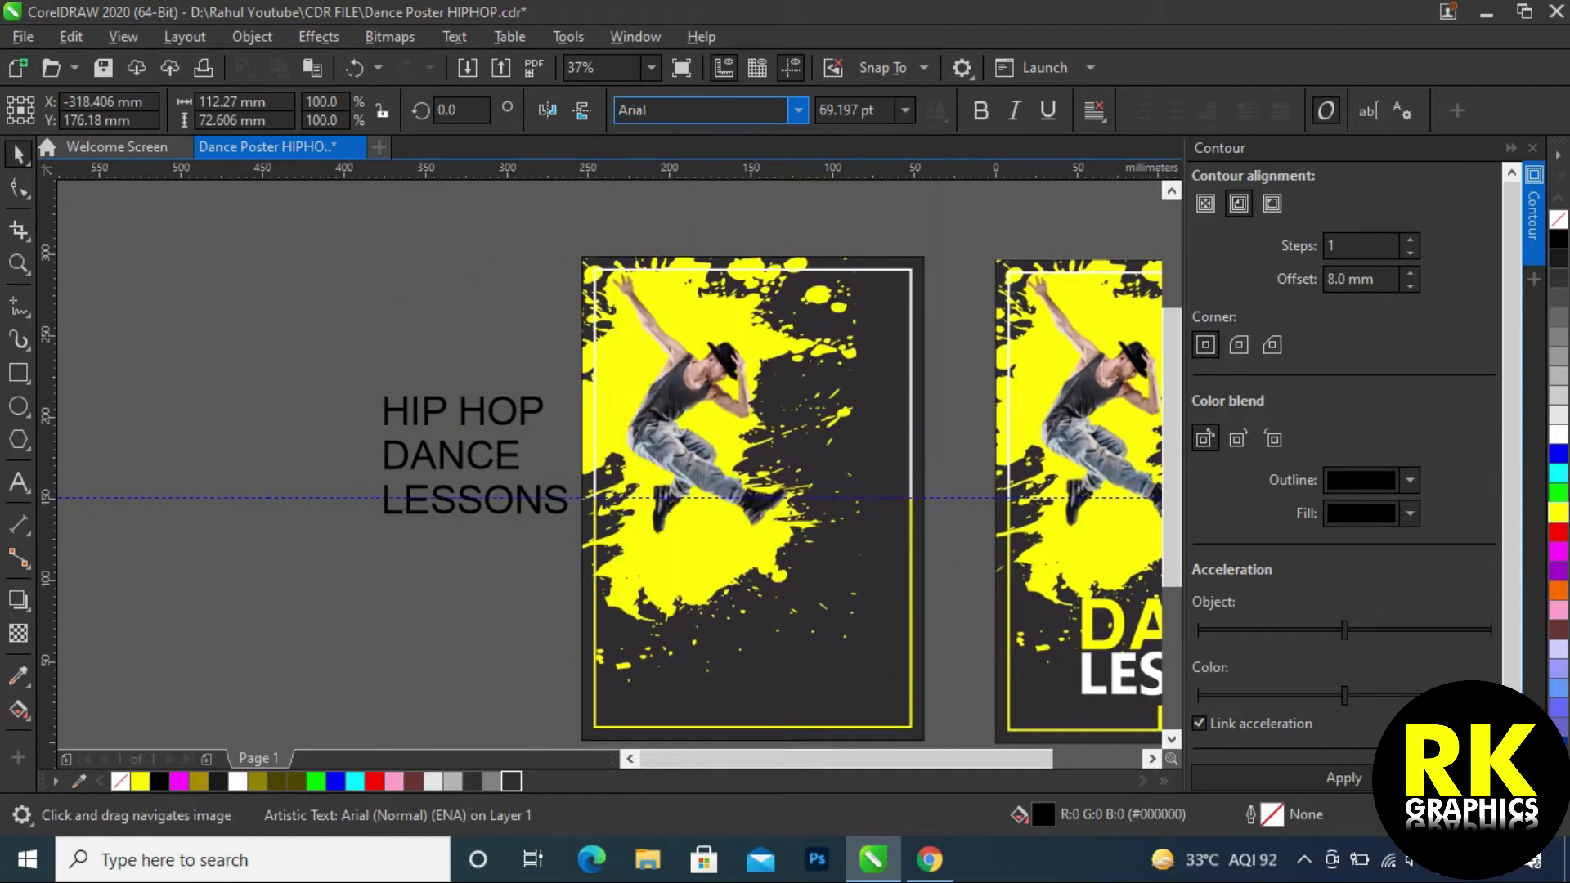
drag(454, 424, 295, 402)
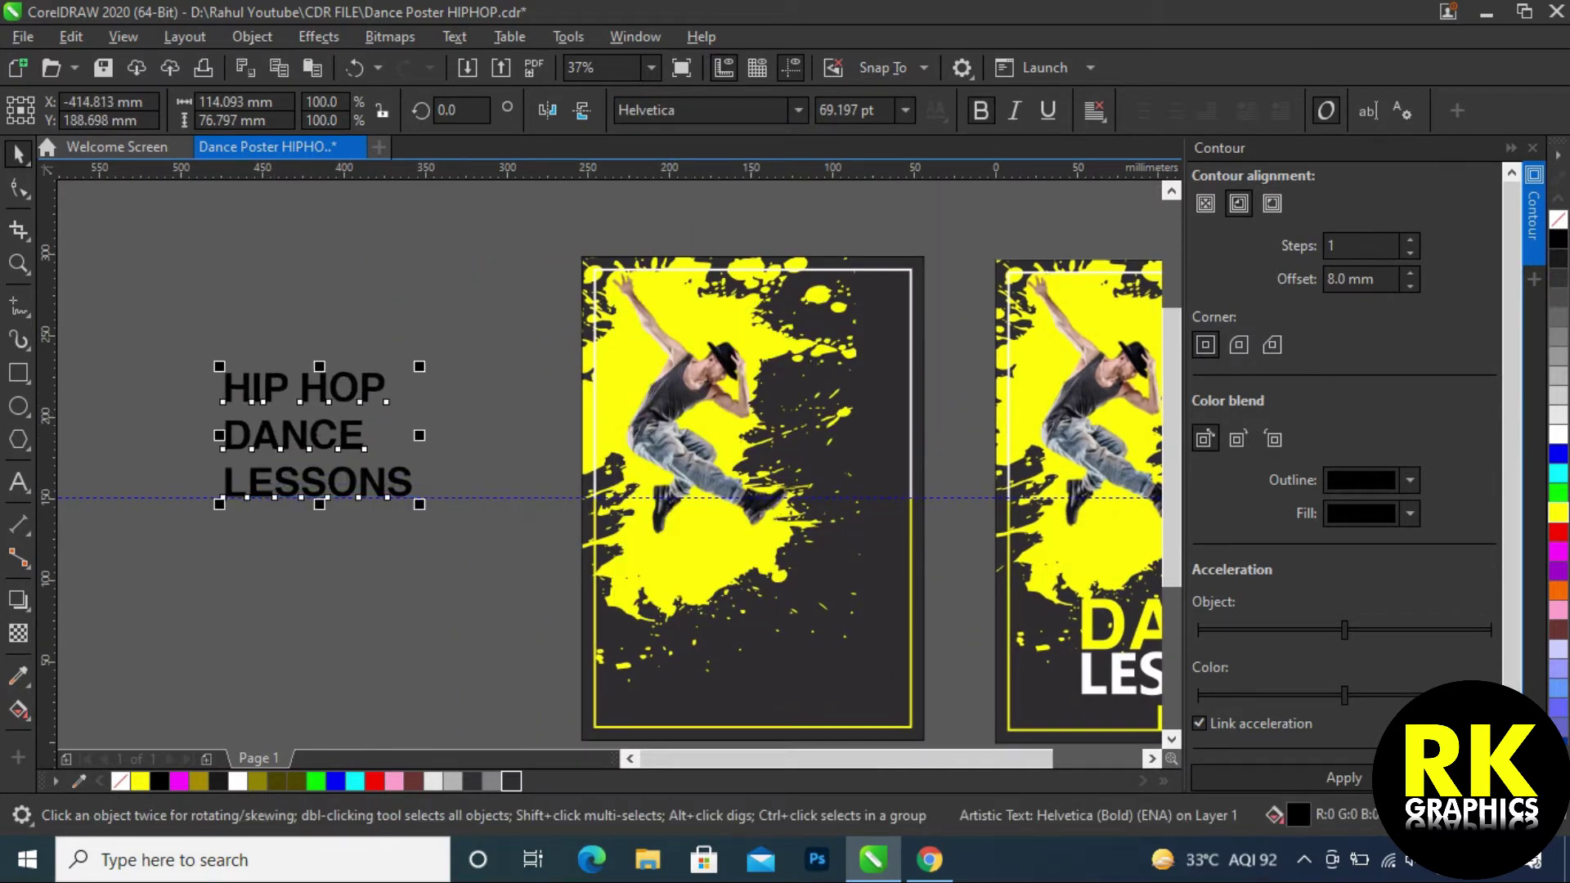
- Enlarge the three-line text to about 102 pt and fill it white
drag(420, 504, 514, 568)
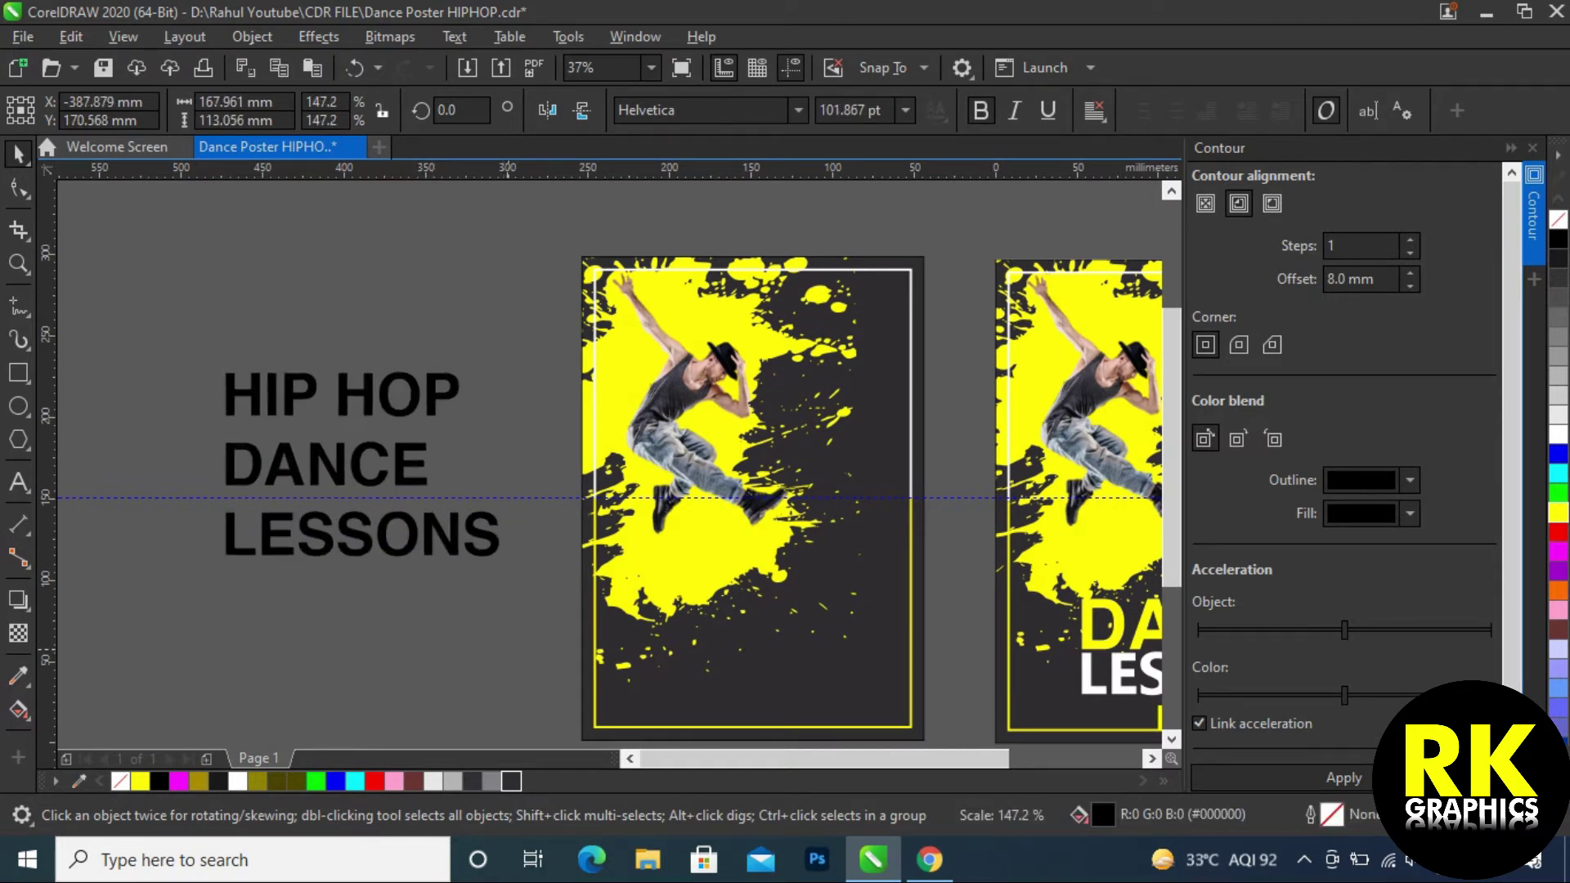
scroll(270, 466, down, 2)
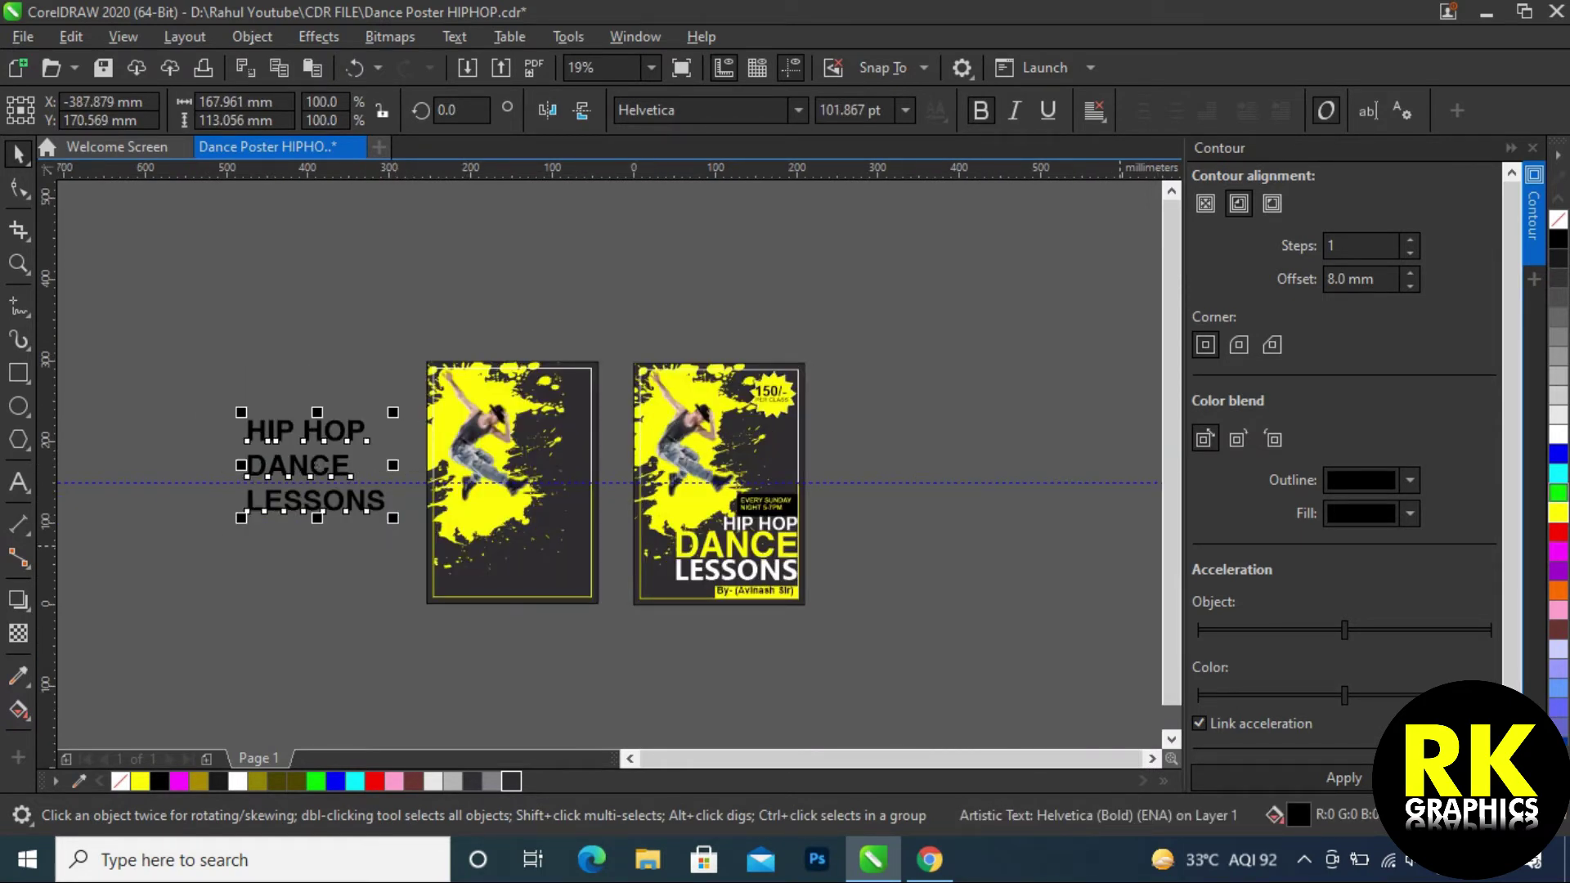
click(1559, 436)
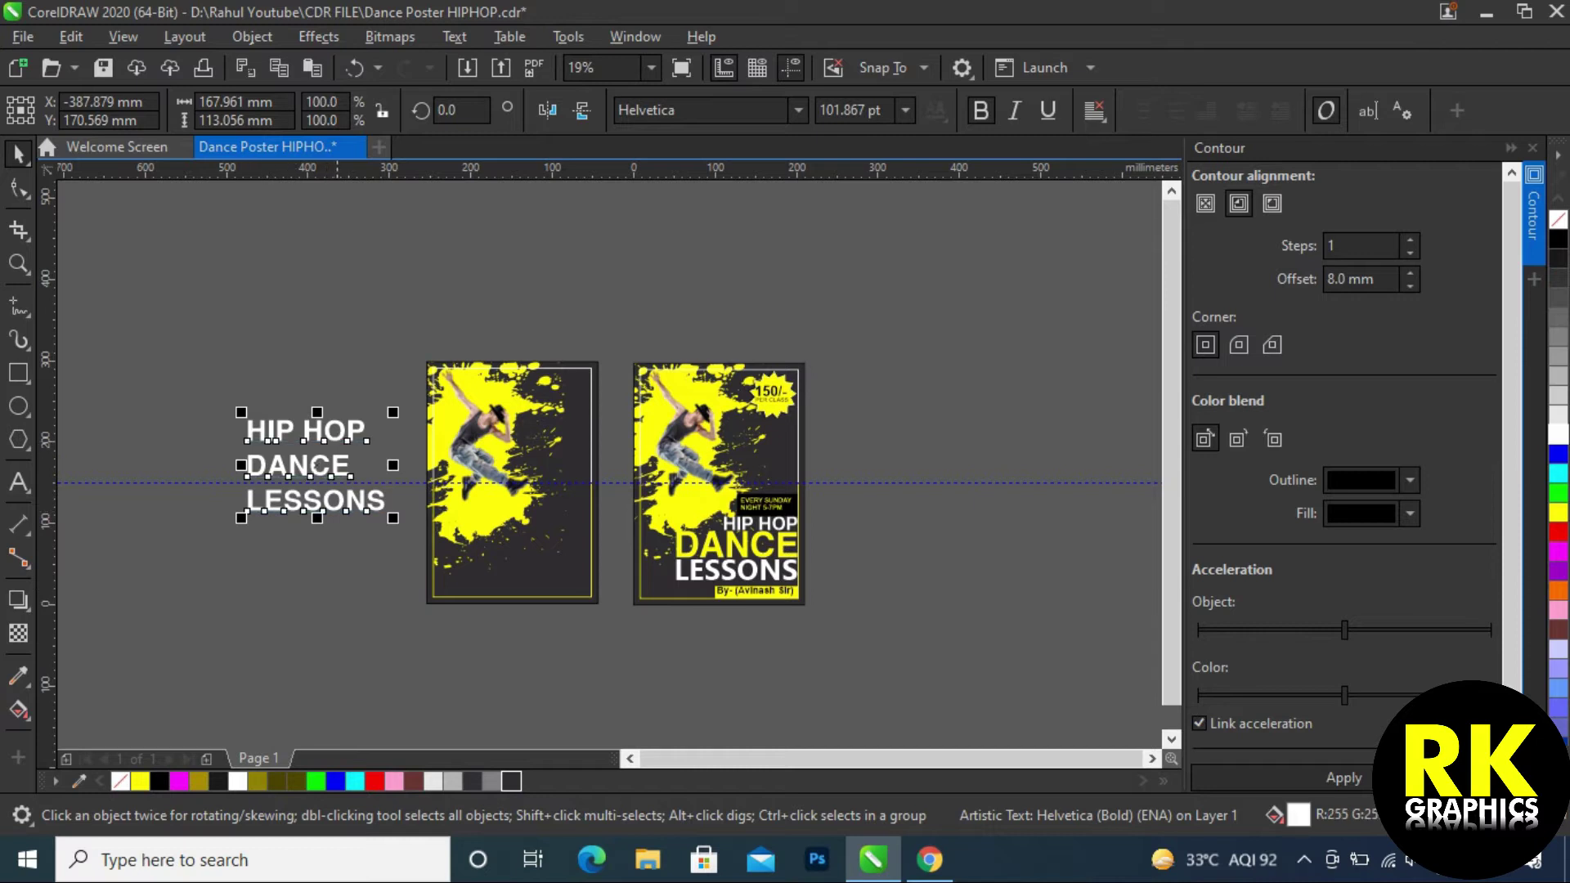
- Place the white text on the poster's lower part at about 80 pt, right-aligned with the yellow border
drag(386, 511, 609, 601)
scroll(607, 577, up, 3)
drag(543, 461, 552, 455)
shift+click(576, 425)
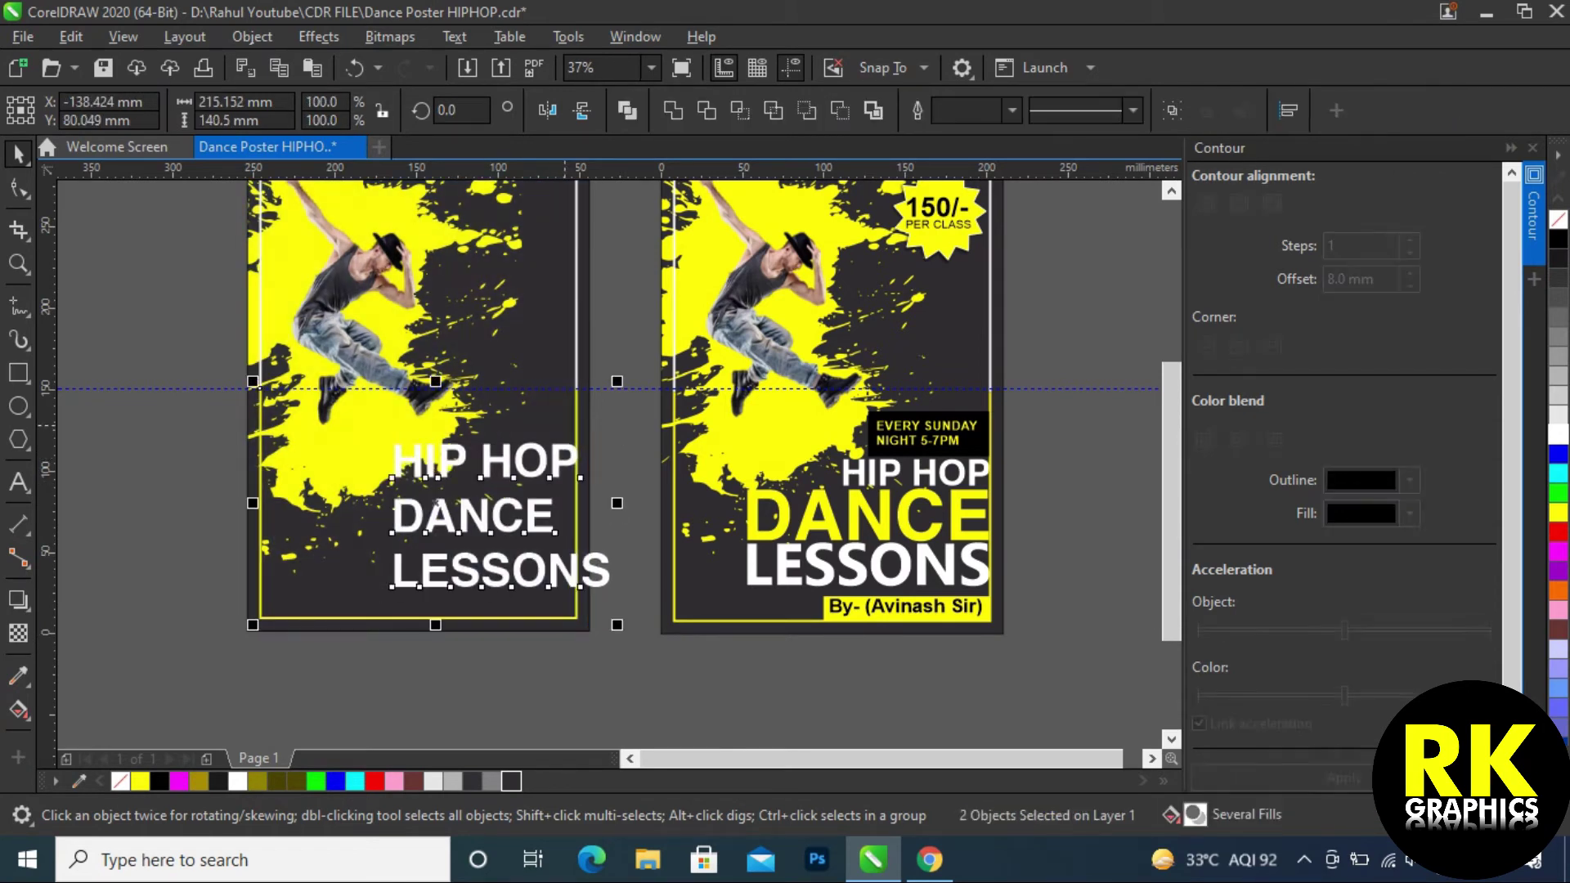
key(r)
click(629, 459)
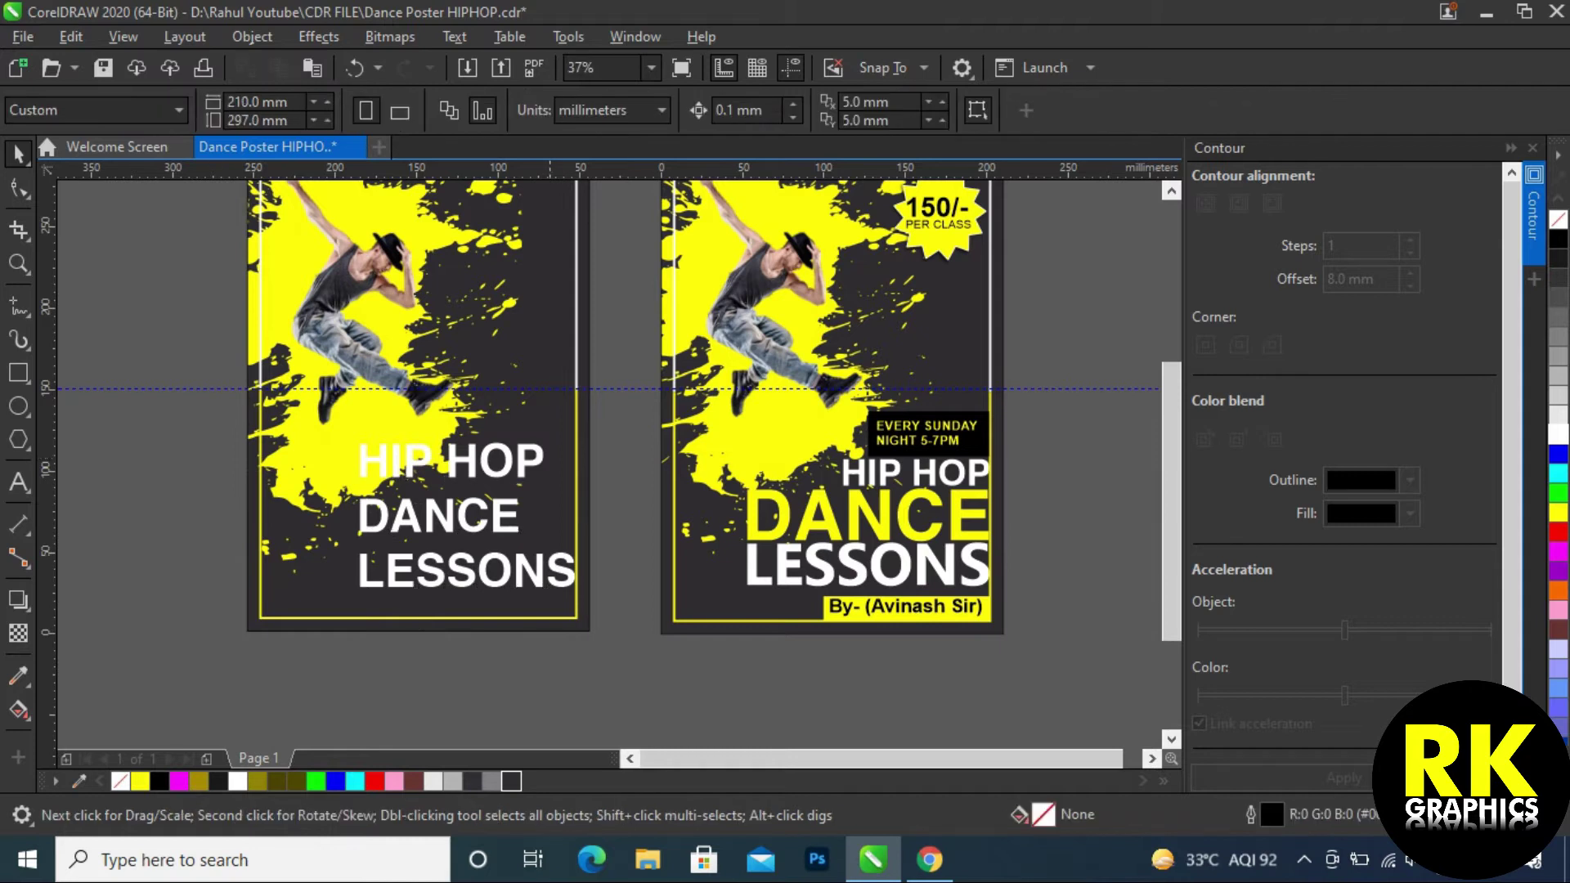
- Break the text apart into separate lines and right-align the HIP HOP line with the yellow border
click(541, 452)
key(ctrl+k)
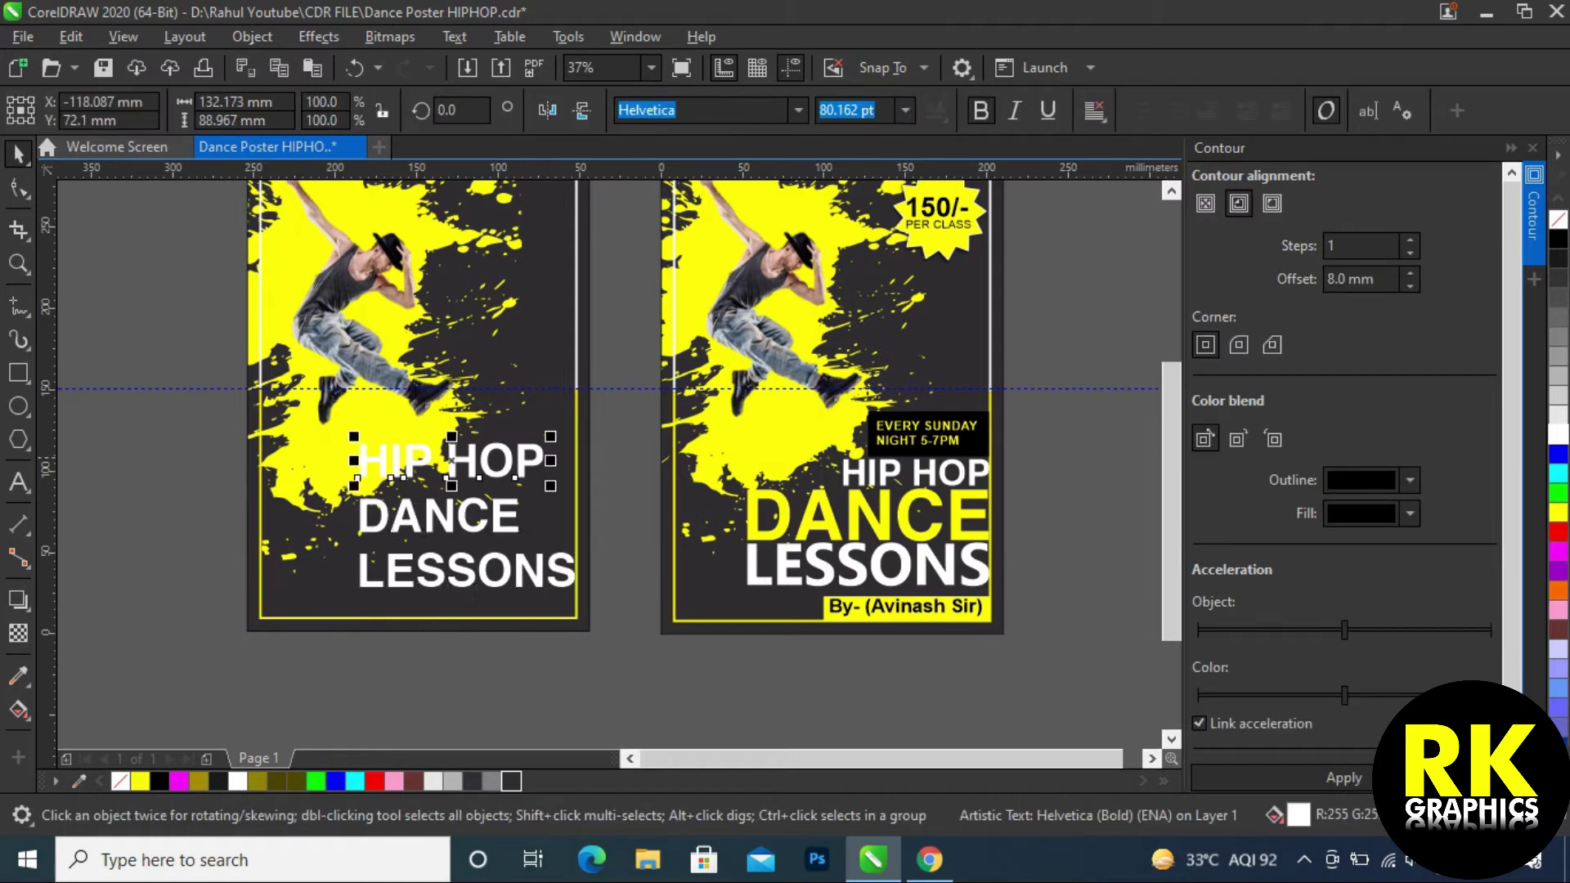
shift+click(576, 424)
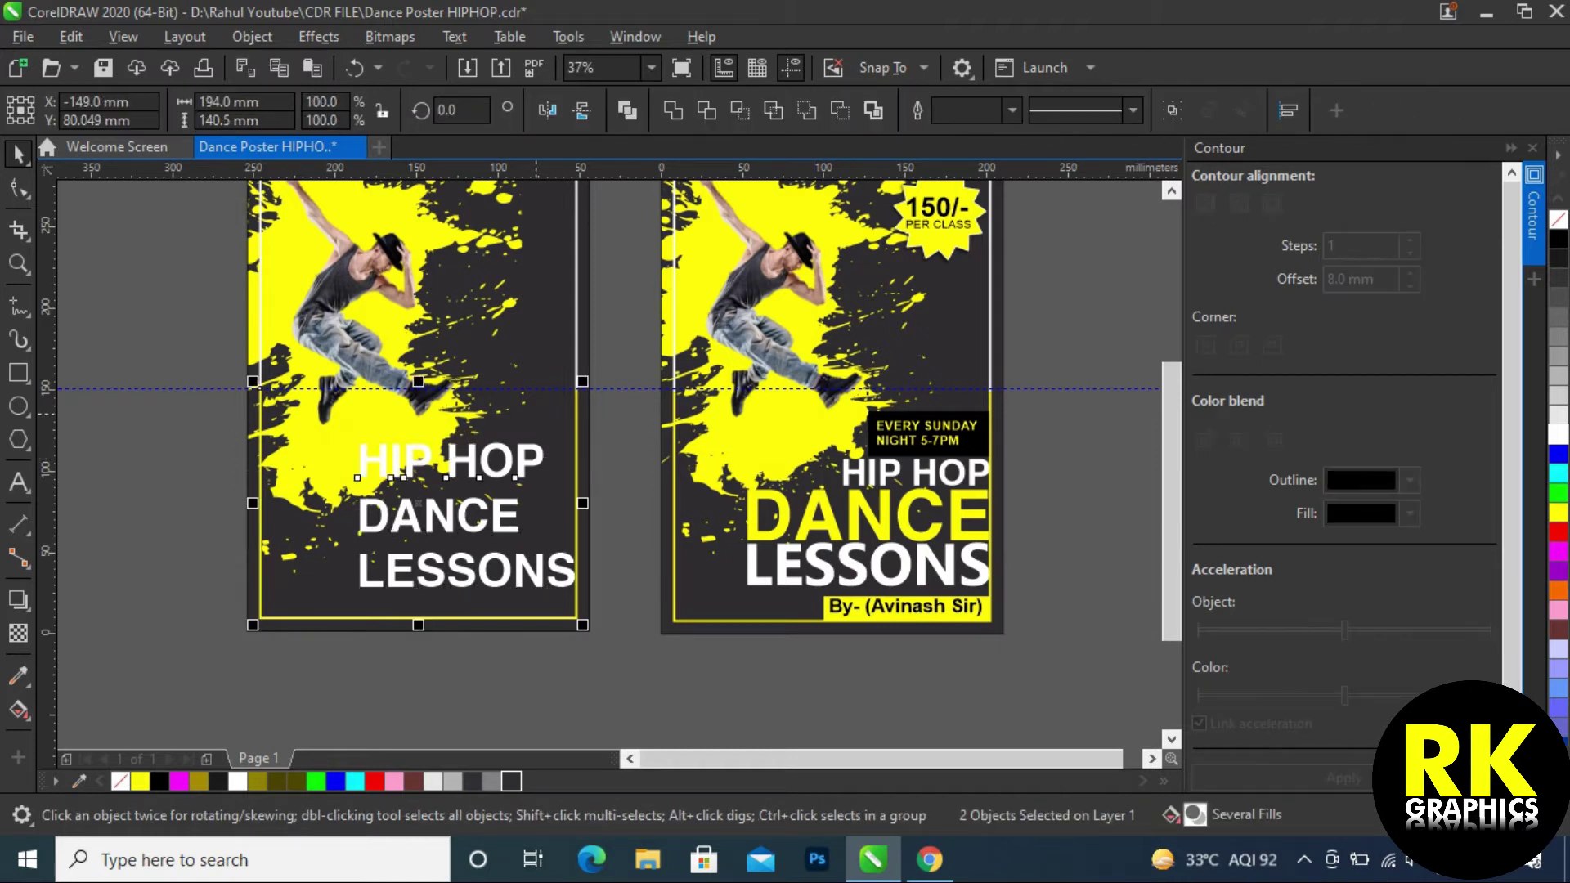
key(r)
click(192, 458)
- Shrink the HIP HOP line to about 52 pt, keeping its right edge on the border
scroll(517, 451, up, 2)
click(515, 451)
scroll(515, 454, down, 1)
drag(303, 436, 463, 413)
- Move the DANCE line directly beneath HIP HOP and right-align it with the yellow border
drag(434, 544, 609, 490)
shift+click(706, 559)
key(r)
click(763, 559)
scroll(610, 471, up, 1)
drag(629, 512, 628, 499)
scroll(628, 508, down, 2)
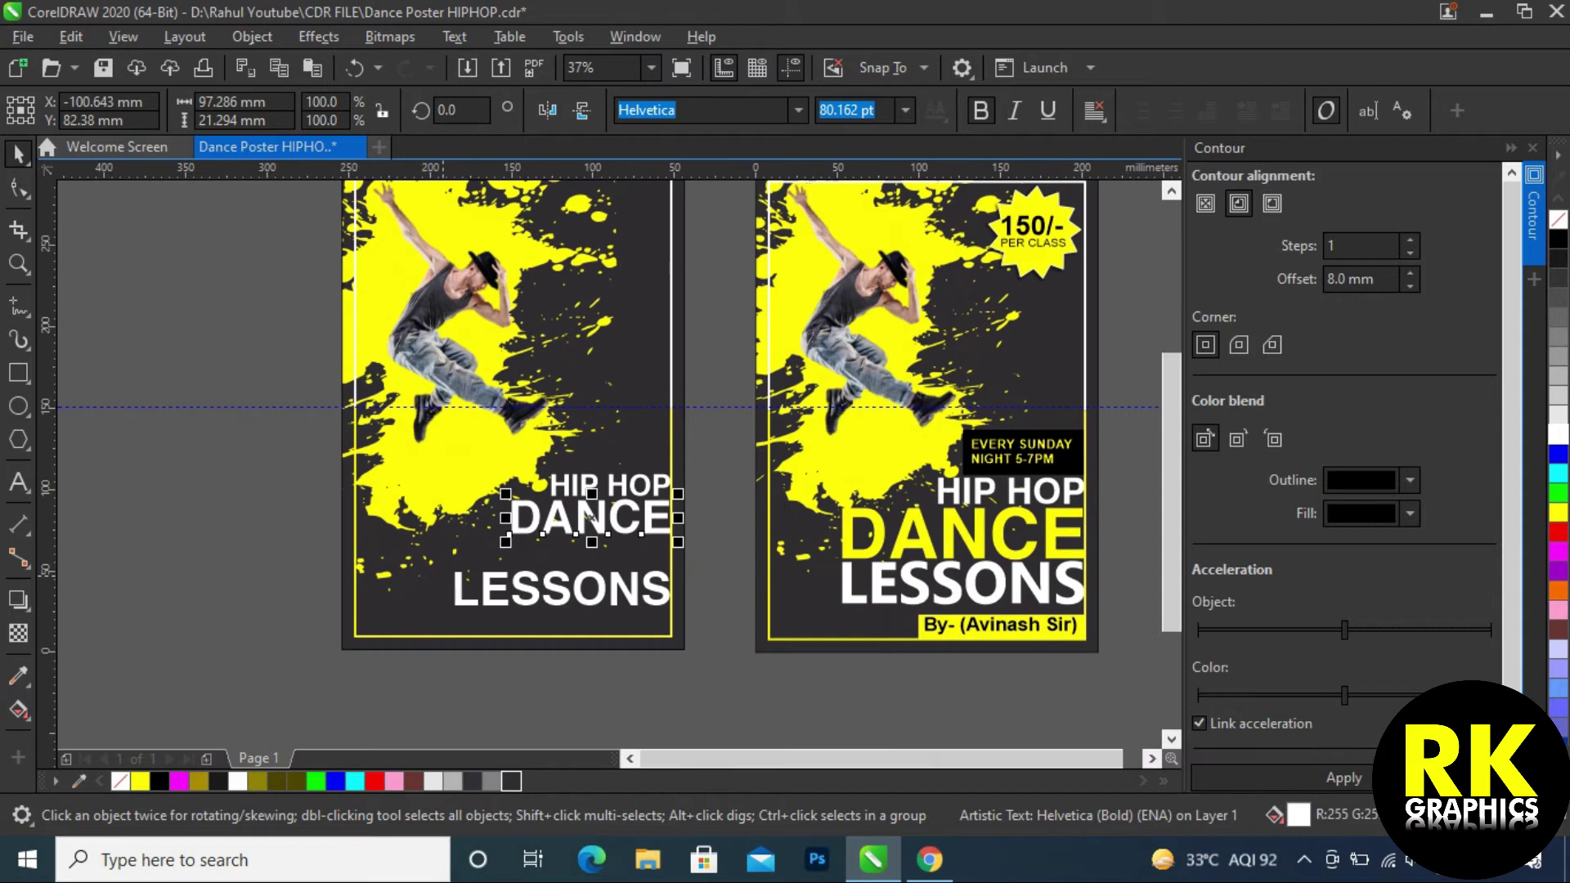
- Enlarge the DANCE line to about 119 mm wide from its right edge and fill it yellow
drag(505, 541, 469, 549)
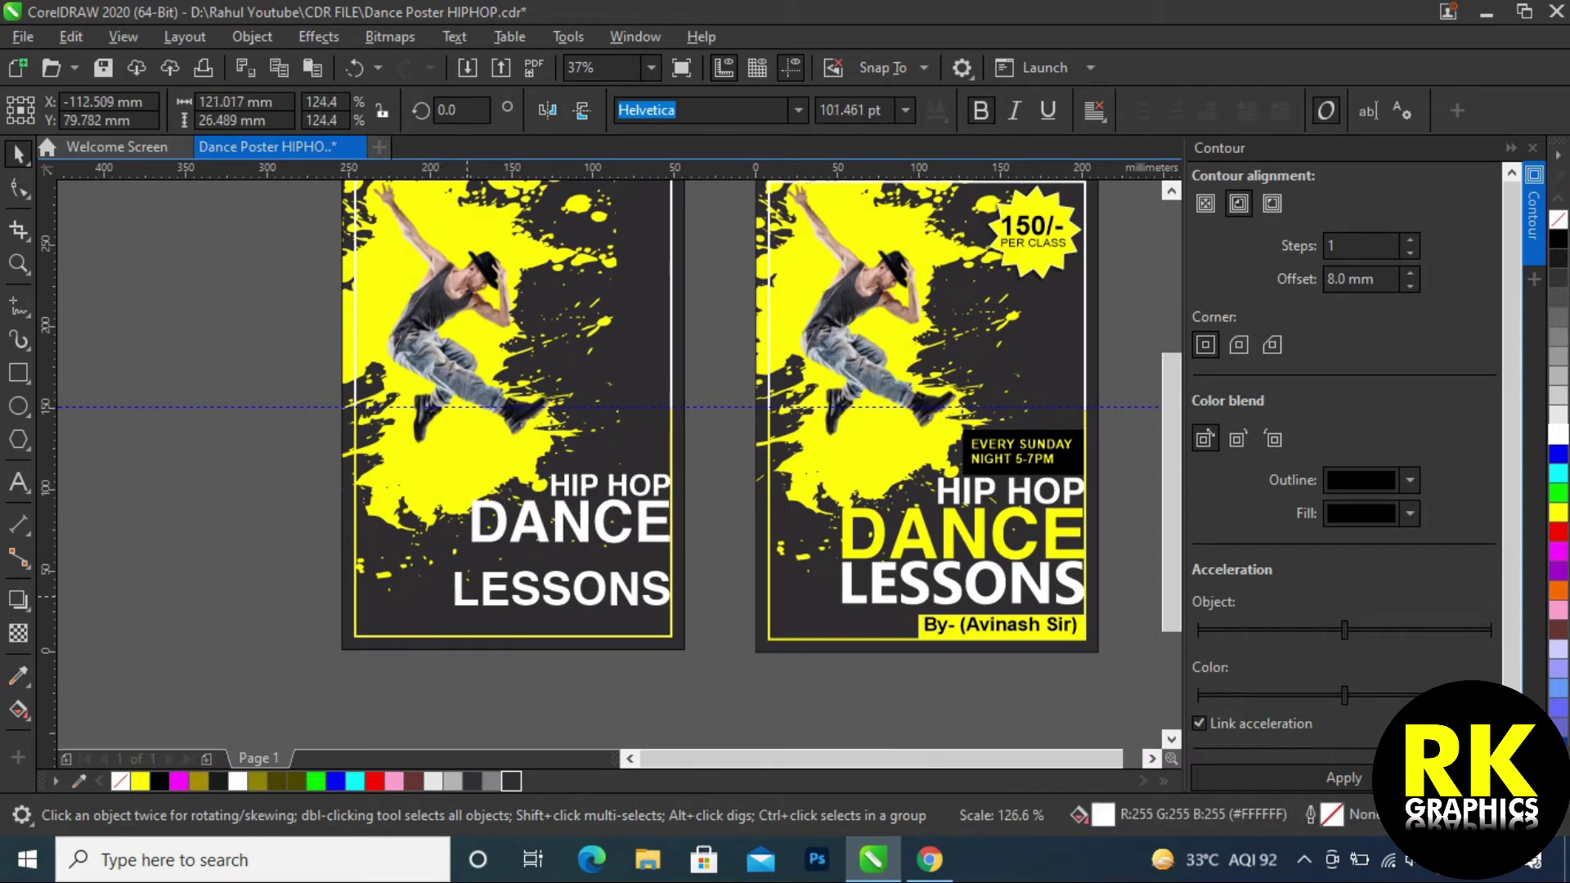
click(1559, 513)
- Move the LESSONS line up beneath DANCE and shrink it to about 72 pt to match the width of DANCE
scroll(593, 543, up, 1)
click(597, 605)
drag(597, 605, 551, 553)
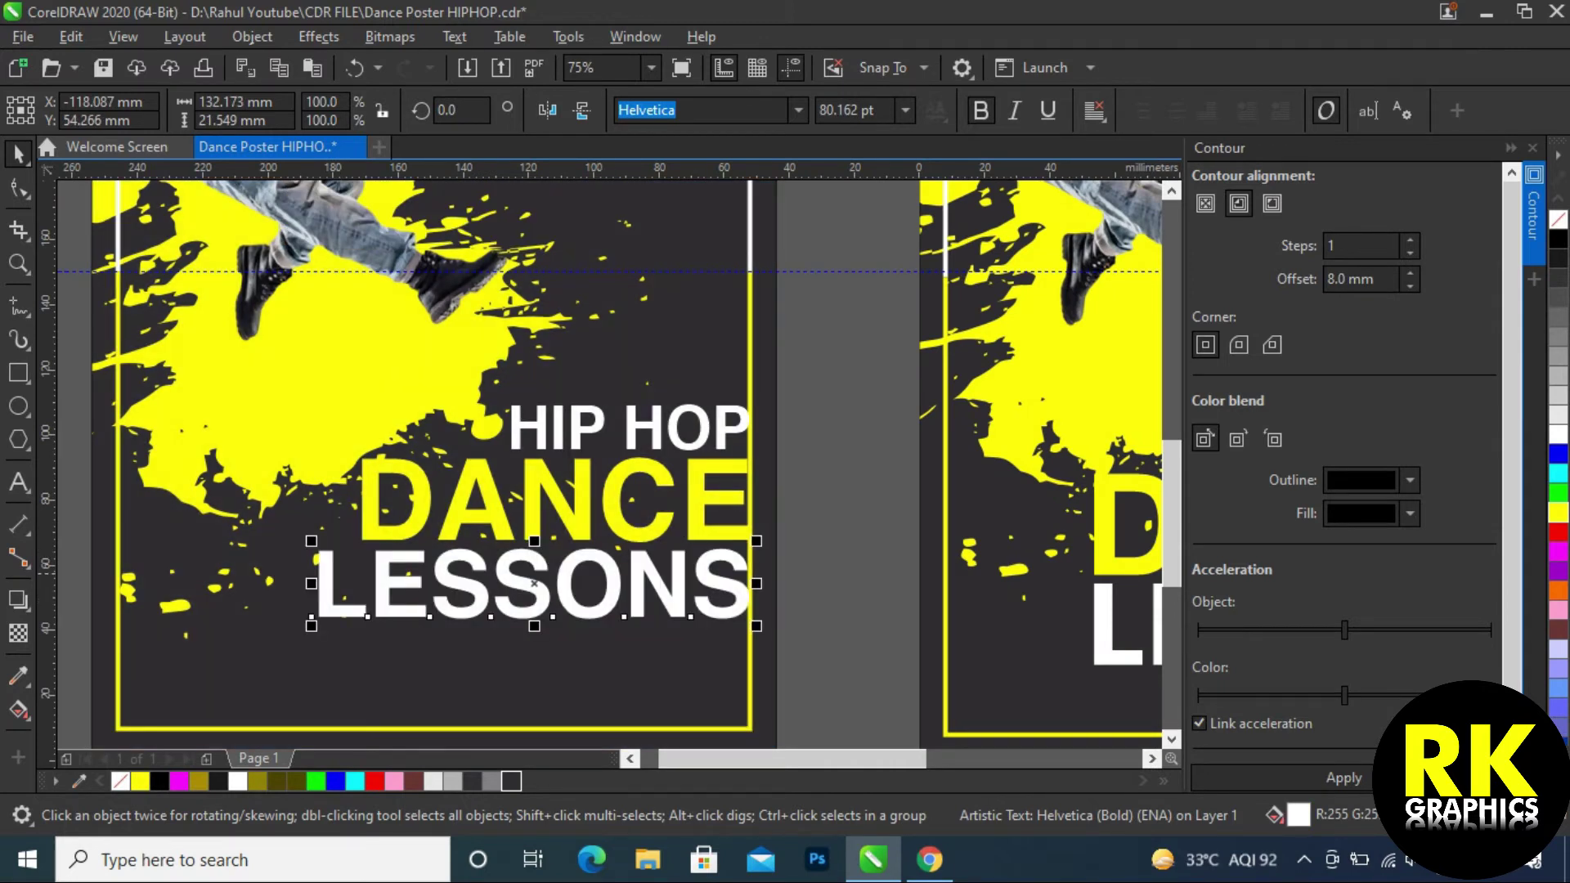
scroll(357, 573, up, 2)
drag(191, 475, 372, 448)
drag(586, 531, 586, 483)
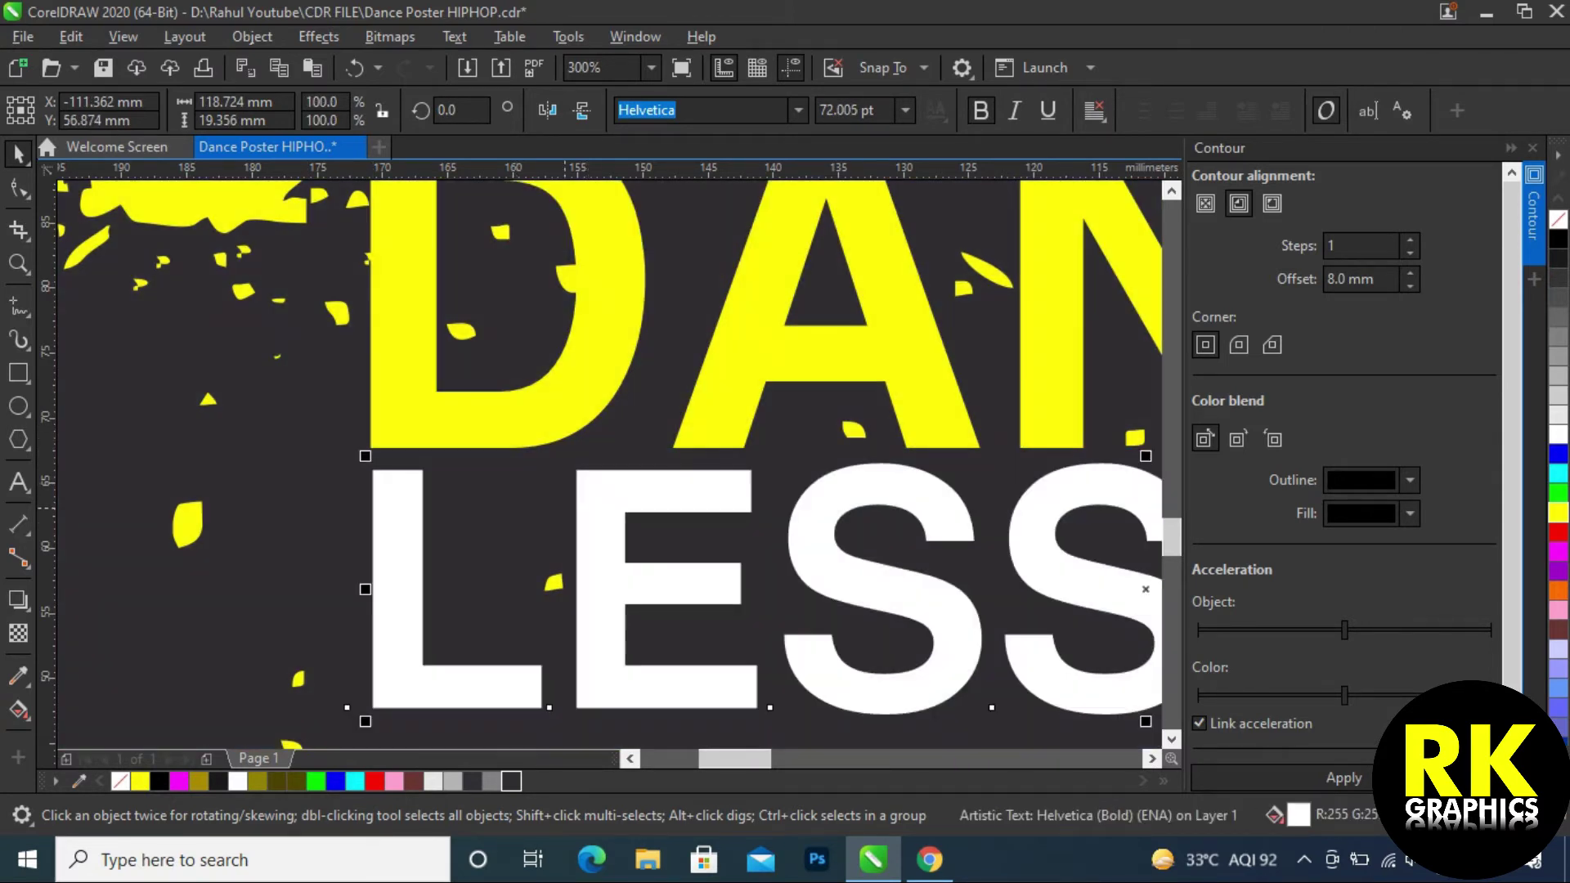
- Enlarge the three title lines together to about 130 mm wide and raise them slightly above the bottom border, keeping them right-aligned
scroll(566, 507, down, 3)
drag(750, 439, 516, 593)
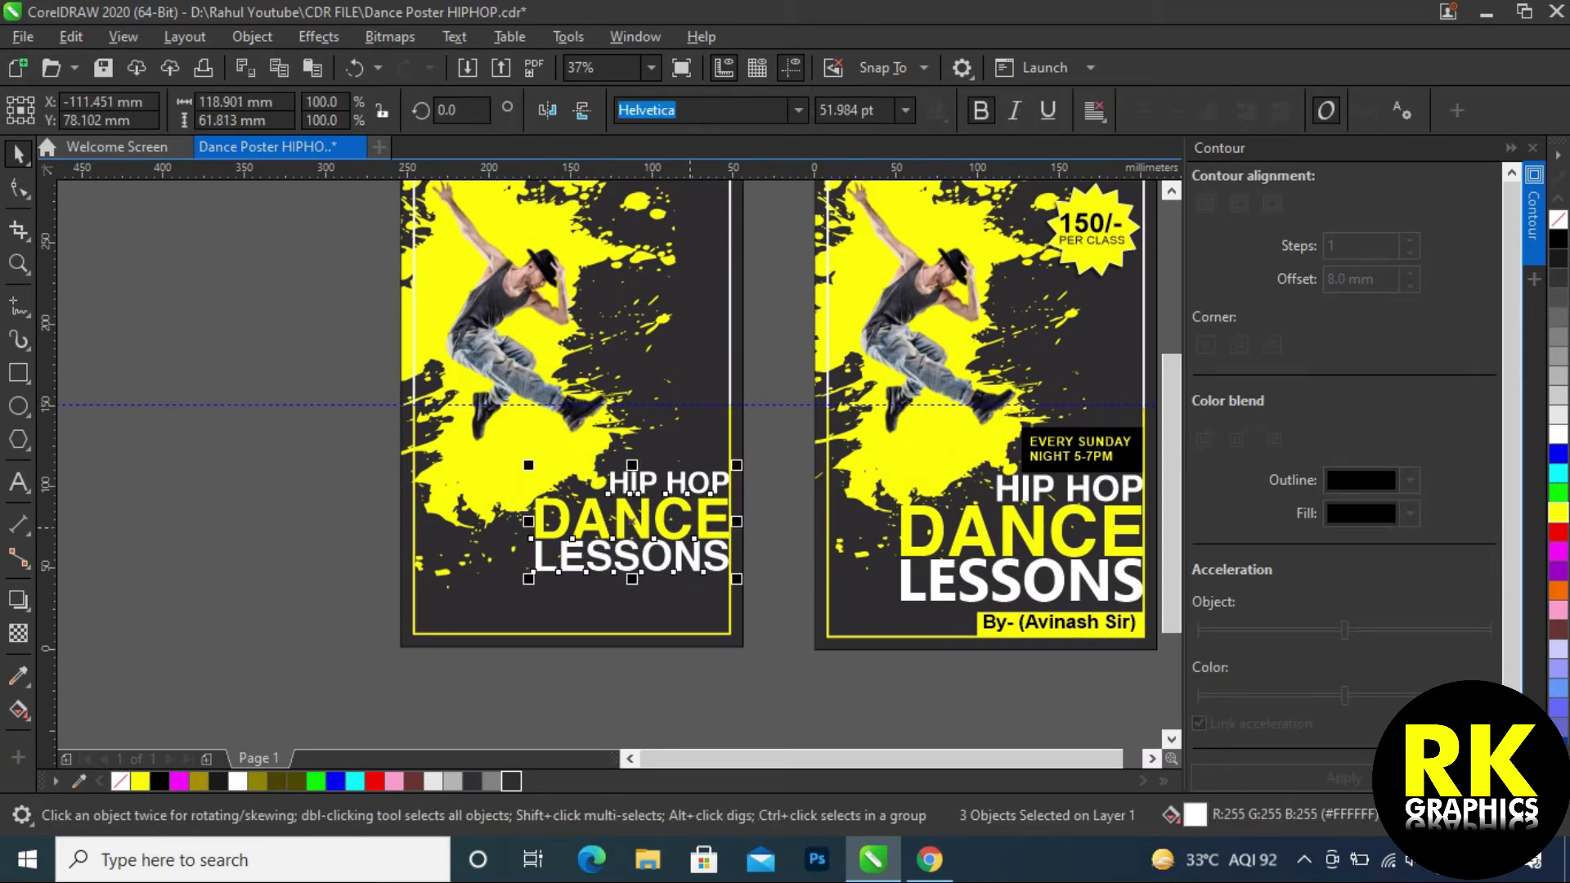
scroll(692, 525, up, 2)
drag(679, 543, 661, 449)
drag(410, 557, 374, 575)
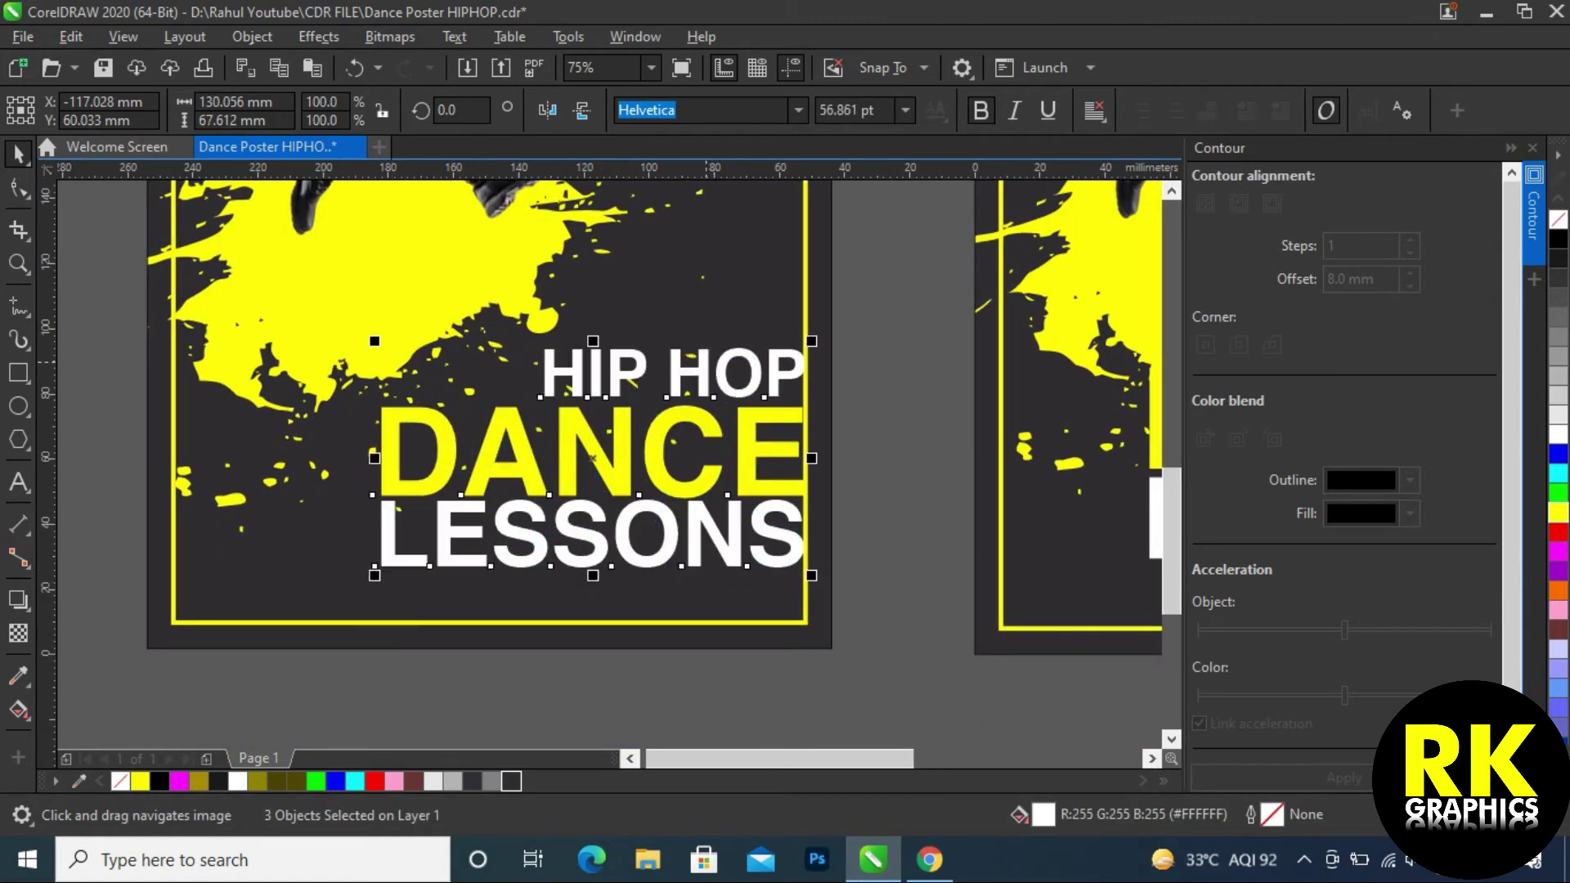
drag(631, 399, 564, 558)
click(867, 382)
scroll(636, 421, down, 1)
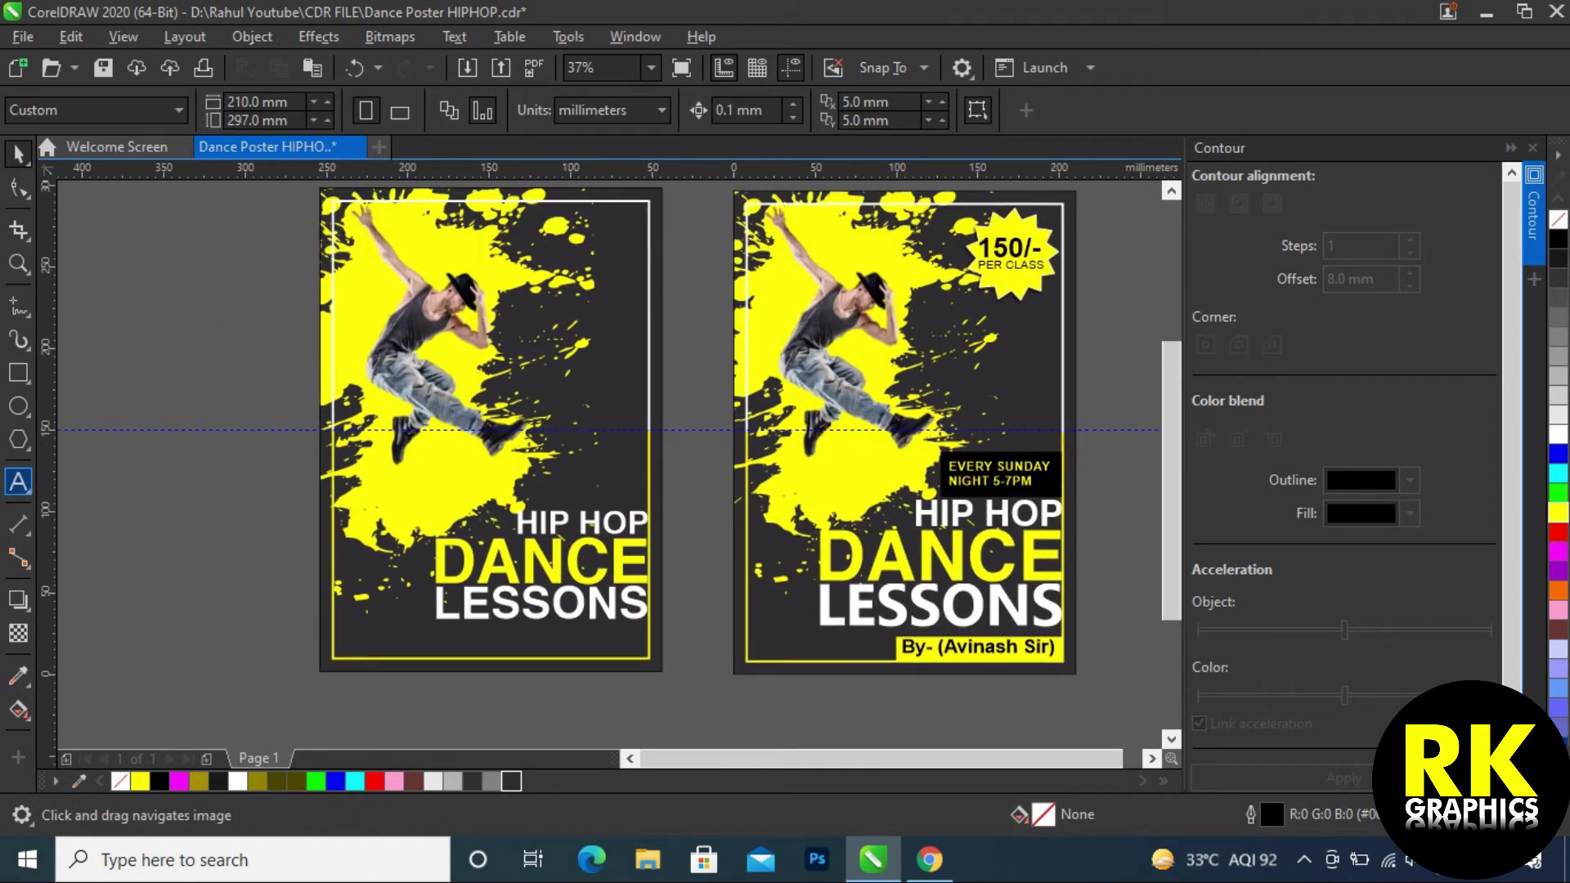
- Add a text line beside the poster reading "By-" followed by the instructor's name in parentheses
click(18, 482)
click(212, 574)
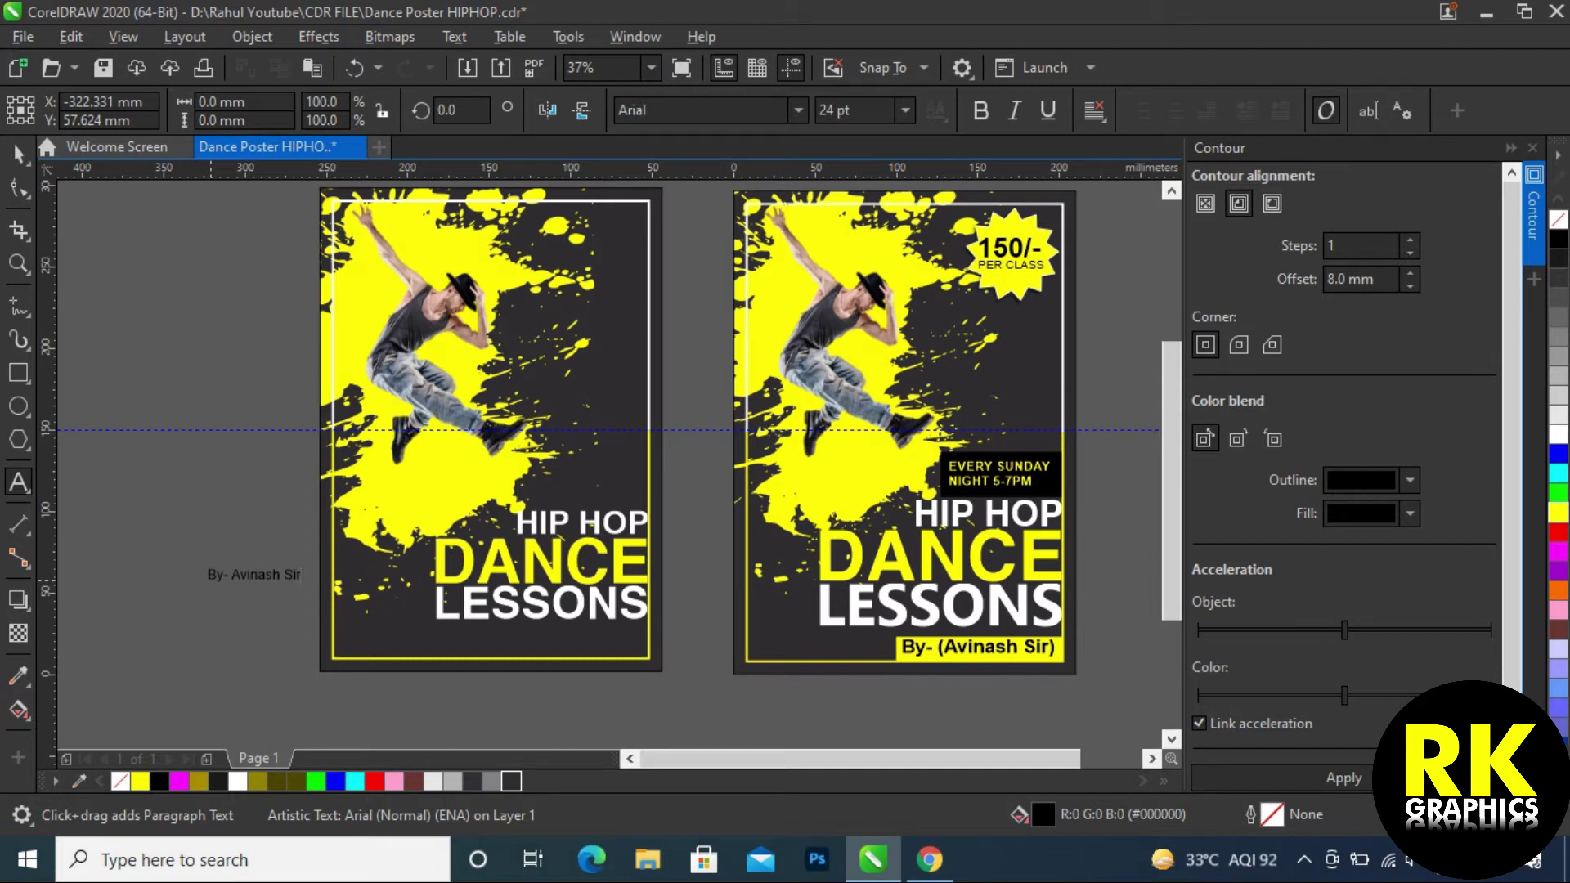
text(()
key(Escape)
click(289, 574)
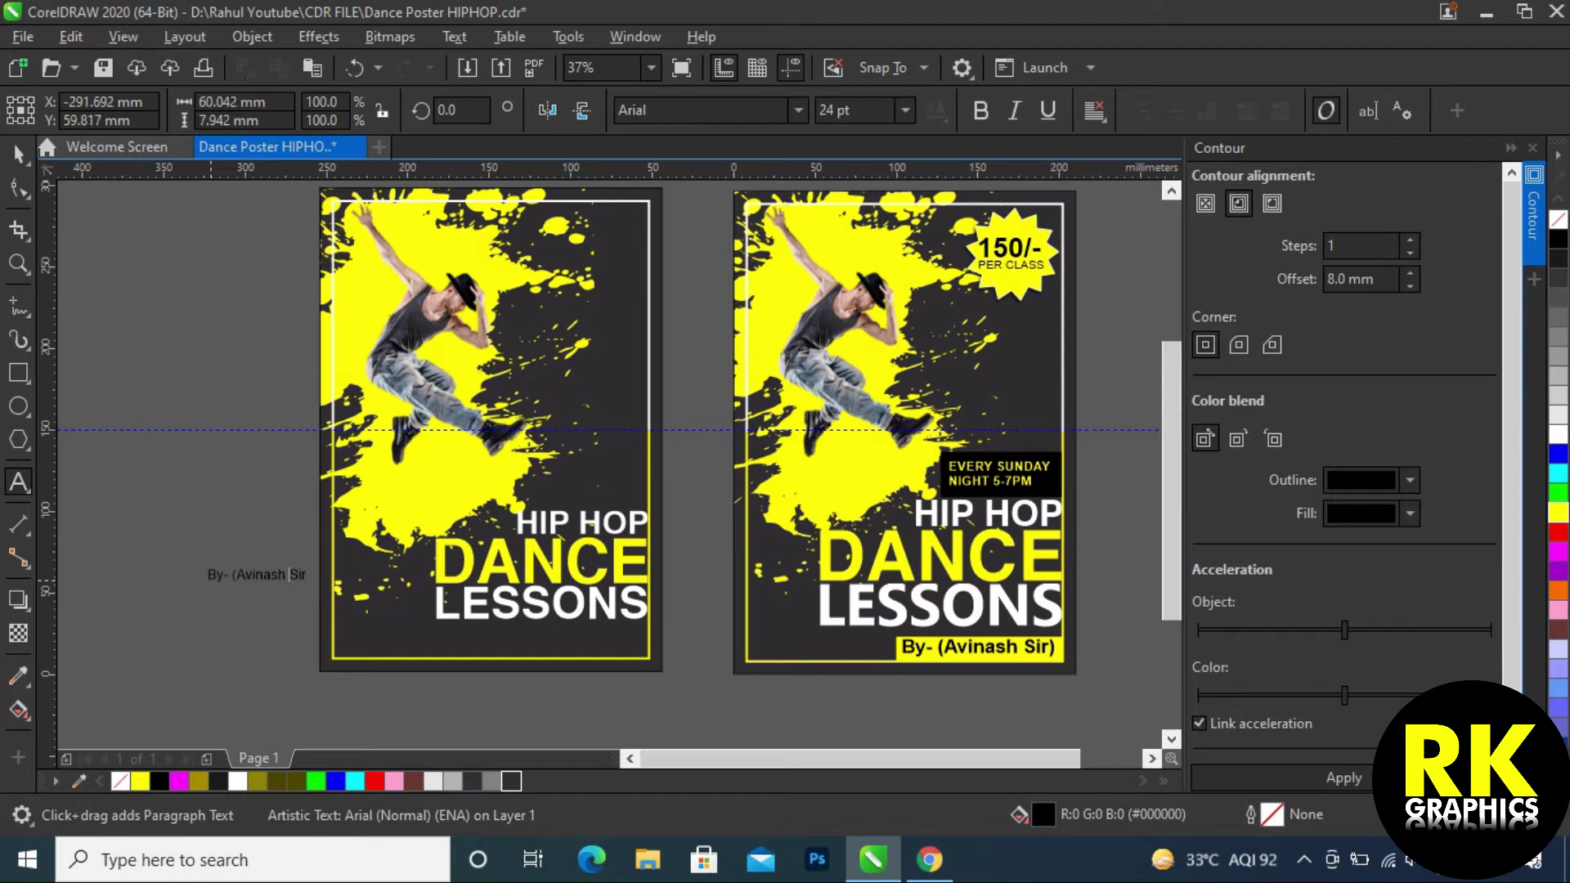
key(Escape)
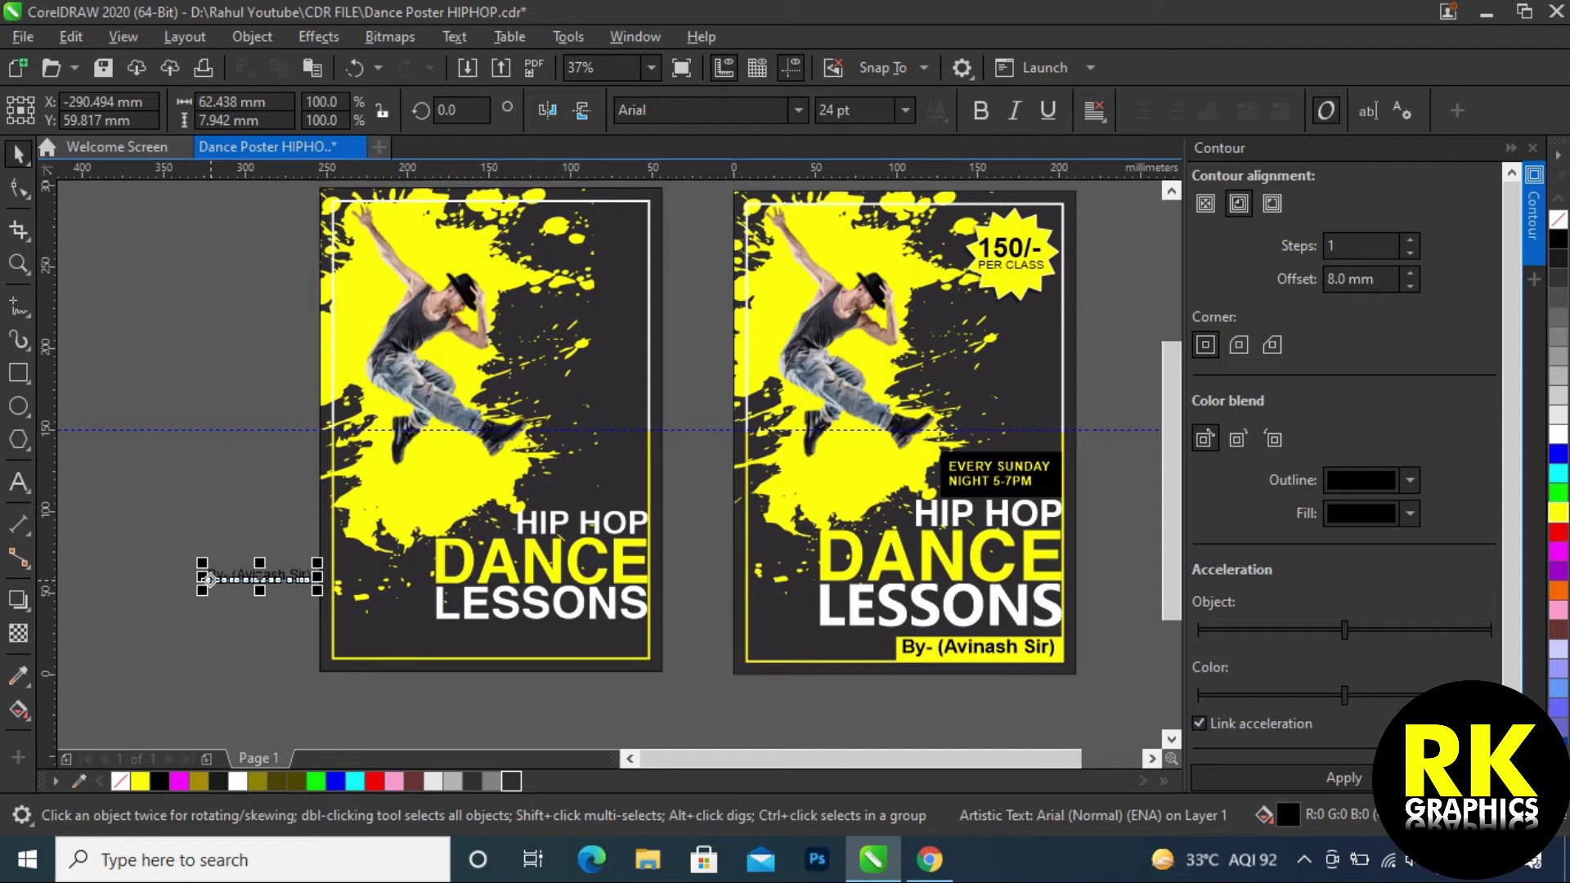
- Draw a yellow rectangle without outline, about 106 by 18 mm, in the lower-right corner of the border
click(18, 373)
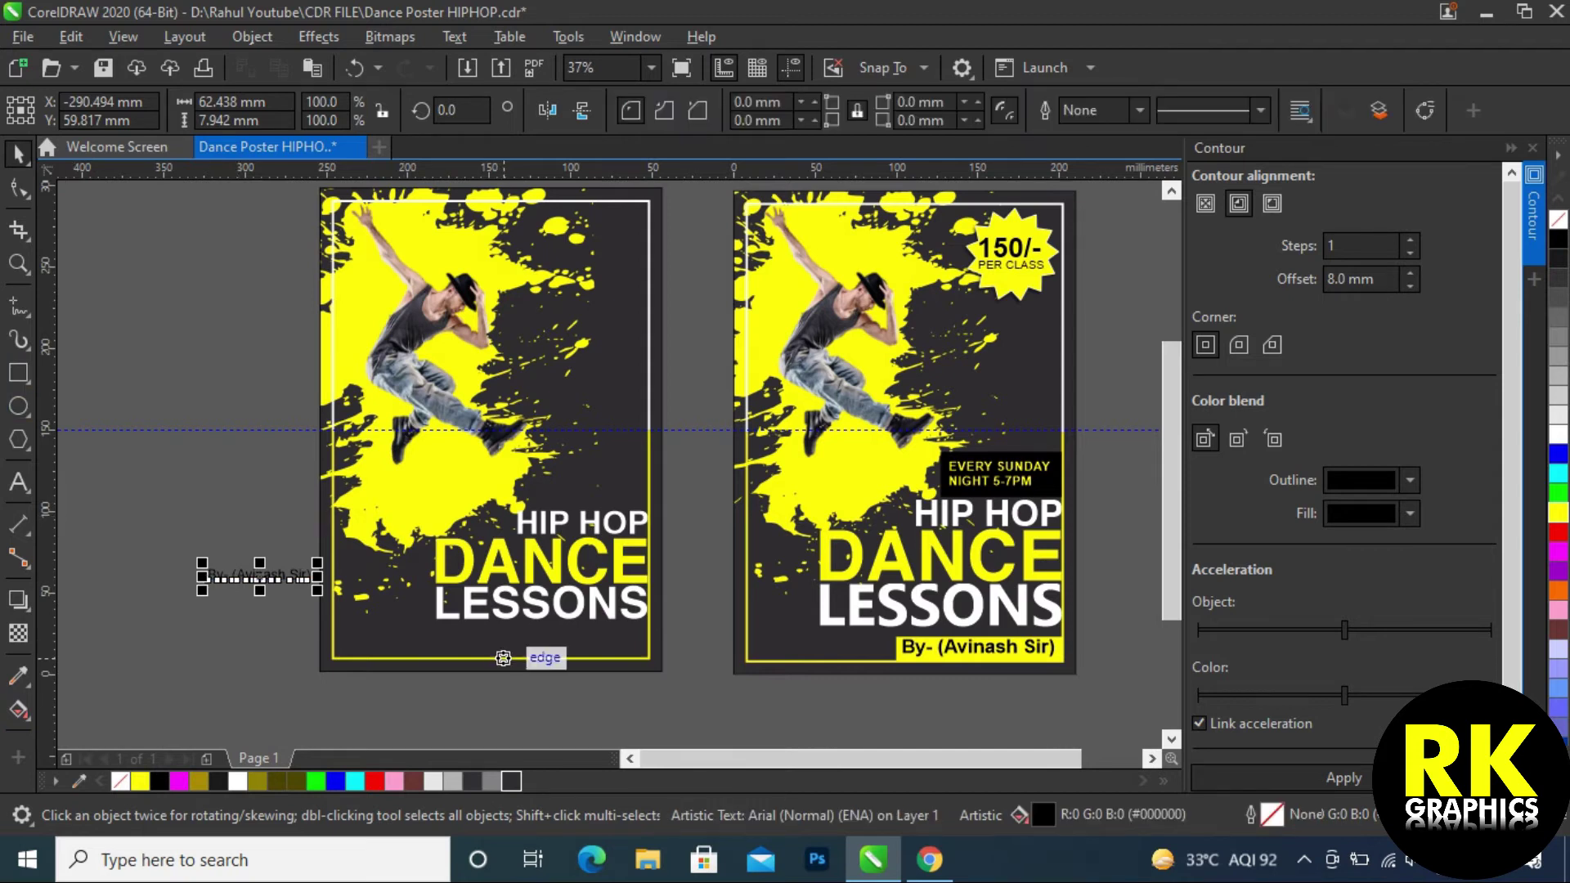
scroll(536, 676, up, 1)
drag(420, 581, 765, 643)
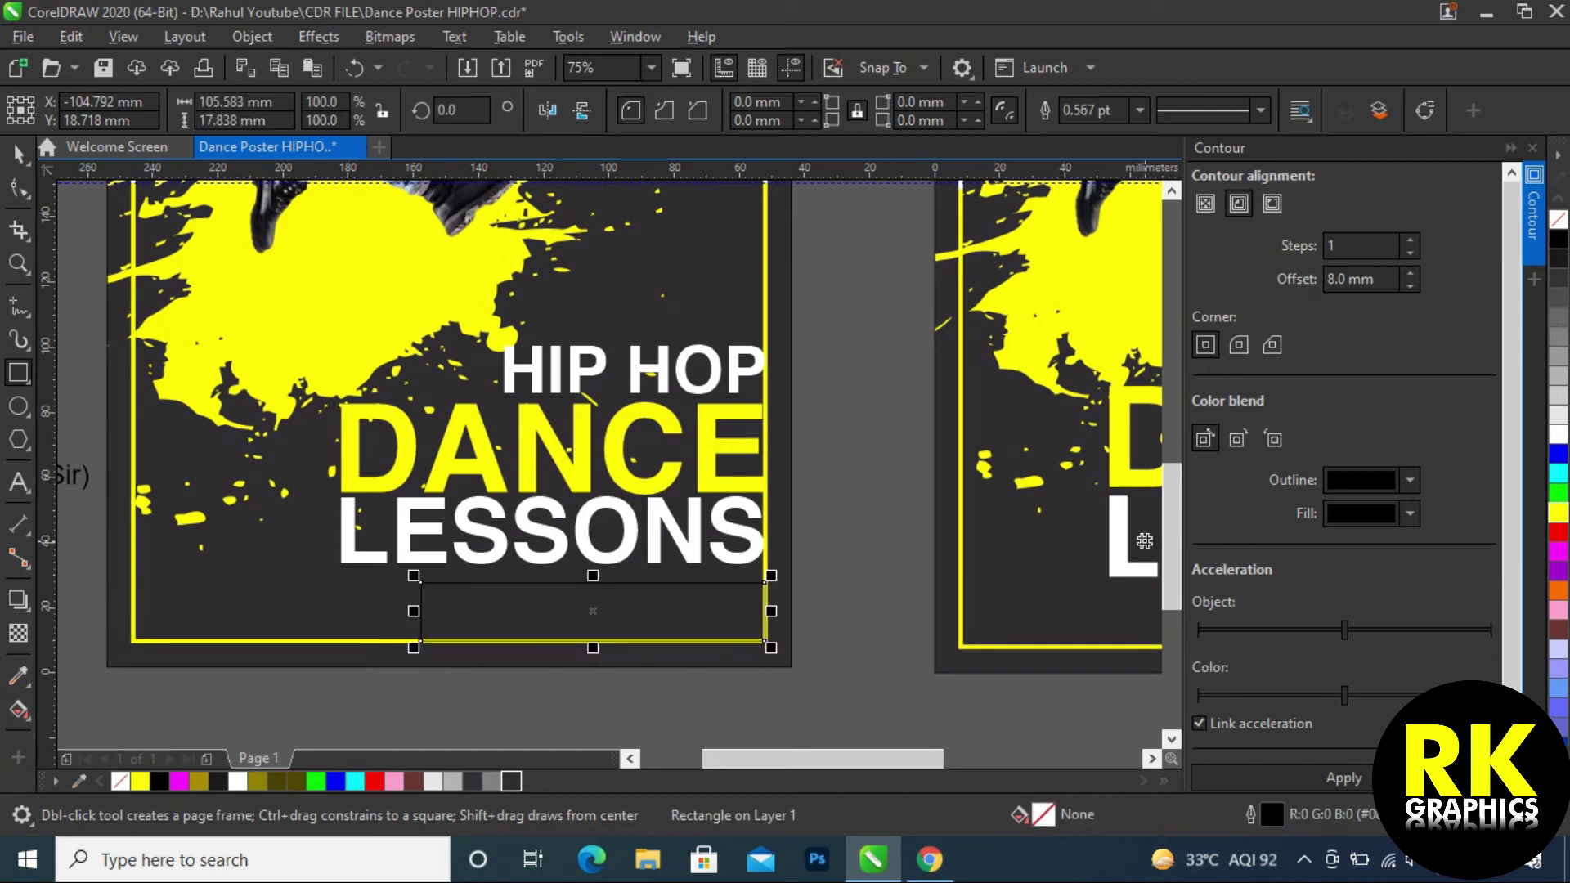
click(1558, 513)
right_click(1558, 219)
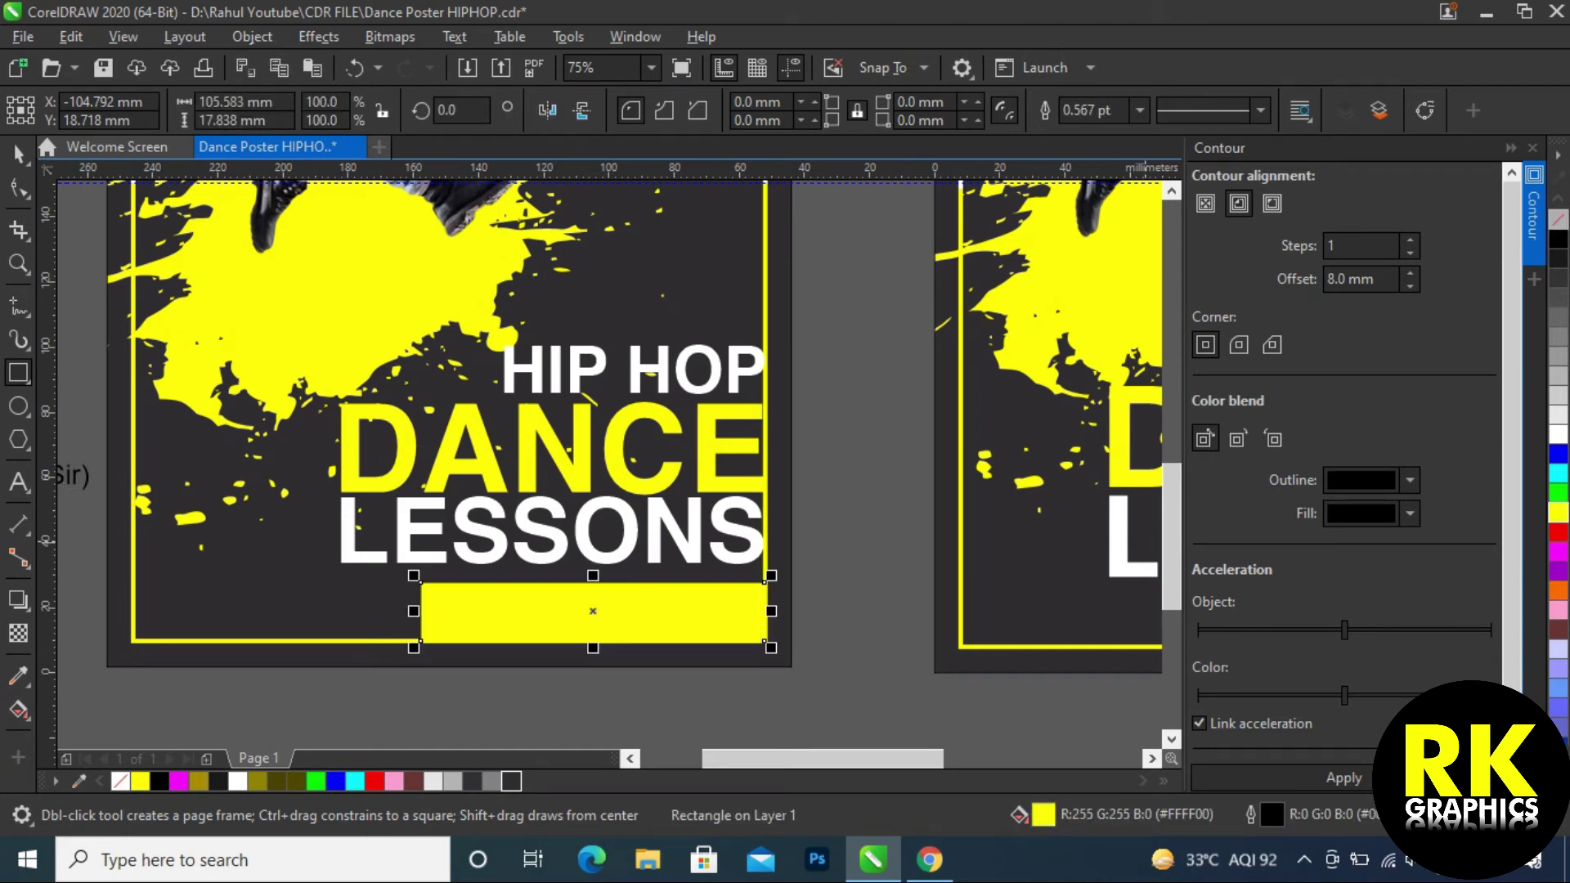
- Move the instructor credit line onto the yellow bar and make it bold
scroll(798, 554, down, 1)
key(space)
drag(358, 519, 671, 584)
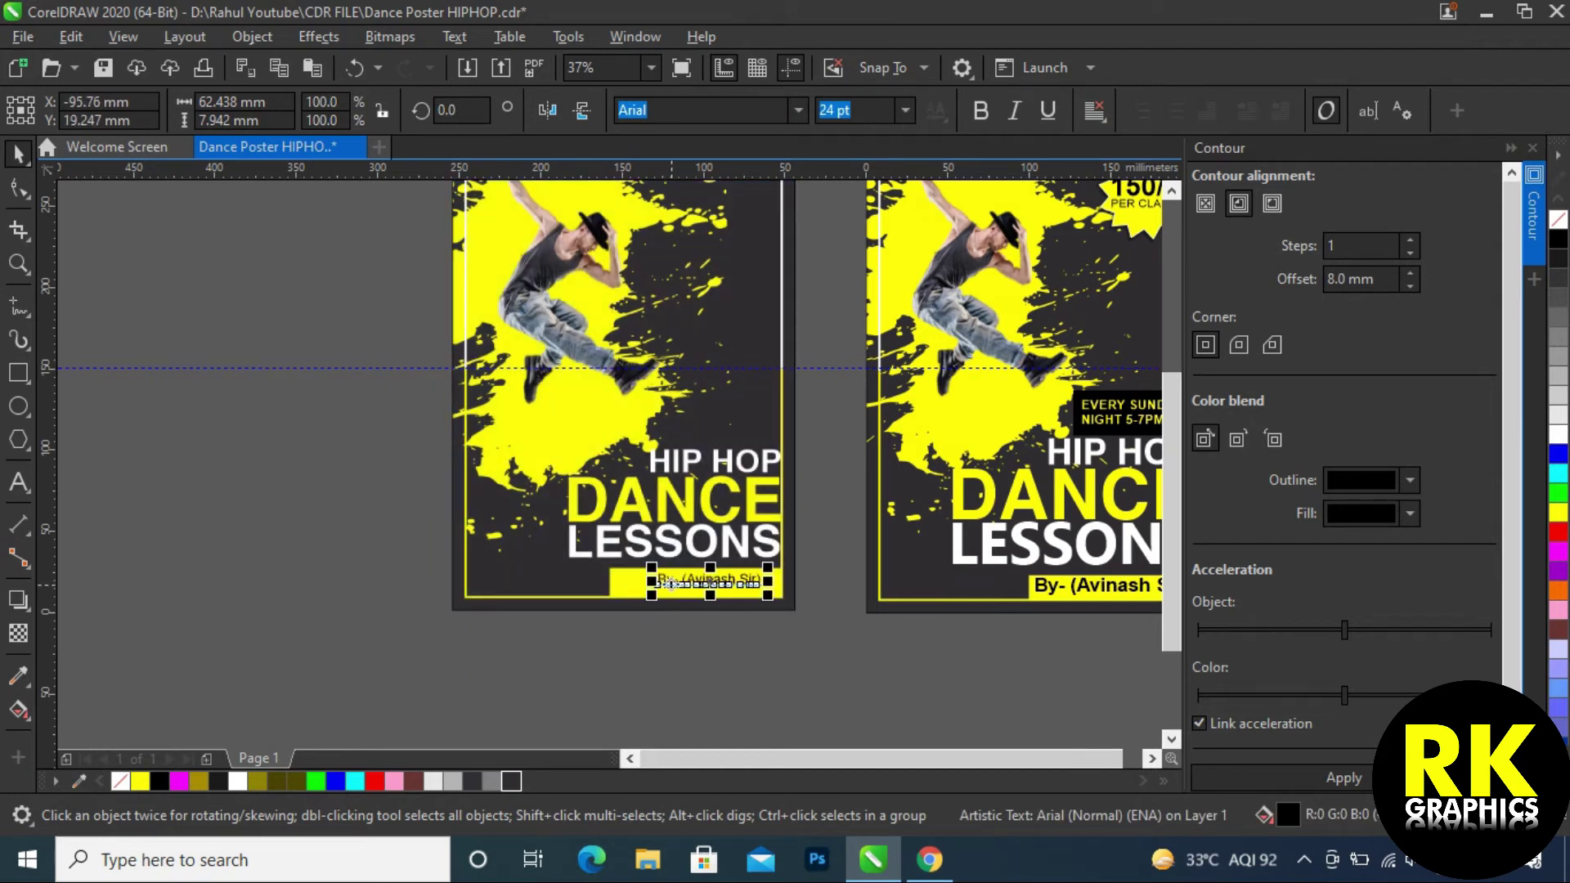
click(981, 111)
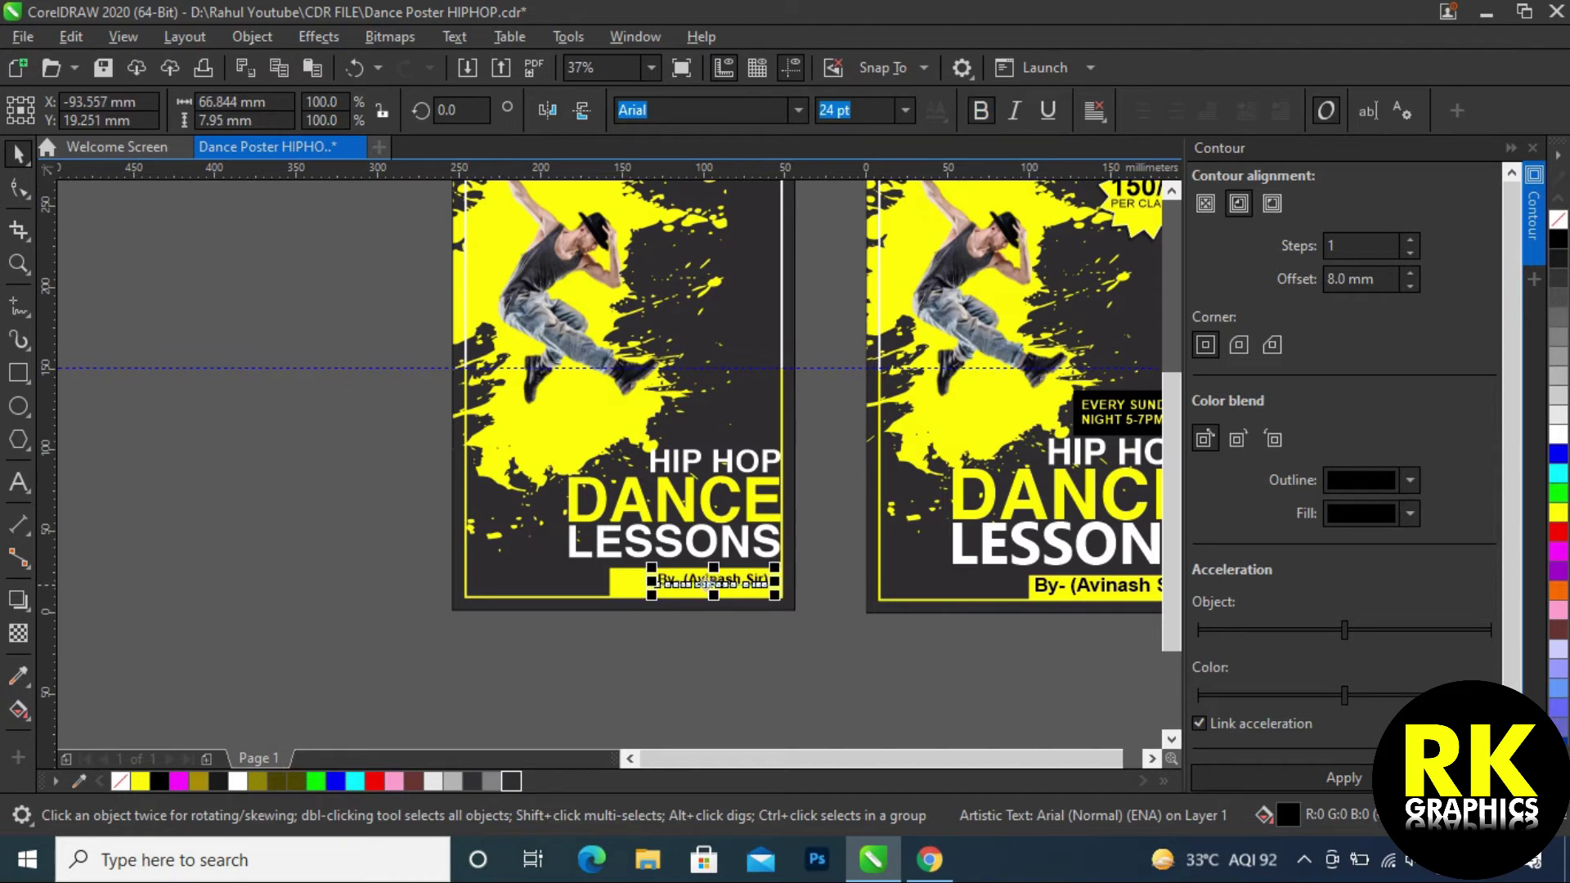
- Enlarge the credit line to about 32 pt and center it vertically on the yellow bar
scroll(706, 602, up, 2)
drag(512, 560, 366, 578)
shift+click(1007, 498)
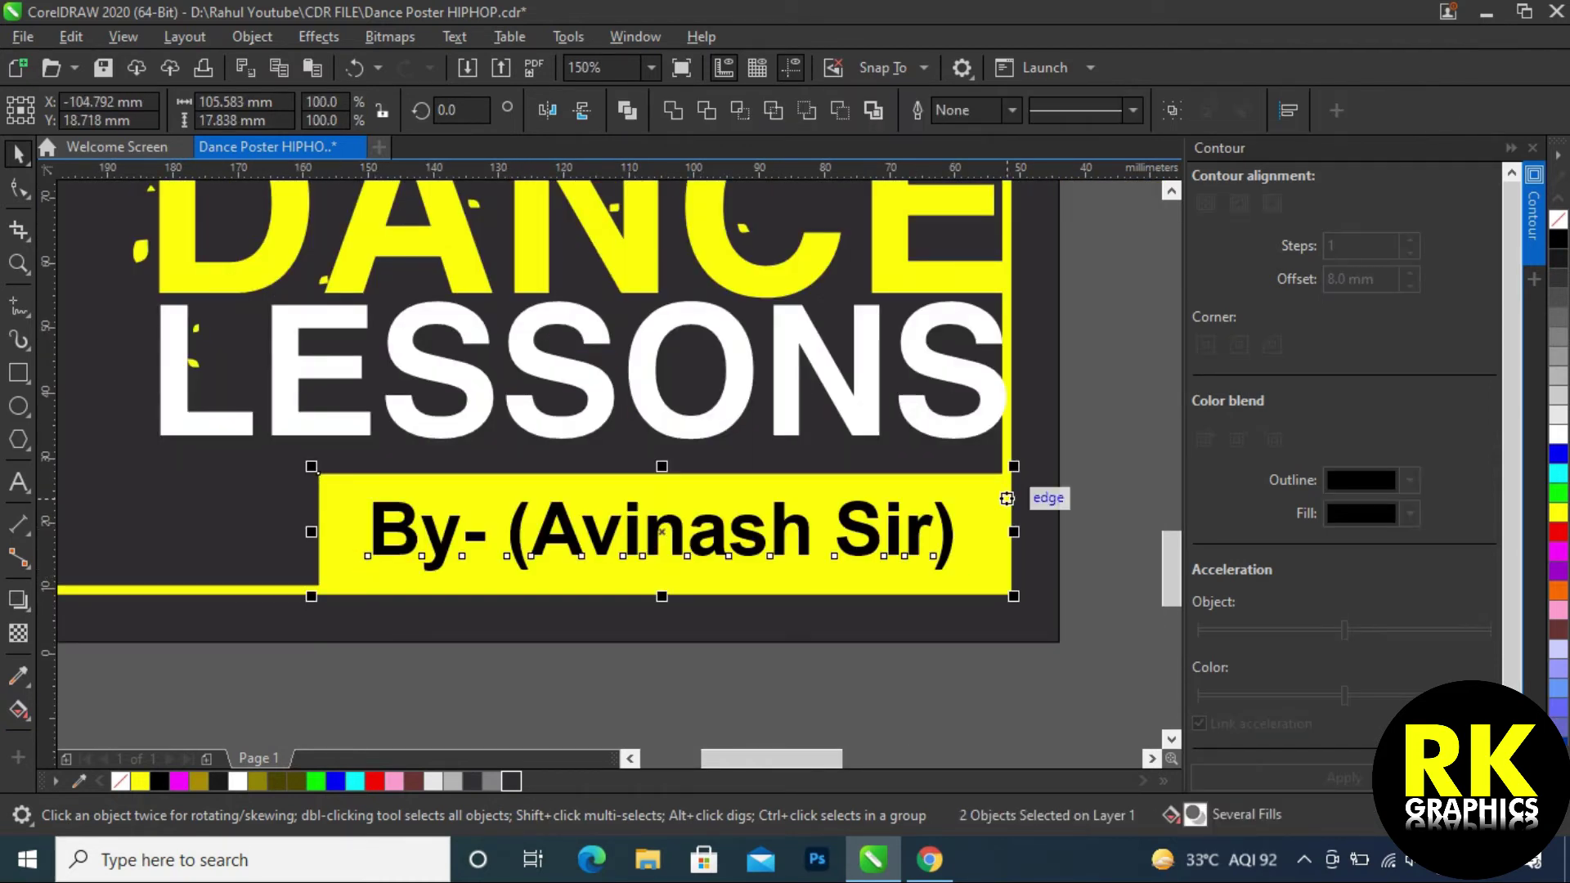
key(e)
scroll(703, 638, down, 2)
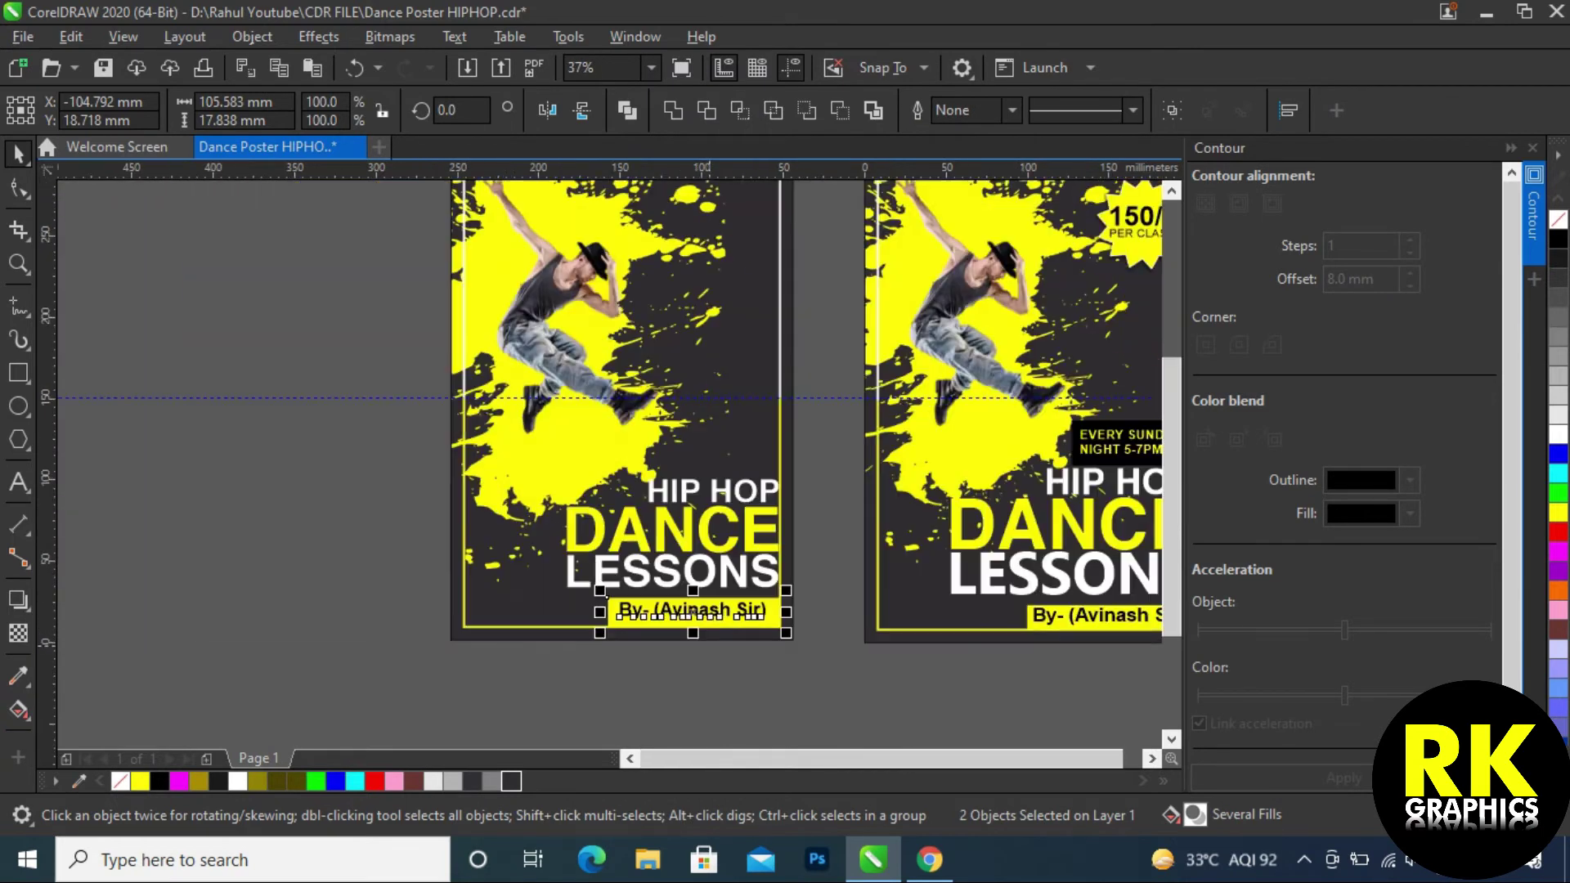
- Duplicate the credit line above HIP HOP and replace its text with EVERY SUNDAY, NIGHT and 5-7PM on three lines
drag(821, 483, 760, 582)
click(801, 621)
drag(667, 711, 668, 521)
right_click(667, 521)
double_click(669, 521)
key(ctrl+a)
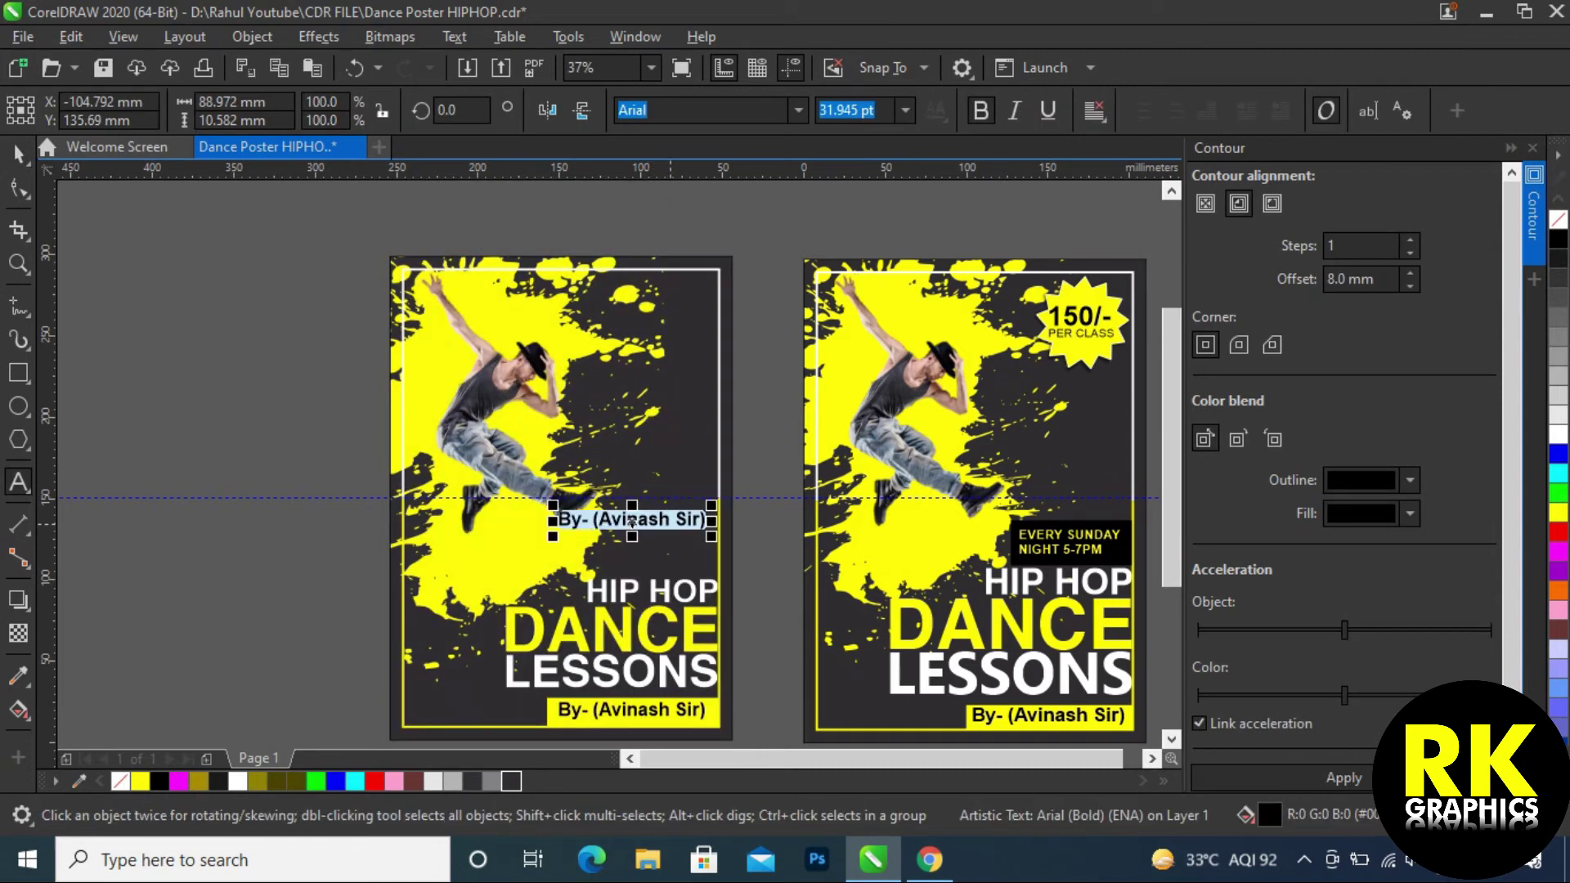
key(BackSpace)
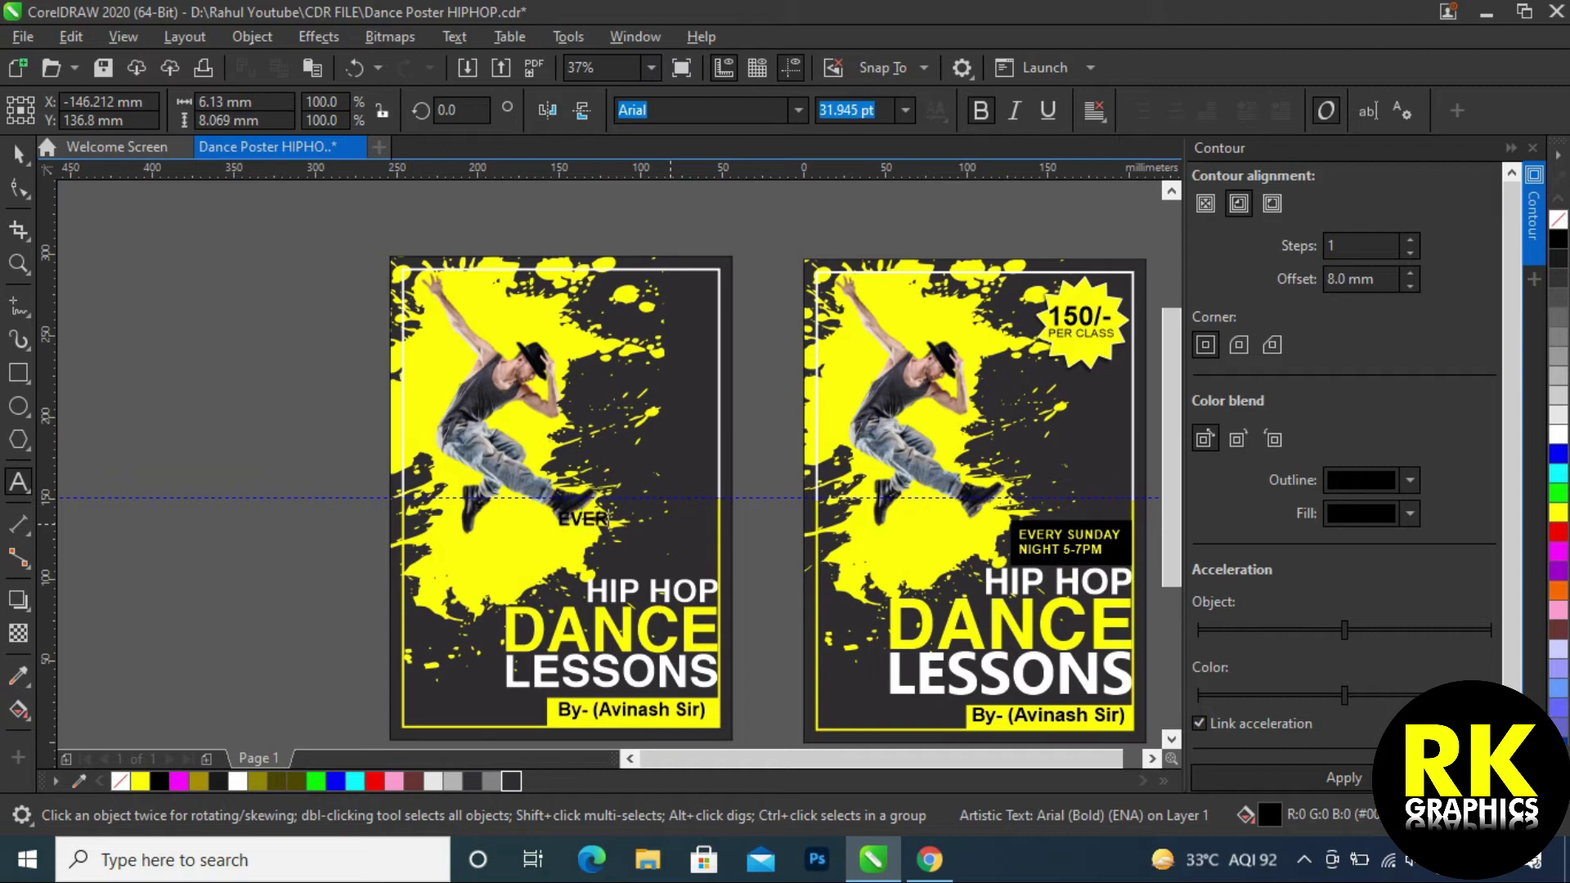
text(EVERY SUNDAY)
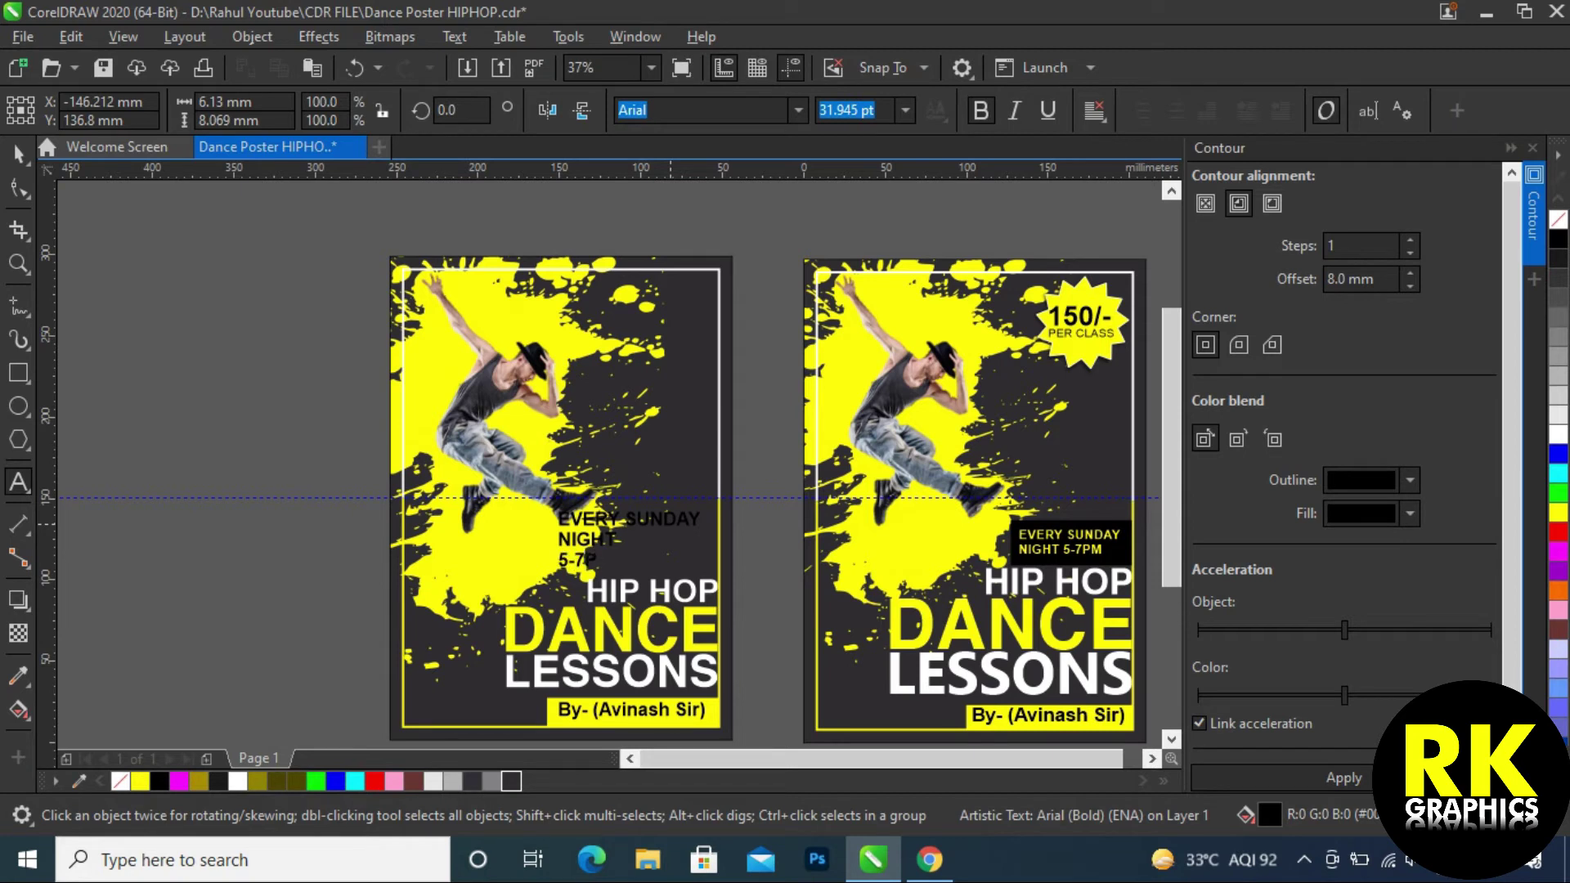
- Break EVERY SUNDAY into two lines so the schedule text runs over four lines
click(648, 545)
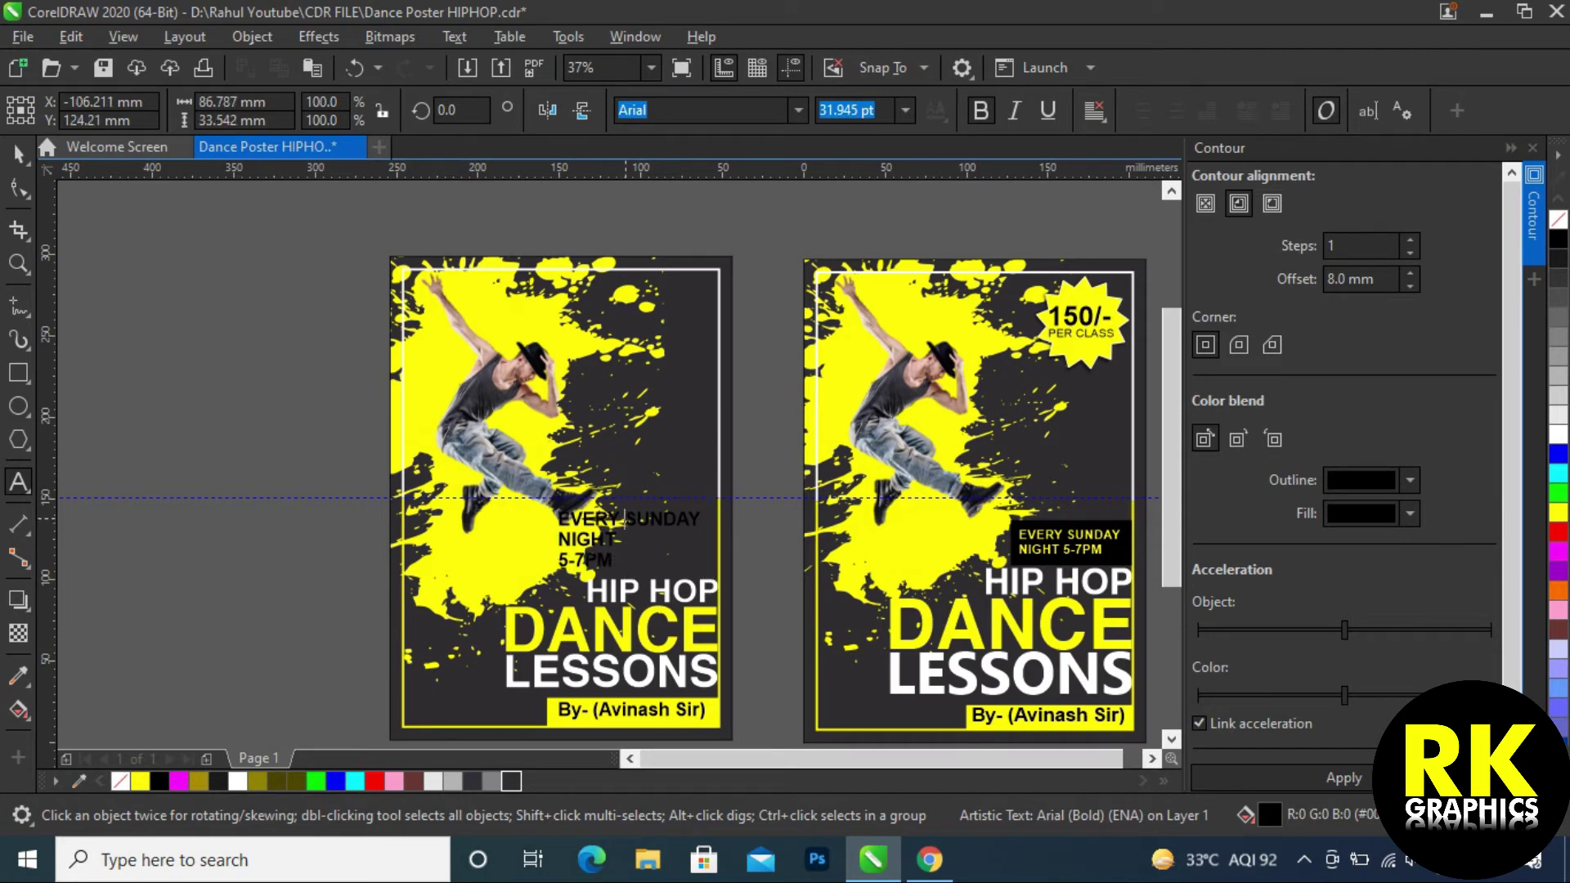
key(Left)
key(Left)
key(Left)
key(Left)
key(Left)
key(Left)
key(Return)
key(ctrl+space)
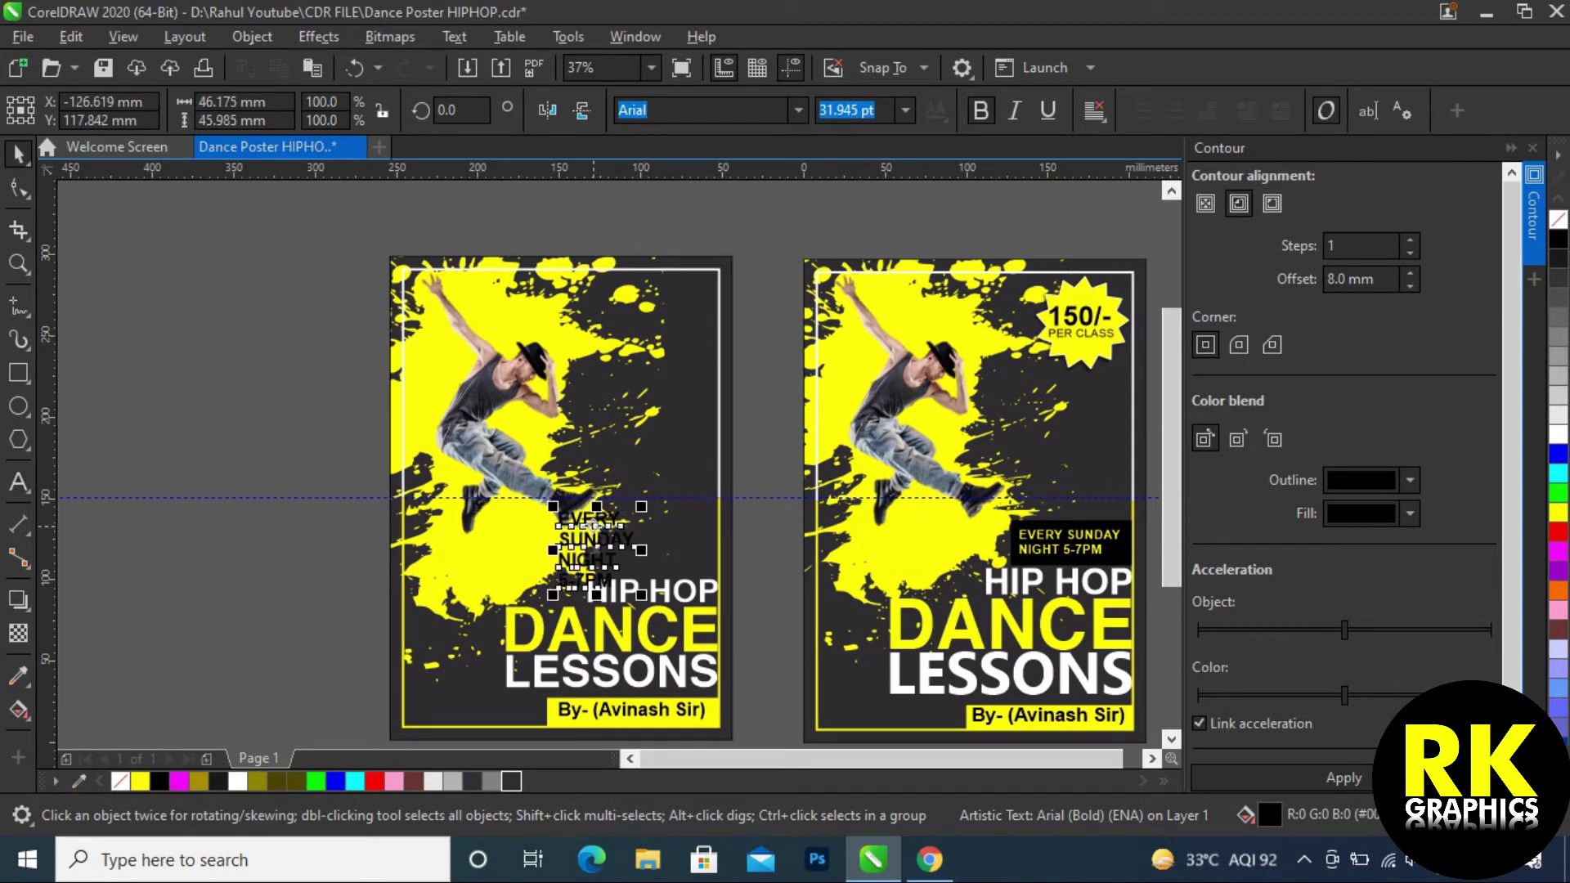
- Move the schedule text above HIP HOP beside the right border and center its lines
drag(594, 547, 710, 535)
scroll(710, 535, up, 3)
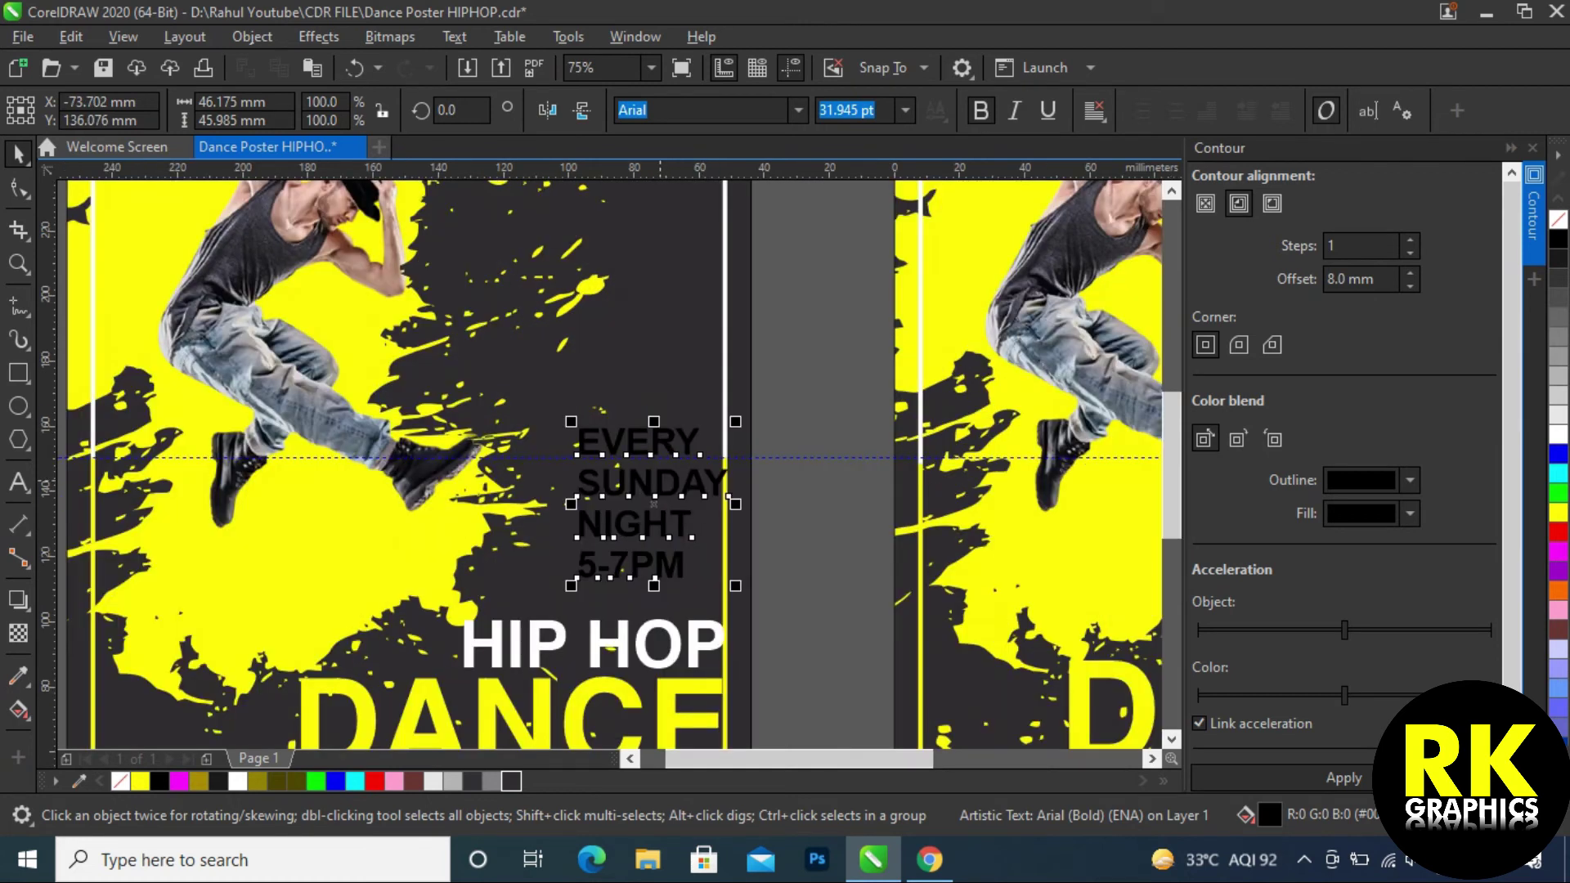
key(ctrl+e)
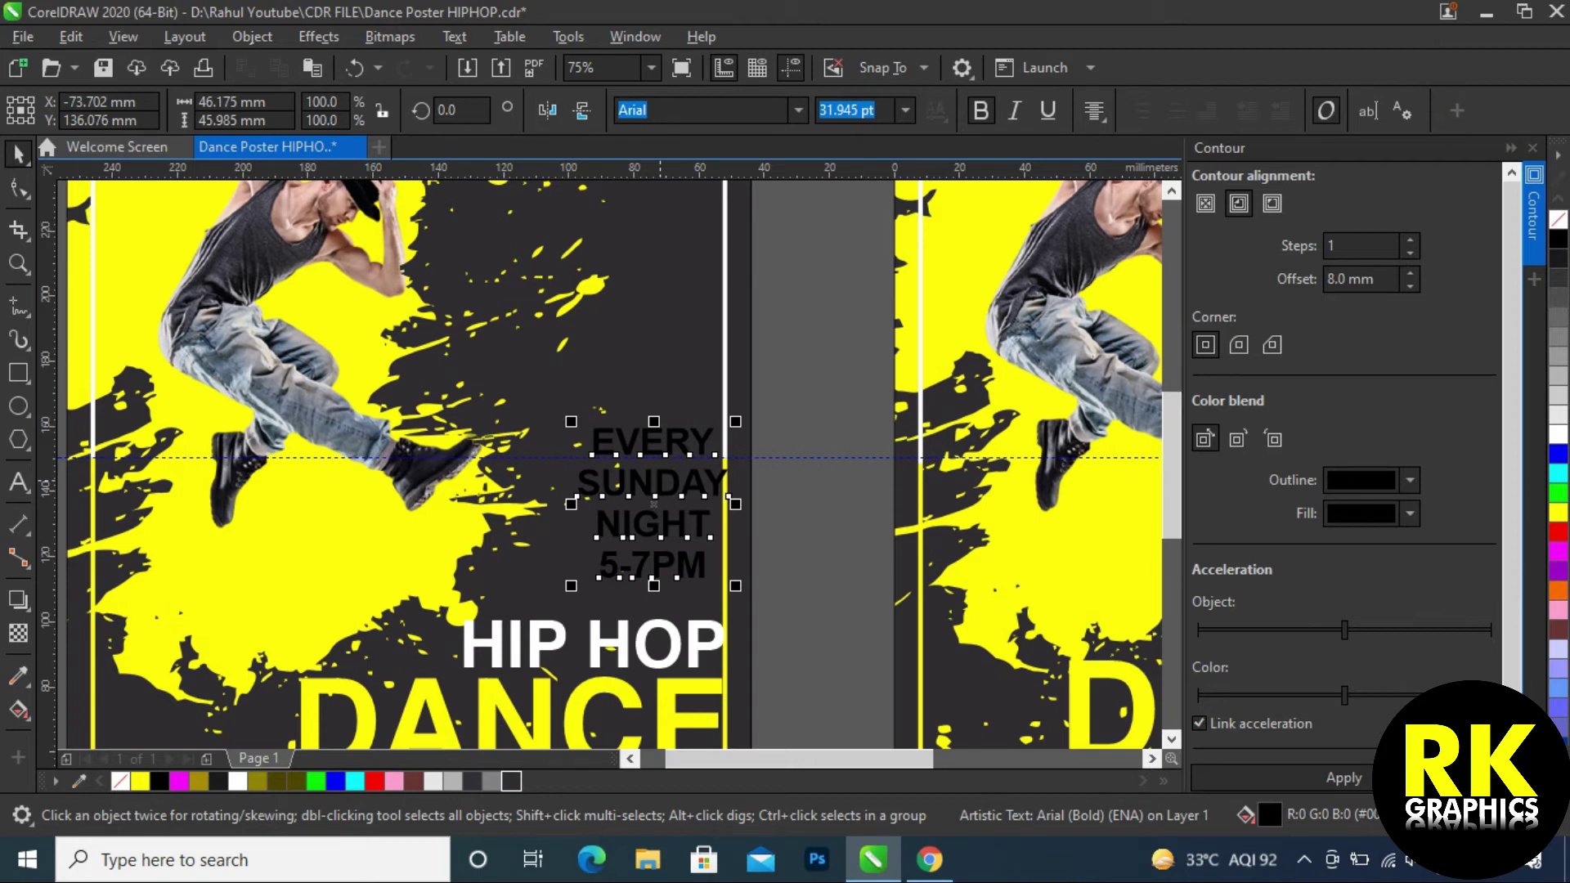
- Enlarge the schedule text to about 43 pt and align its right edge with the border
mouse_move(623, 440)
mouse_down()
mouse_move(739, 531)
mouse_move(610, 441)
mouse_up()
shift+click(783, 419)
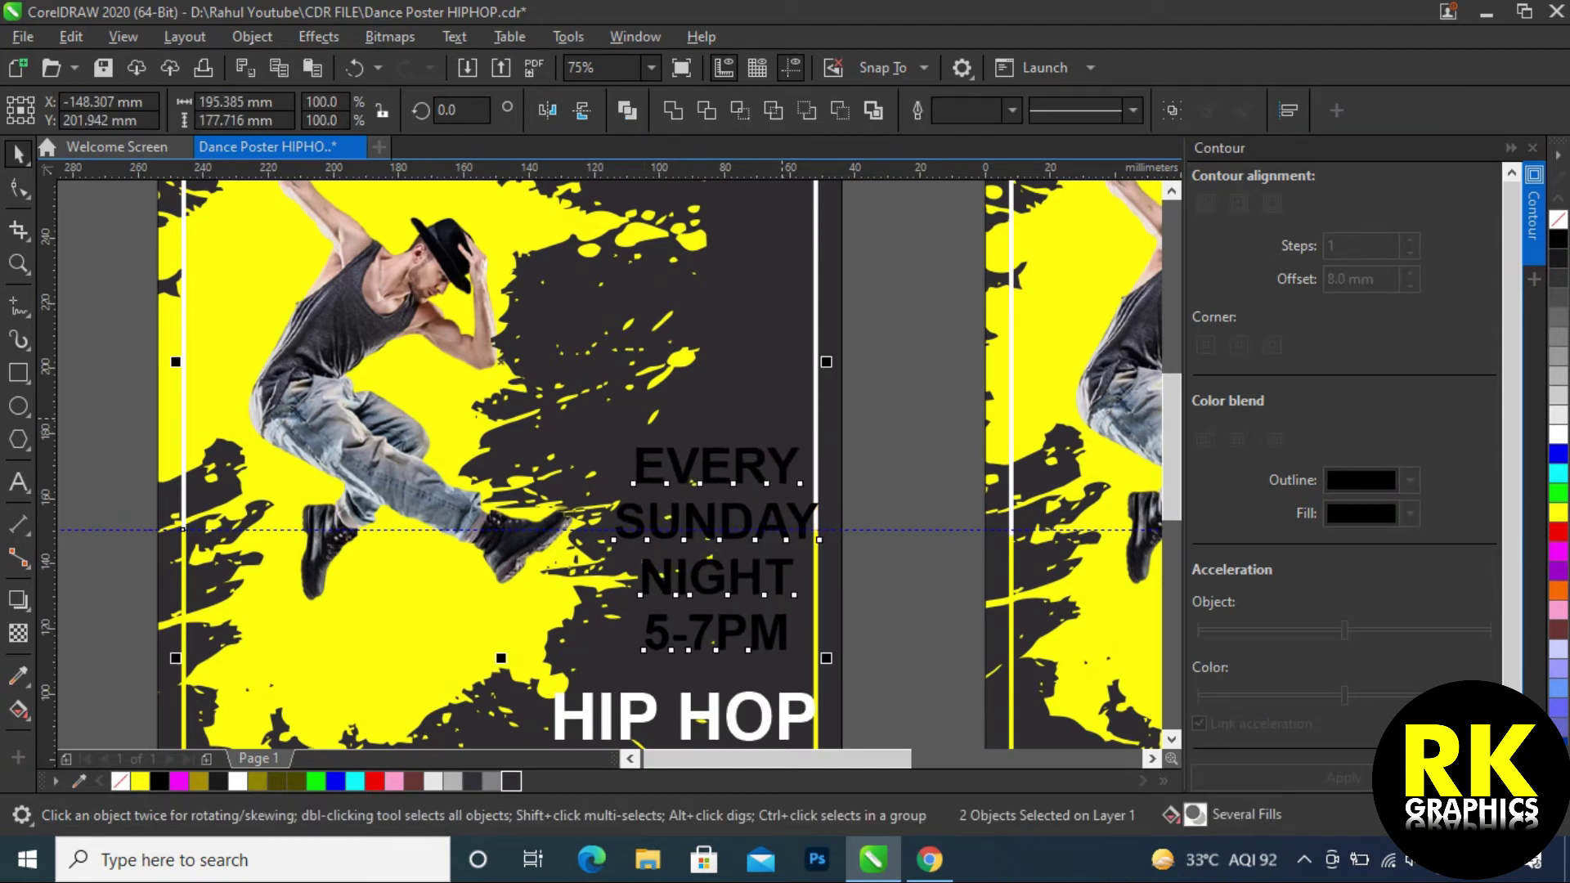
key(r)
click(868, 531)
drag(868, 531, 906, 505)
click(907, 503)
key(Delete)
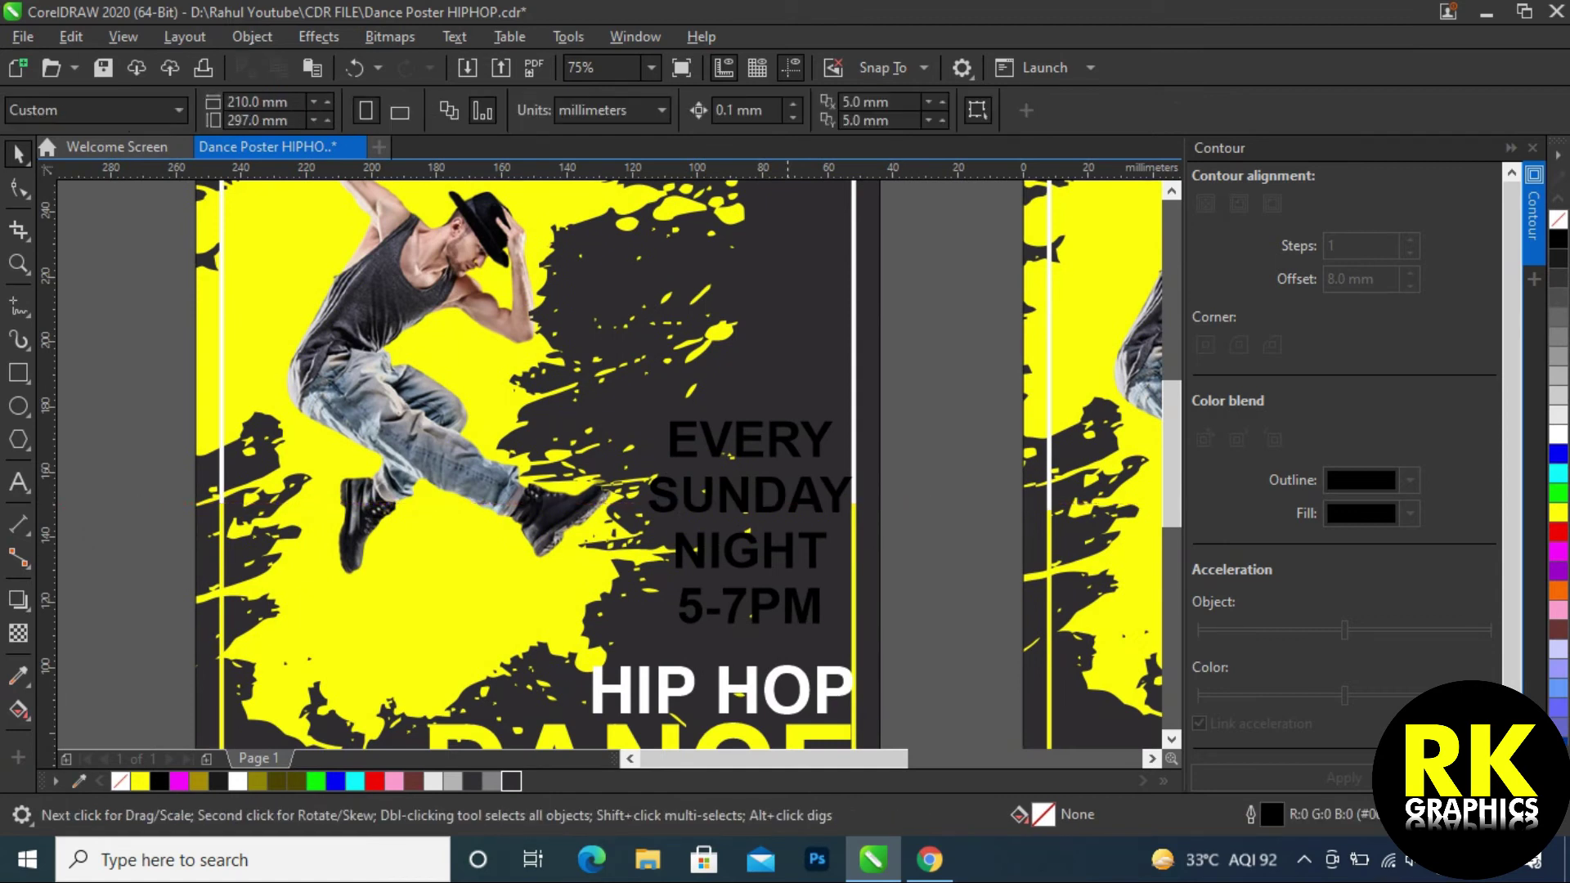
- Right-align the four schedule lines and fill the text white
double_click(782, 603)
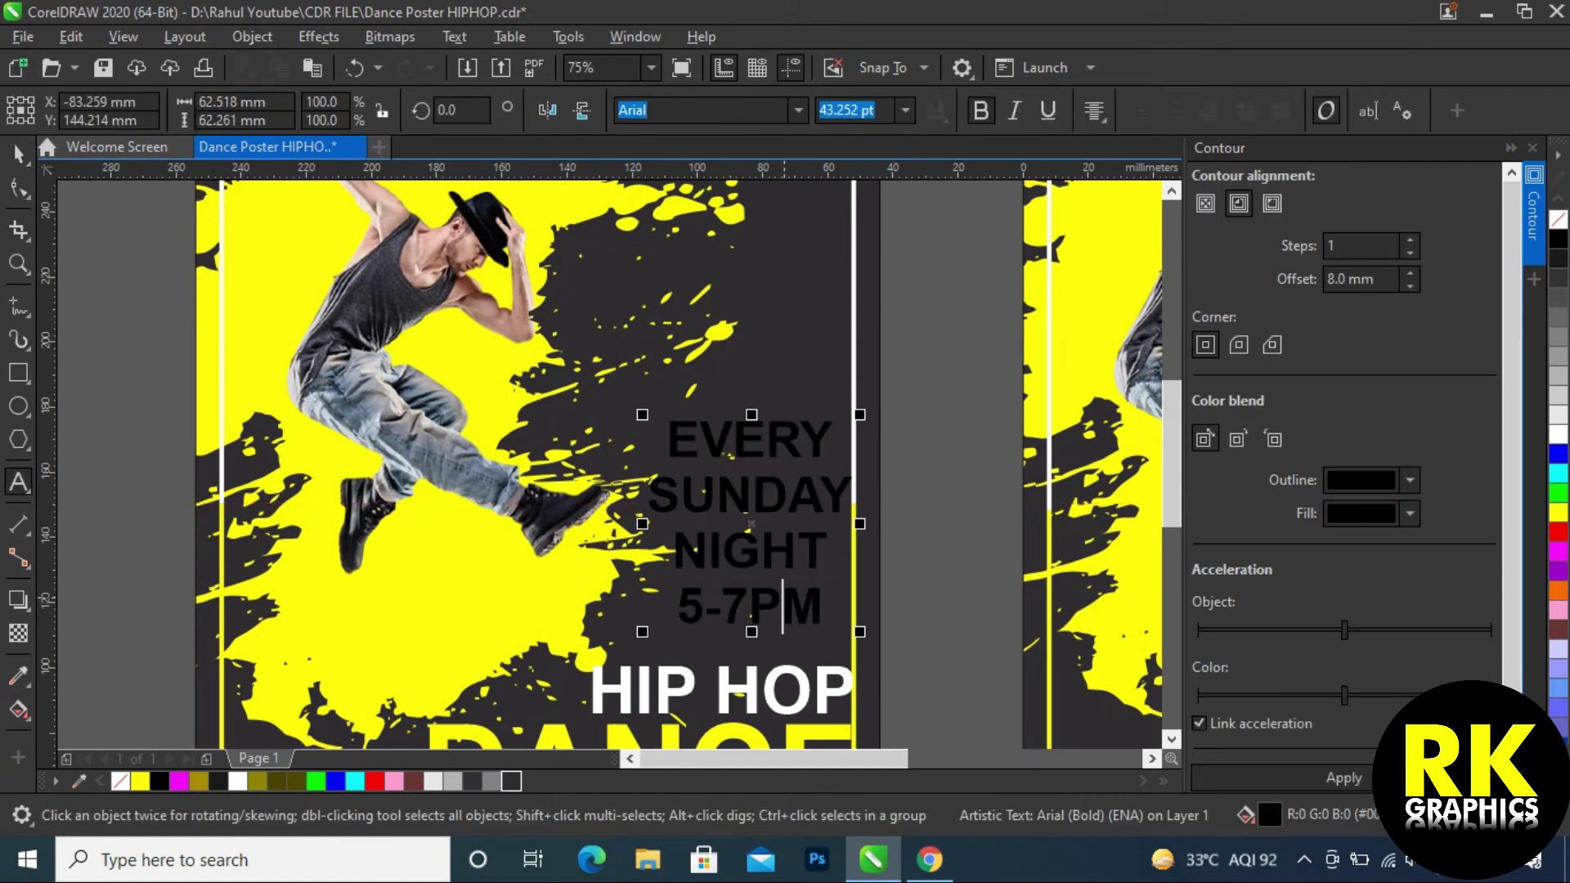
key(ctrl+l)
key(ctrl+space)
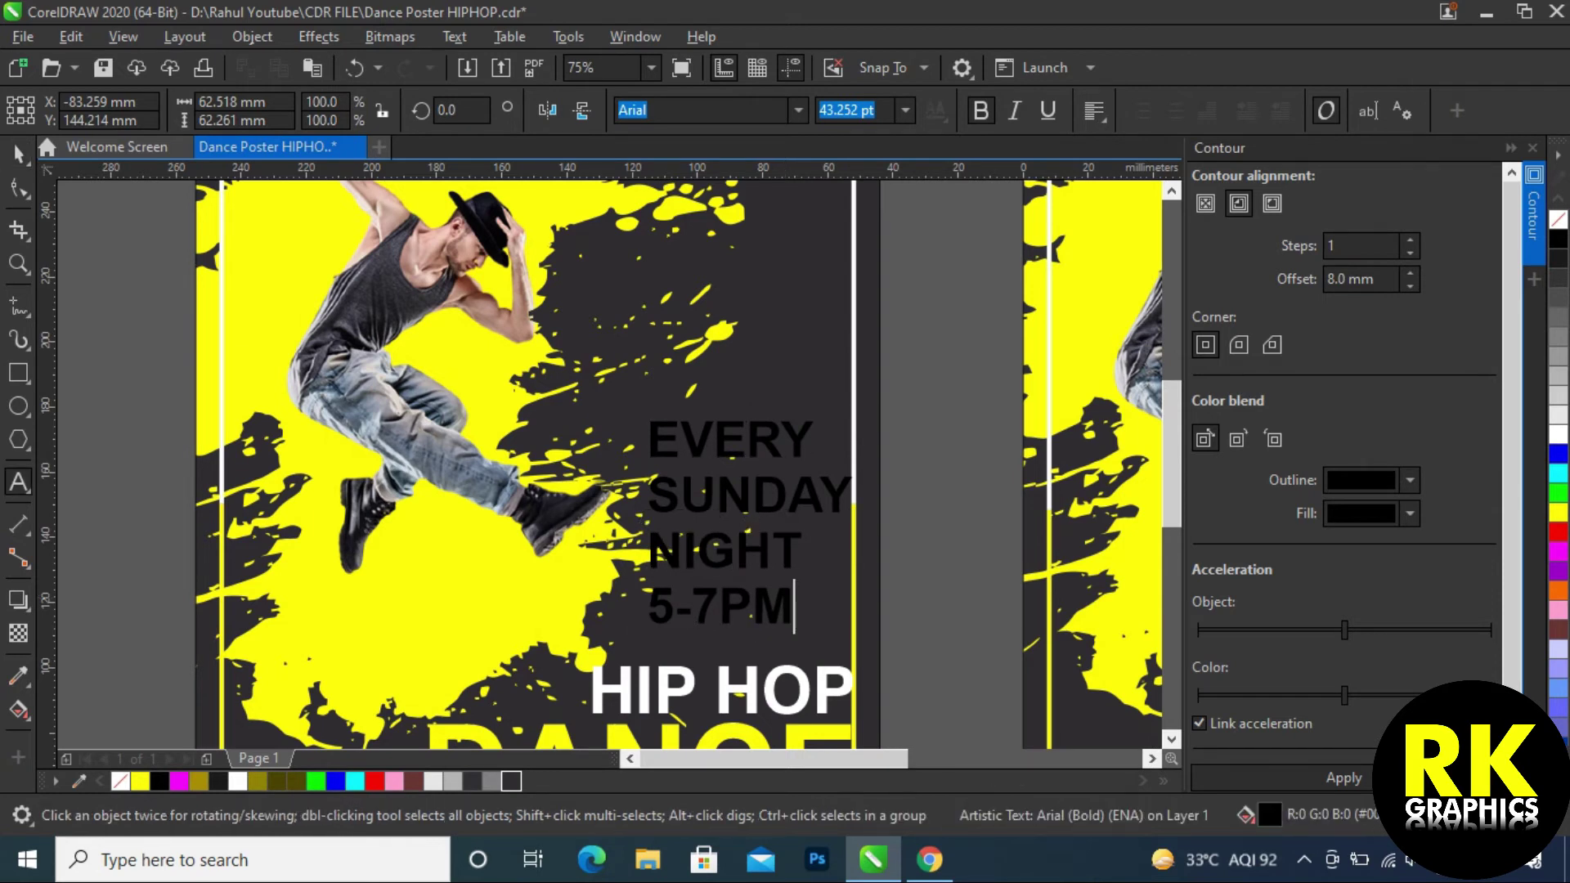
key(ctrl+r)
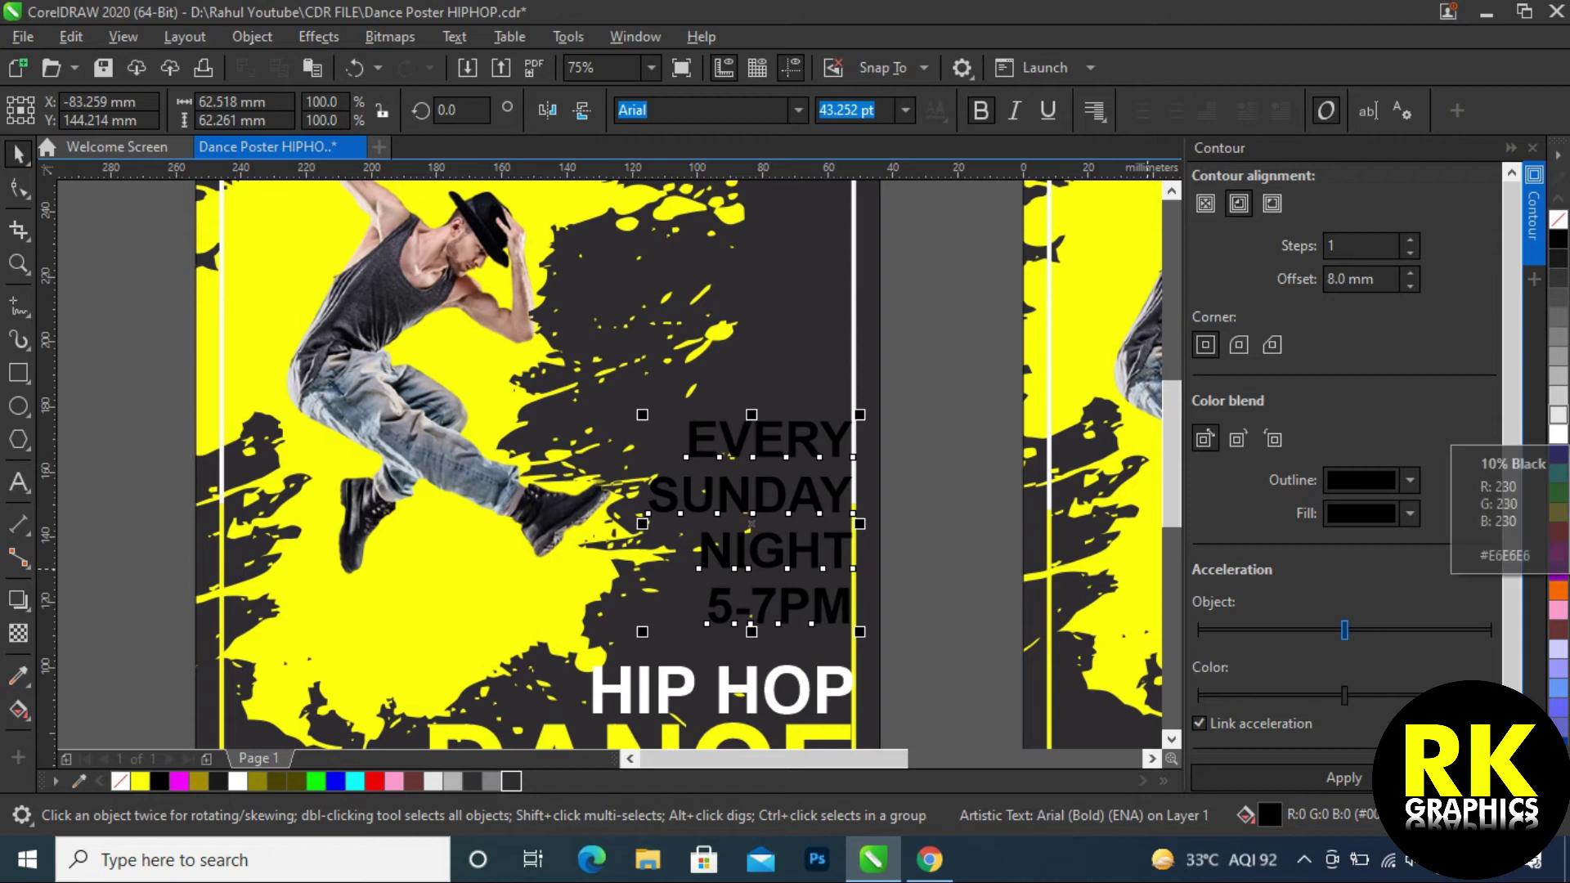
click(1559, 415)
click(1559, 434)
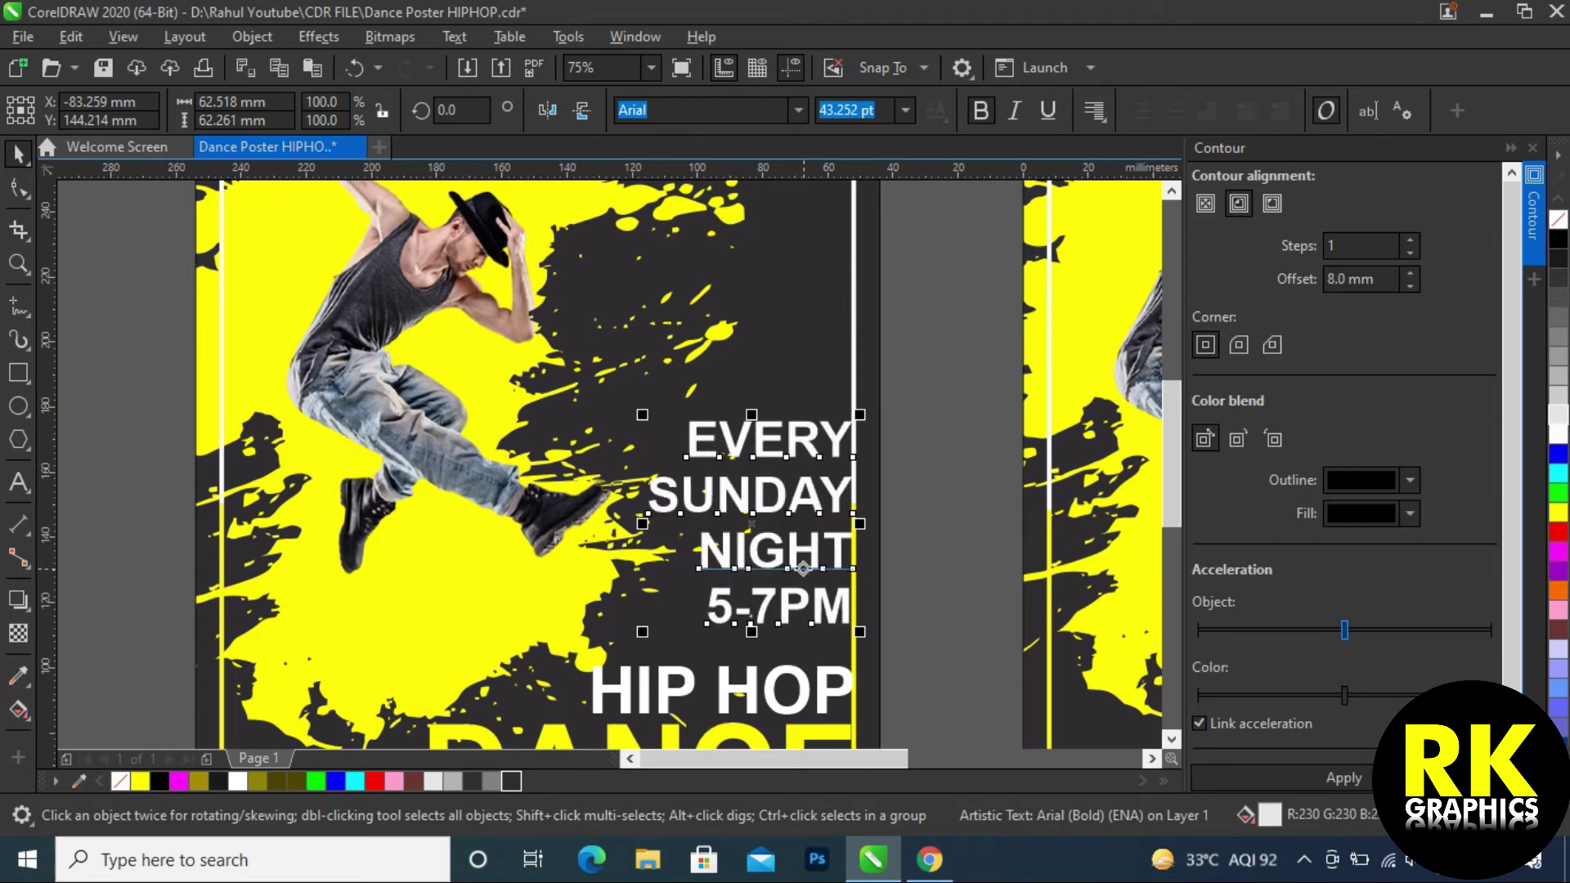
- Color the word SUNDAY yellow and position the schedule text with a slightly larger gap above HIP HOP
drag(794, 550, 792, 571)
double_click(785, 517)
drag(853, 517, 650, 518)
click(1559, 513)
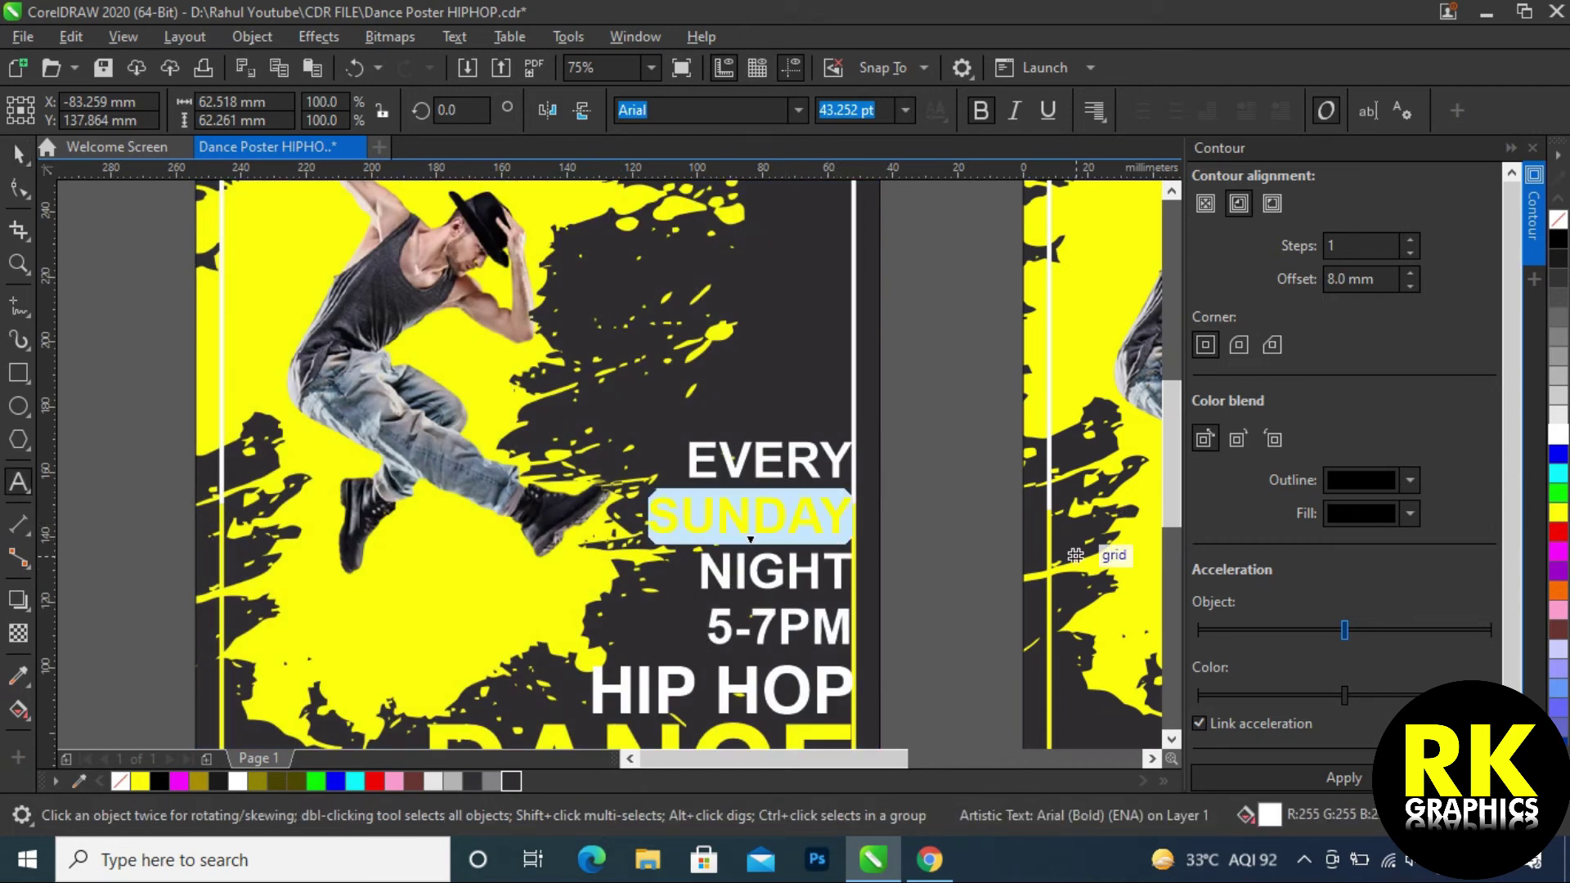
key(ctrl+space)
drag(855, 589, 853, 563)
- Draw a polygon about 63.5 mm across outside the poster's upper-left corner and give it 13 sides
scroll(767, 646, down, 5)
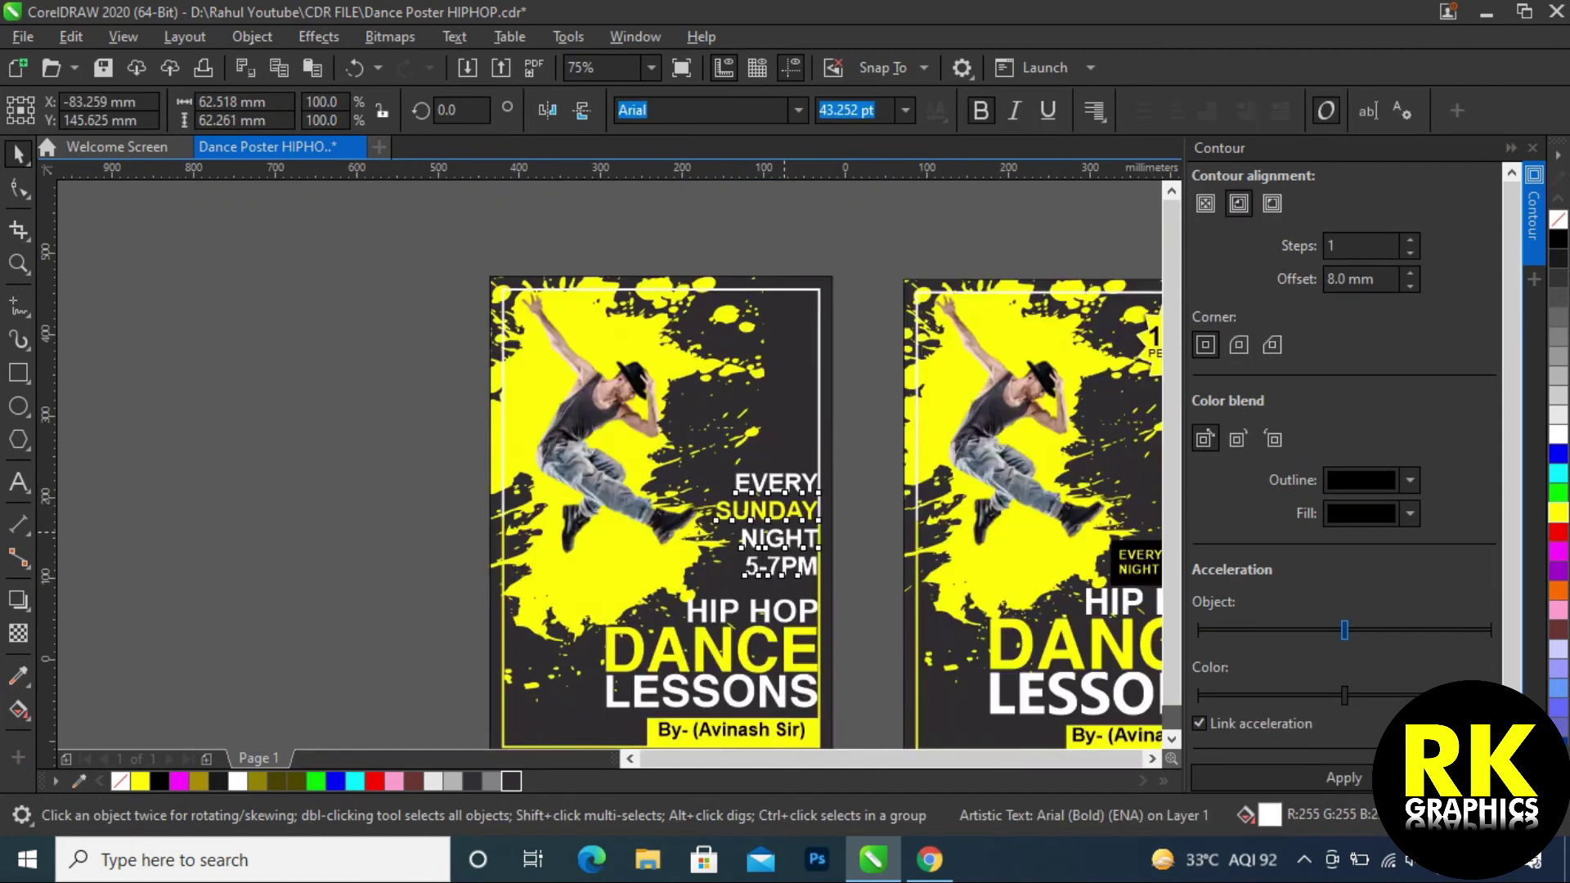
scroll(762, 528, up, 3)
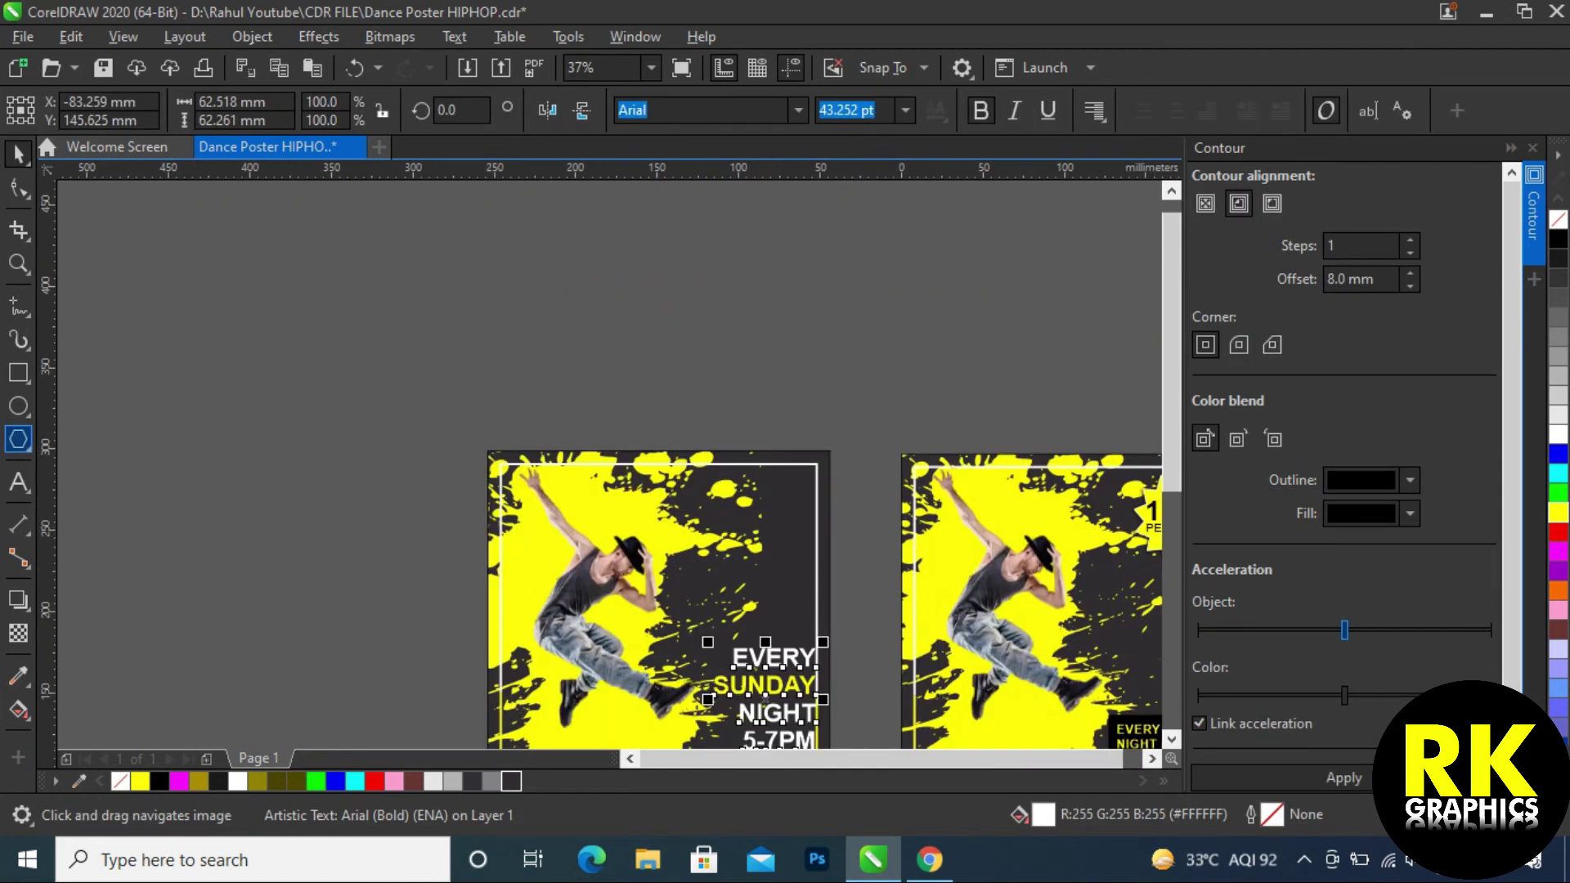
drag(285, 376, 389, 469)
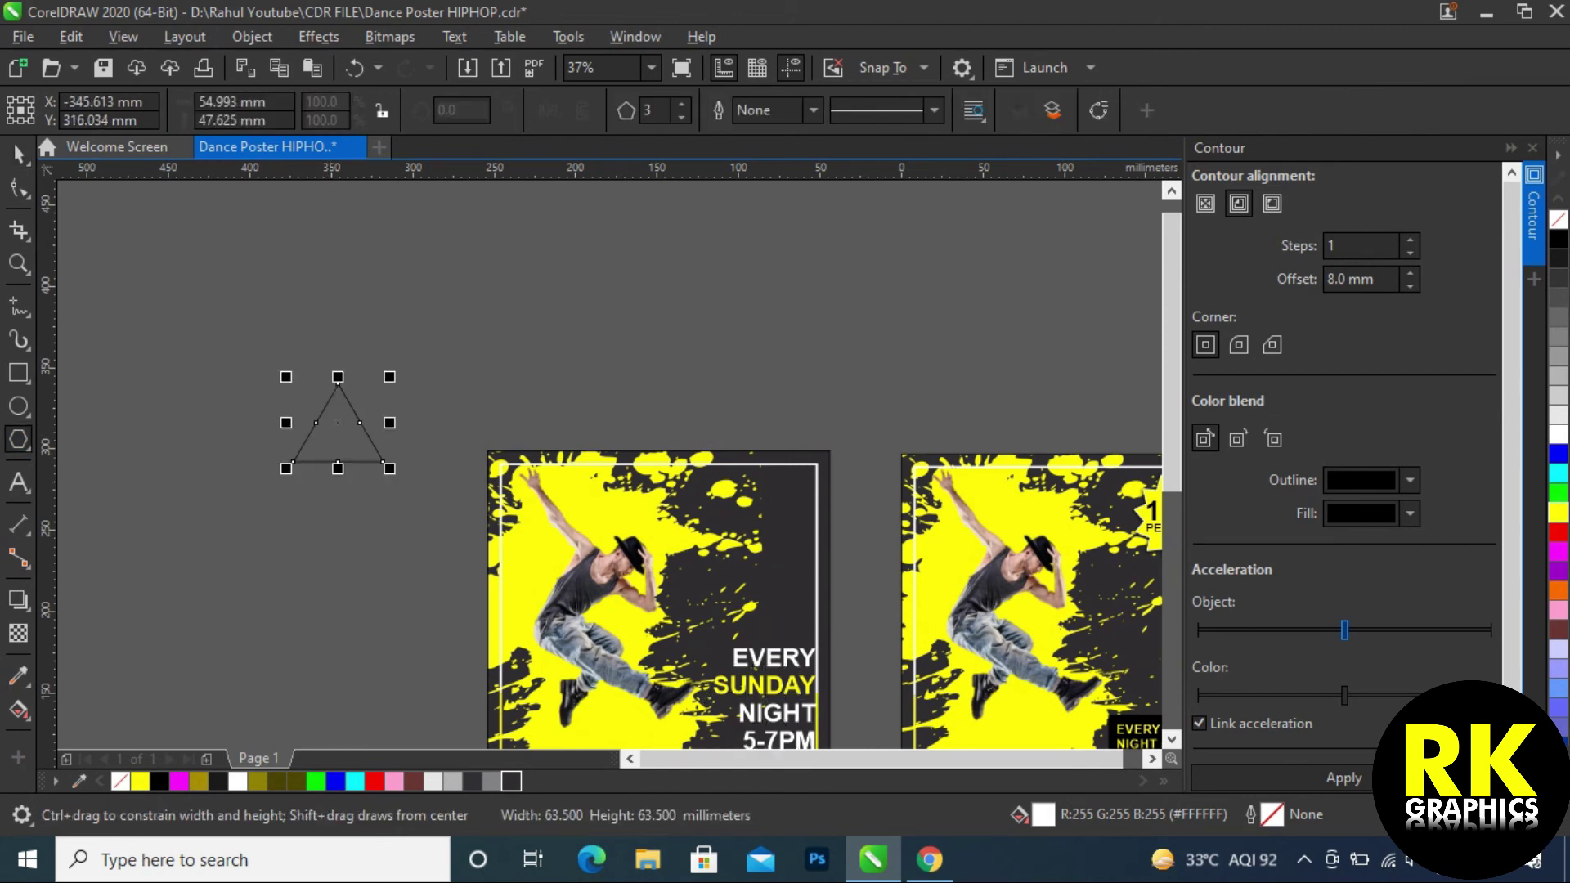
text(13)
key(Return)
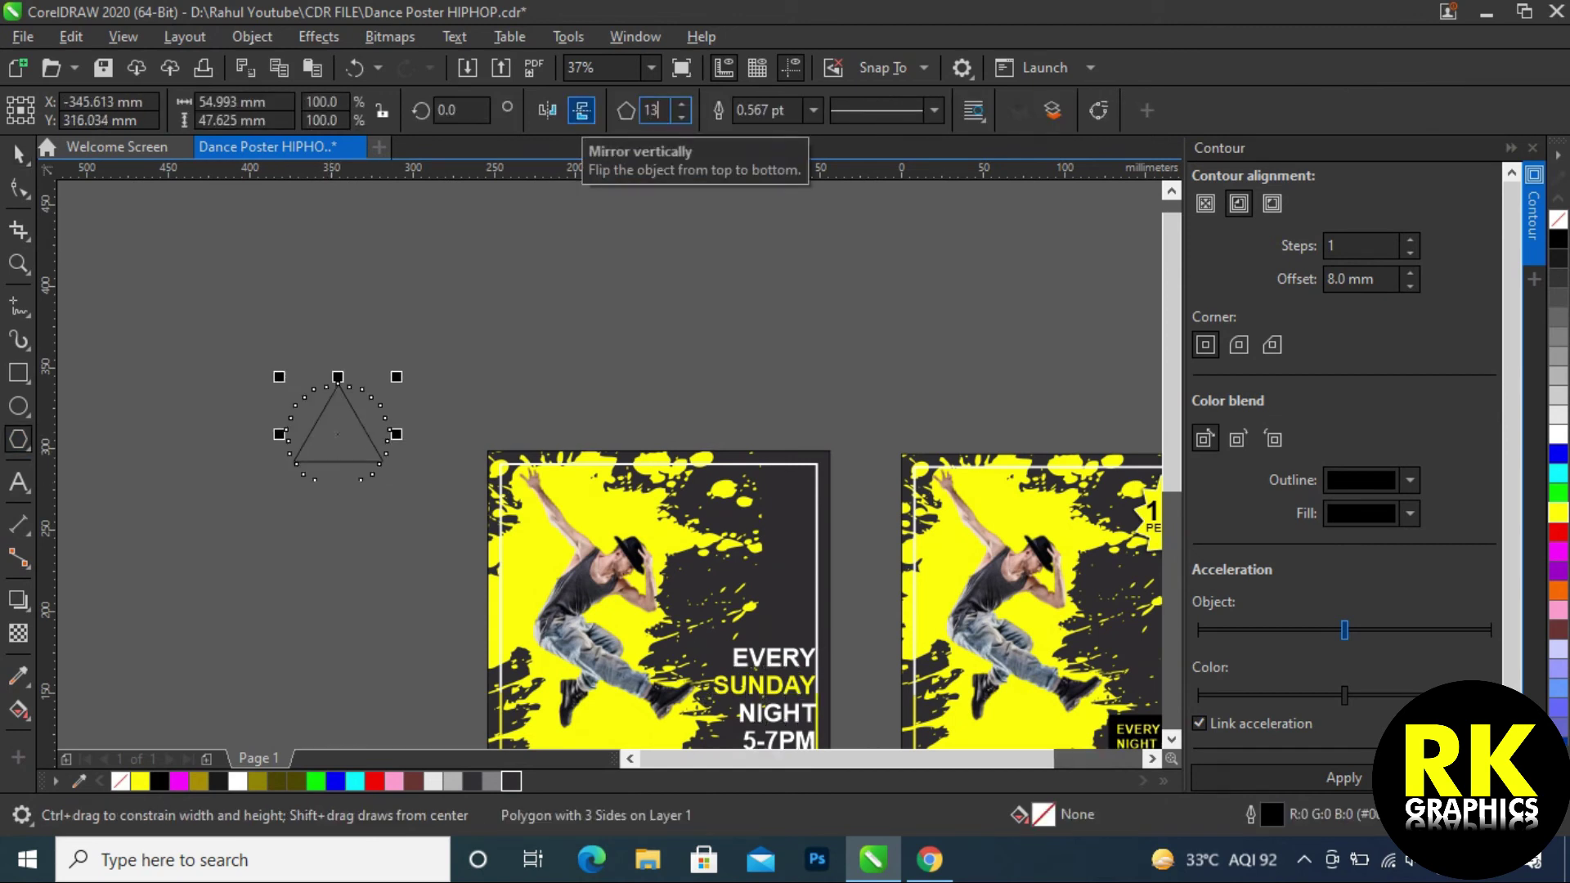
- Pull one of the polygon's nodes inward to turn it into a 13-pointed starburst
key(F10)
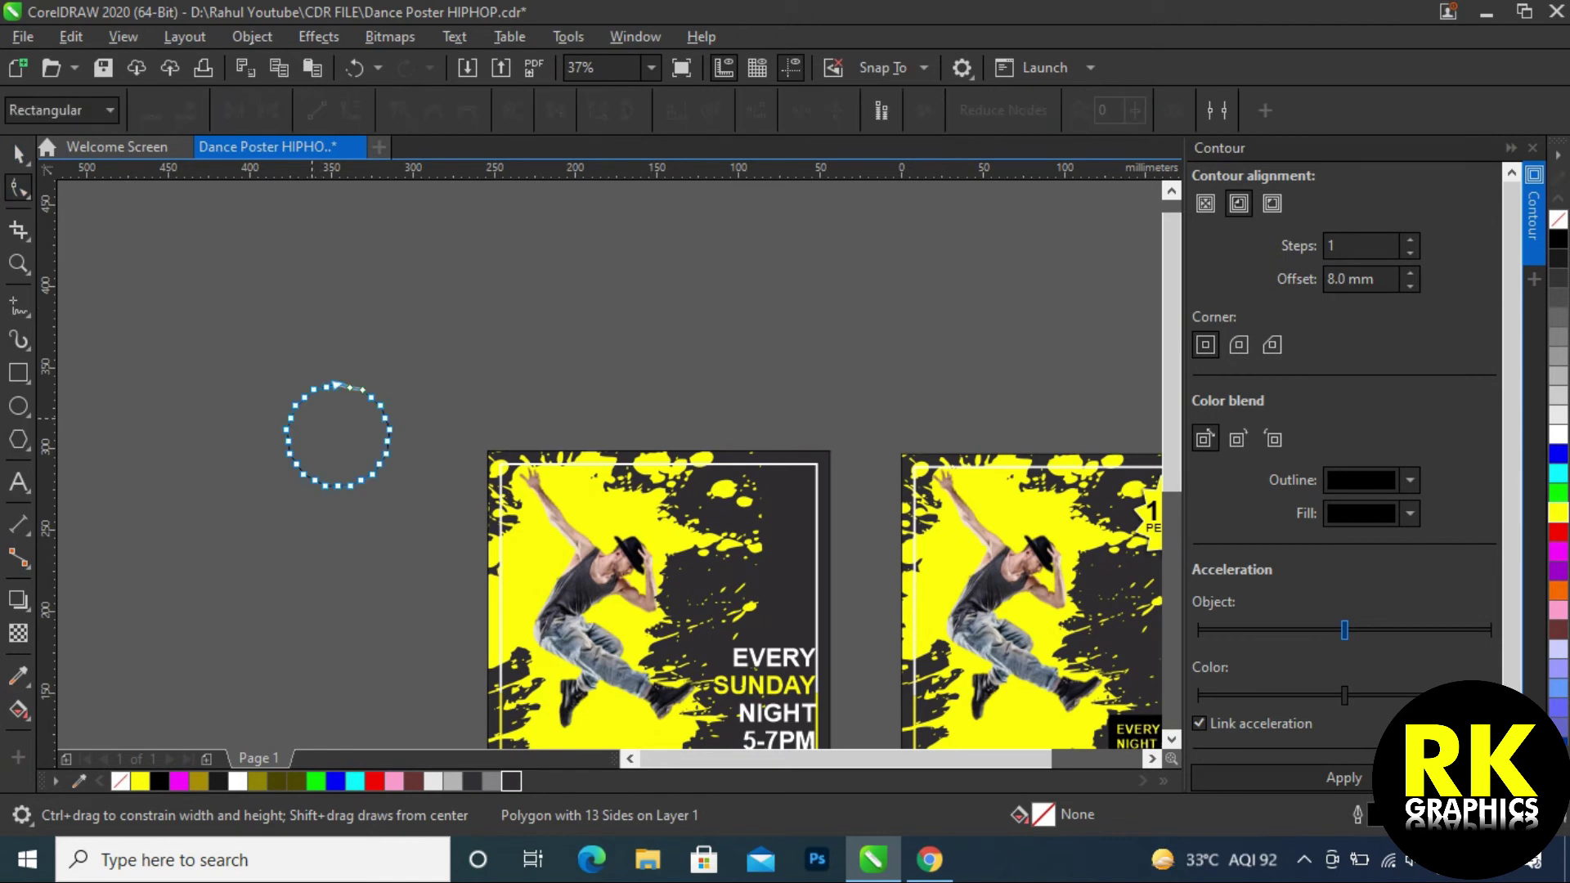
key(shift+F2)
drag(310, 383, 331, 414)
key(space)
- Fill the starburst yellow and remove its outline
scroll(330, 414, down, 2)
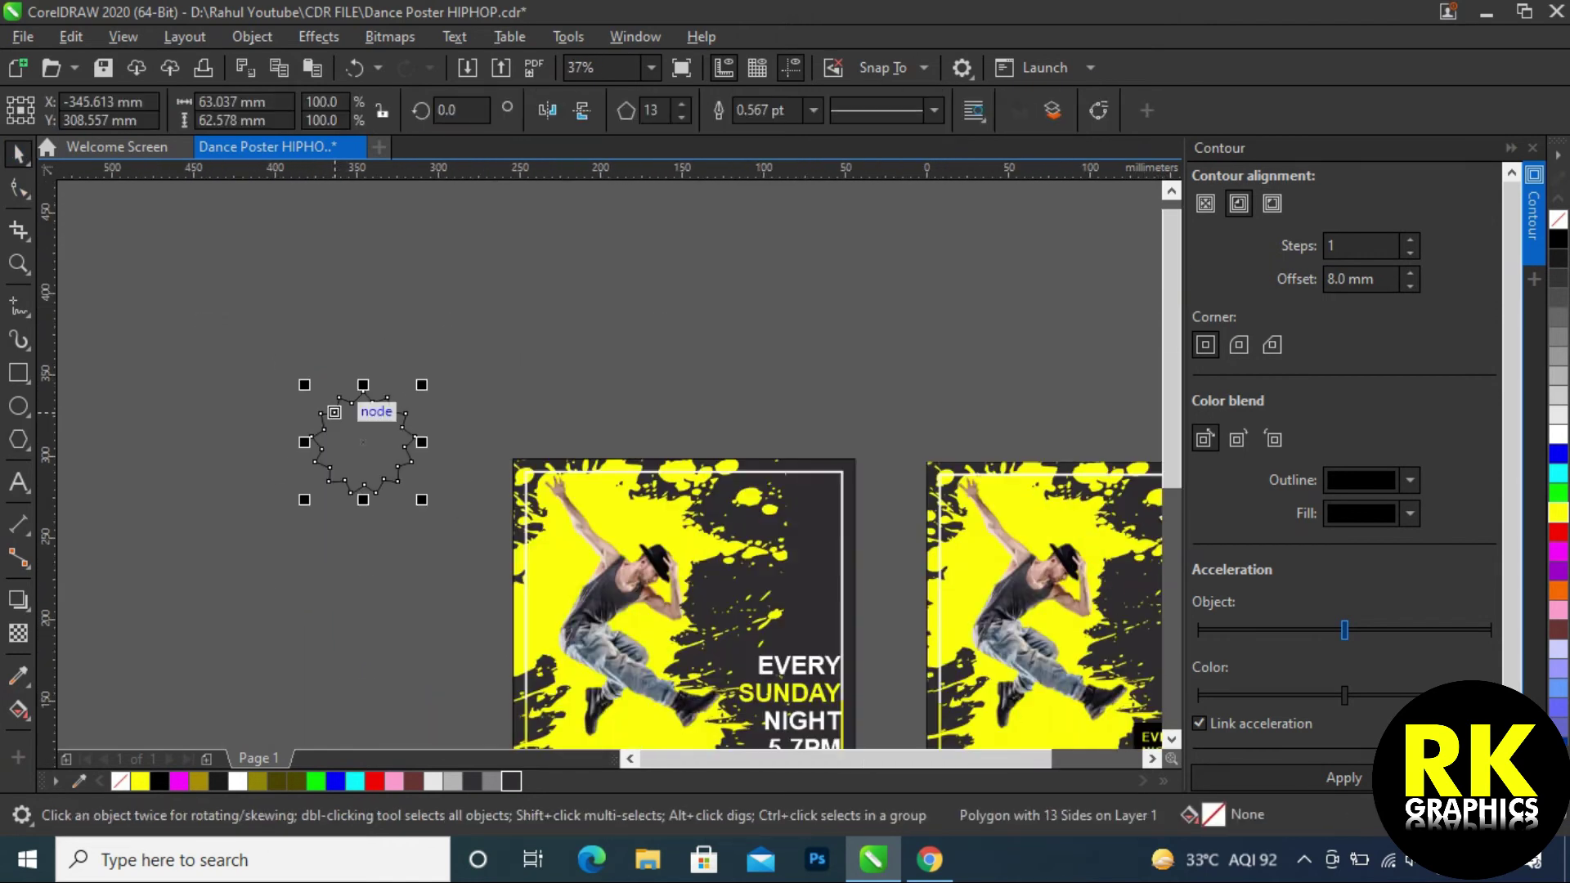
click(1559, 513)
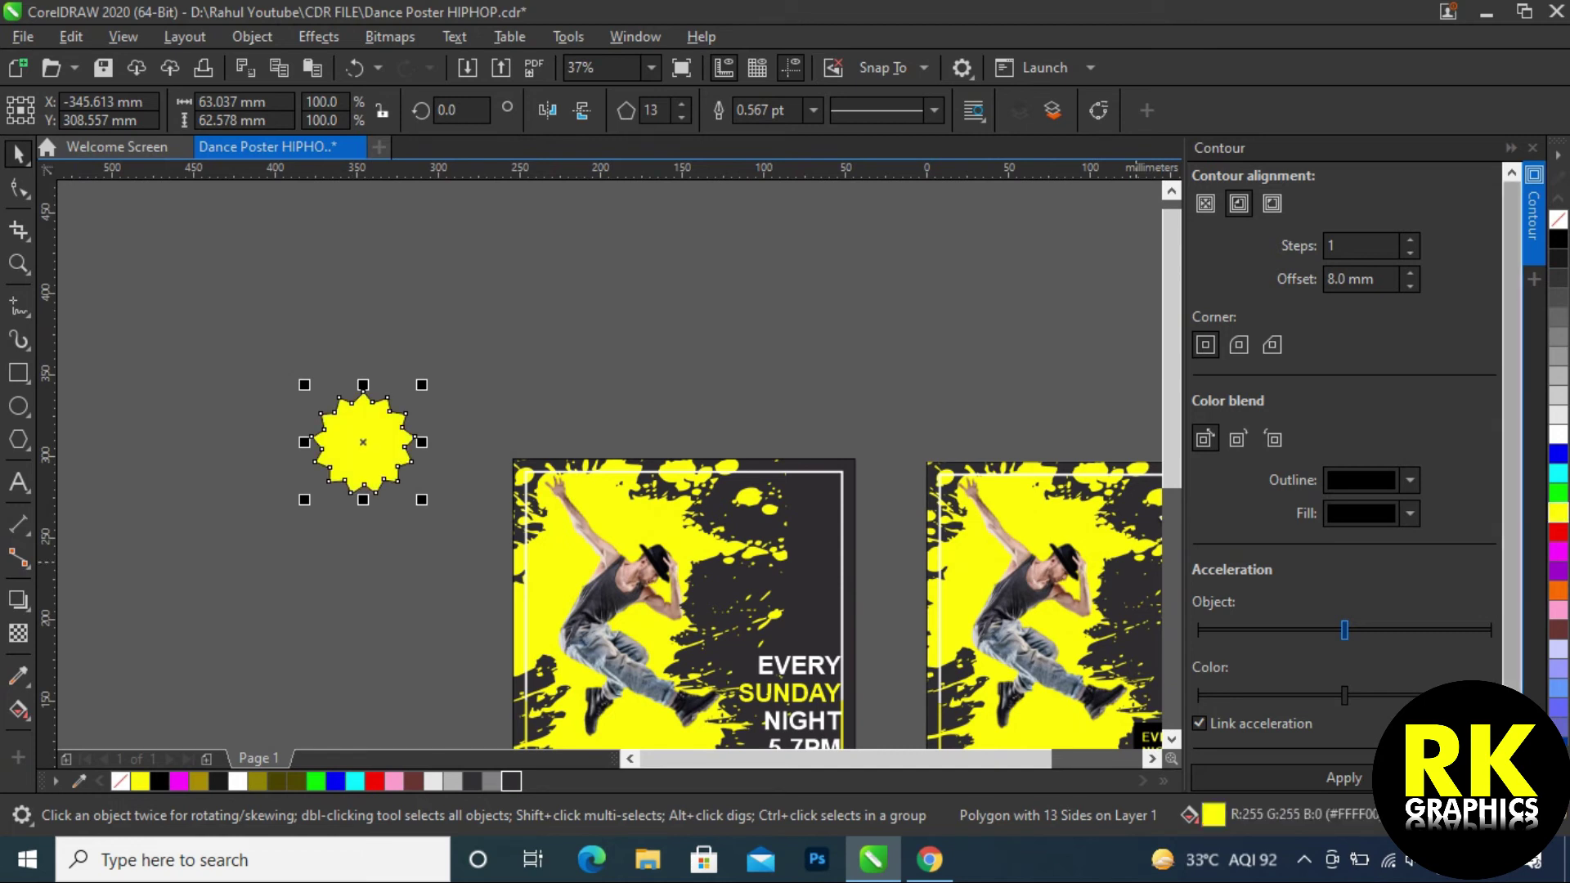
right_click(1559, 220)
drag(736, 458, 680, 352)
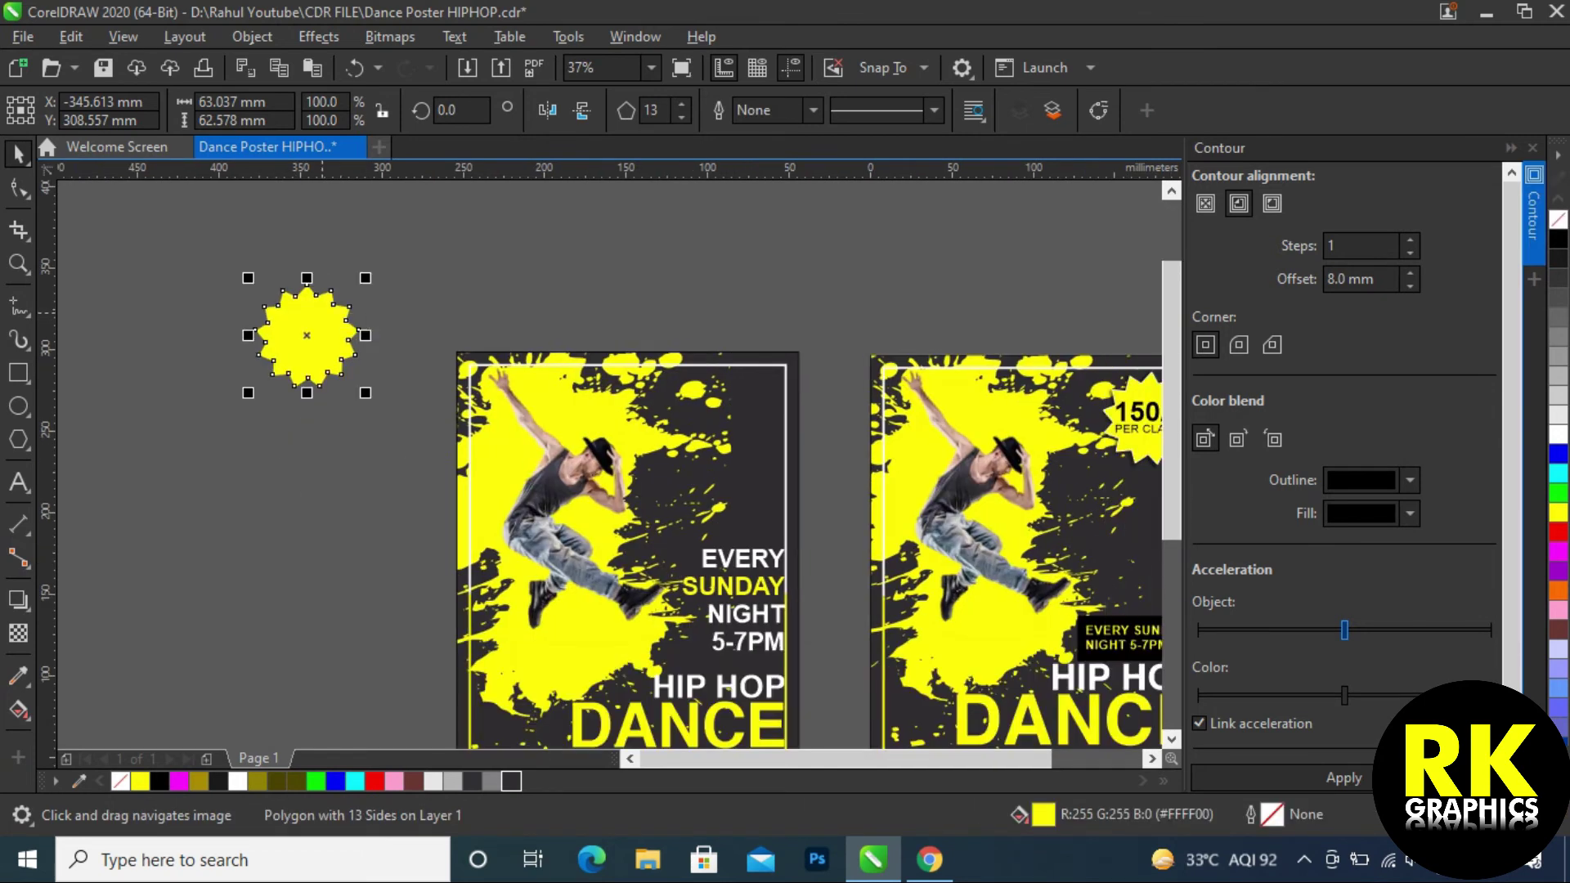
- Move the starburst into the poster's upper-right corner and align it with the top and right edges of the white border
drag(308, 336, 727, 446)
scroll(740, 484, up, 1)
shift+click(754, 279)
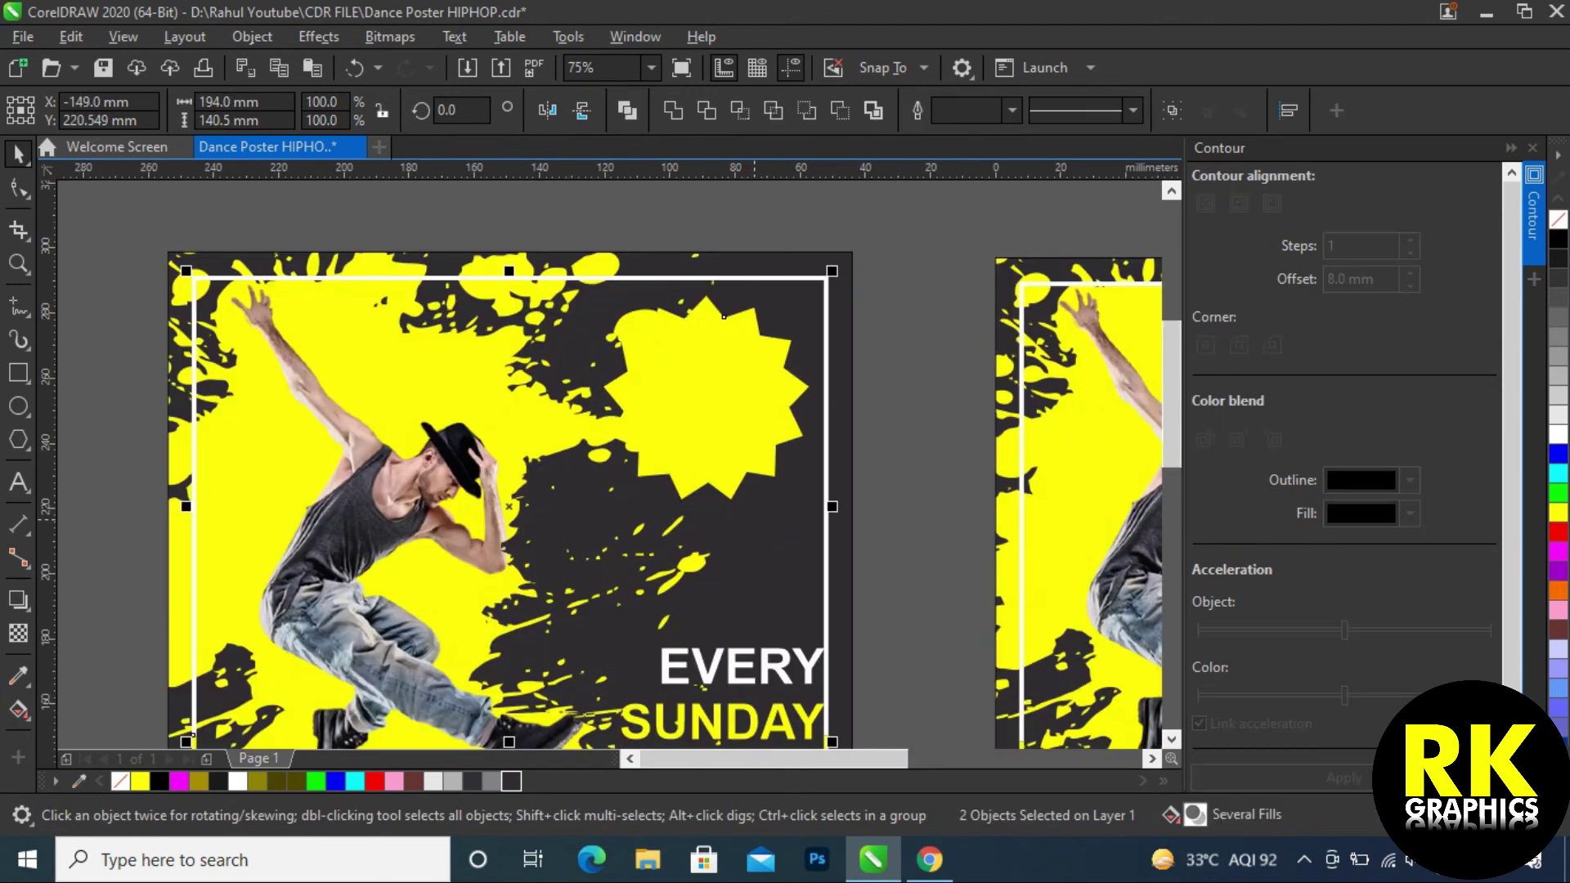
key(t)
key(r)
click(783, 231)
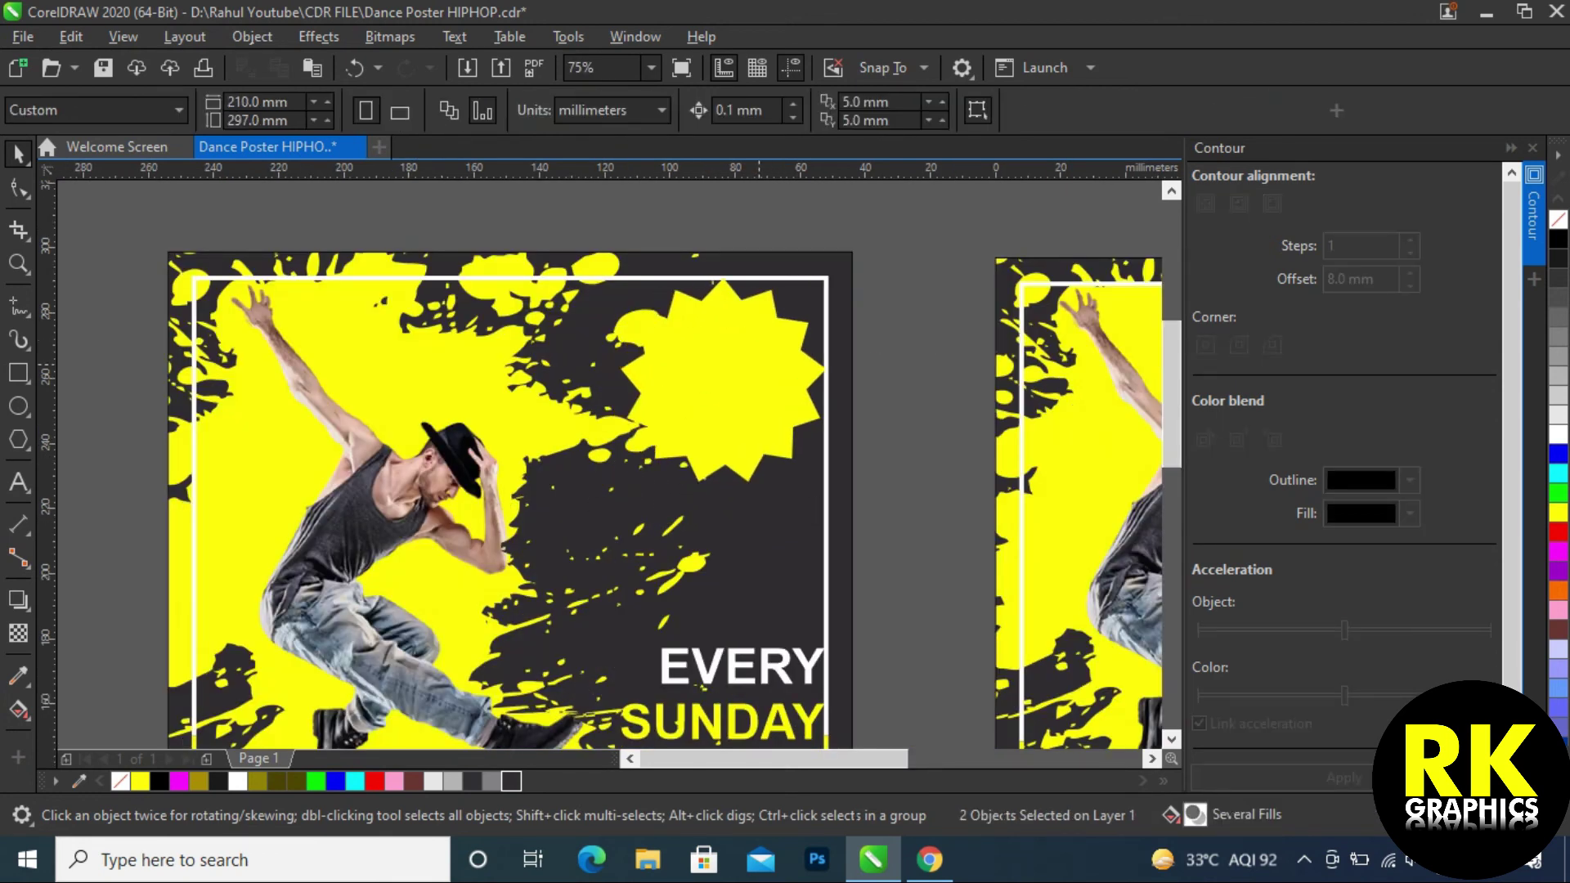
- Add a straight downward drop shadow to the starburst with opacity 59 and feathering 12
click(748, 353)
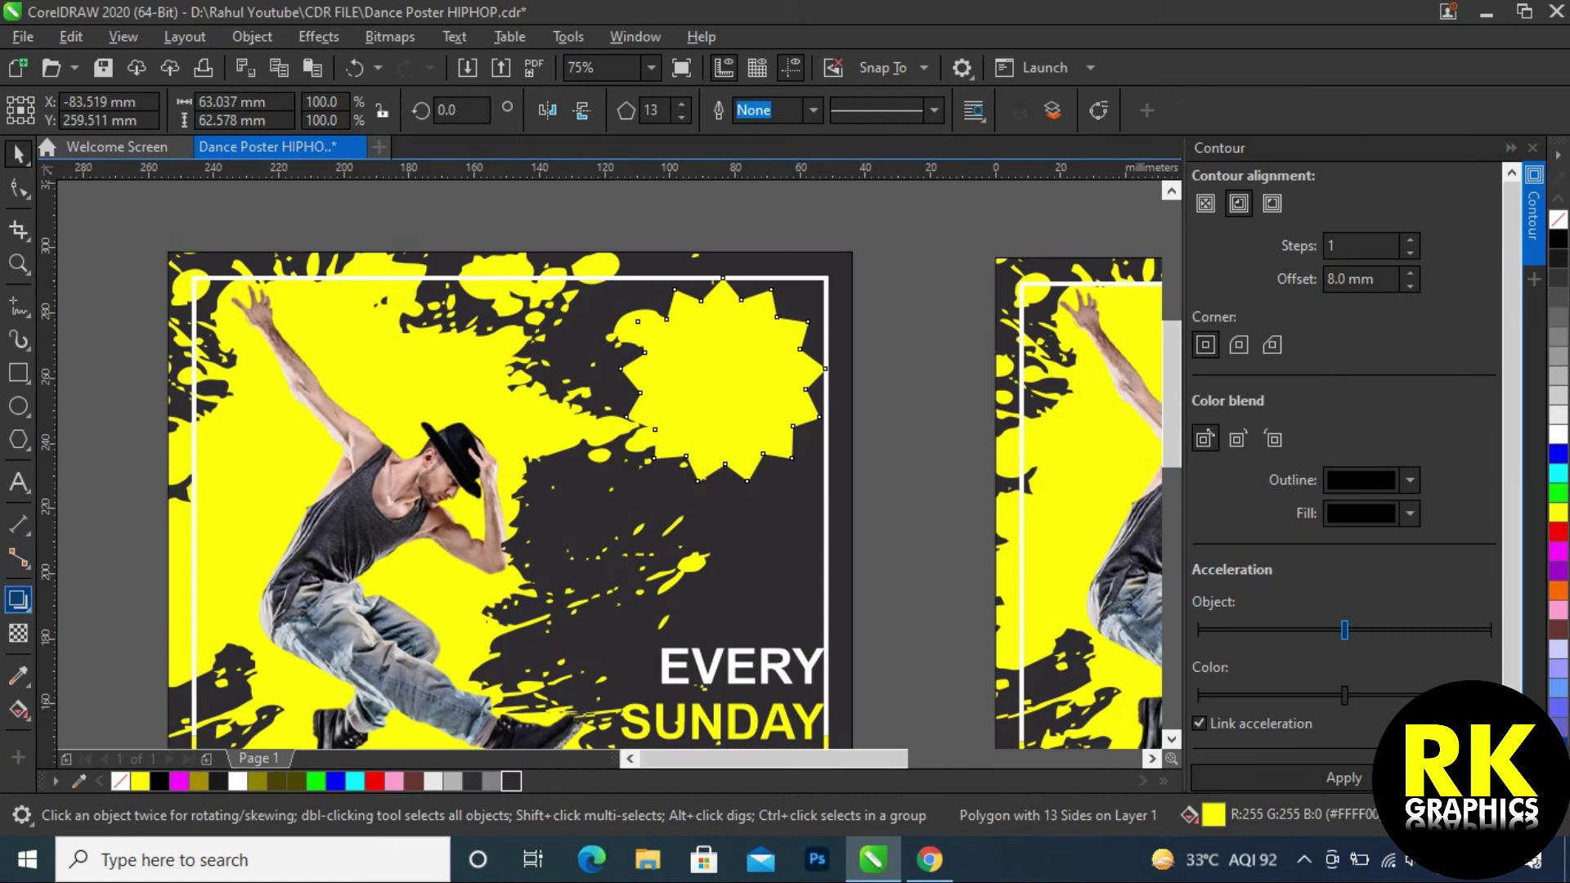
click(18, 599)
drag(723, 279, 723, 484)
scroll(723, 491, up, 2)
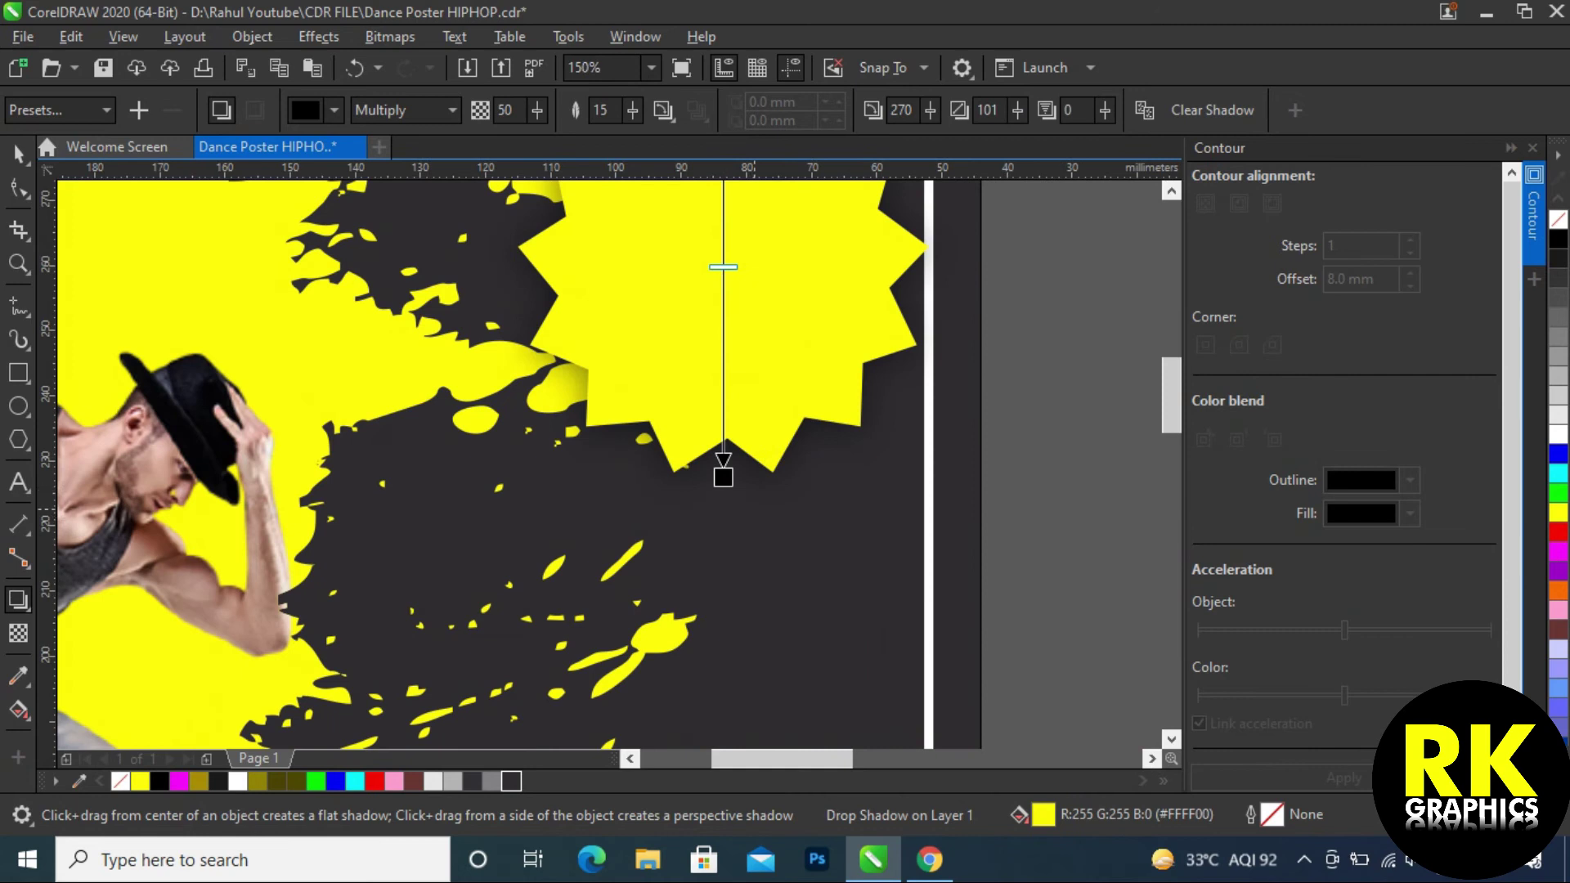
drag(632, 109, 630, 139)
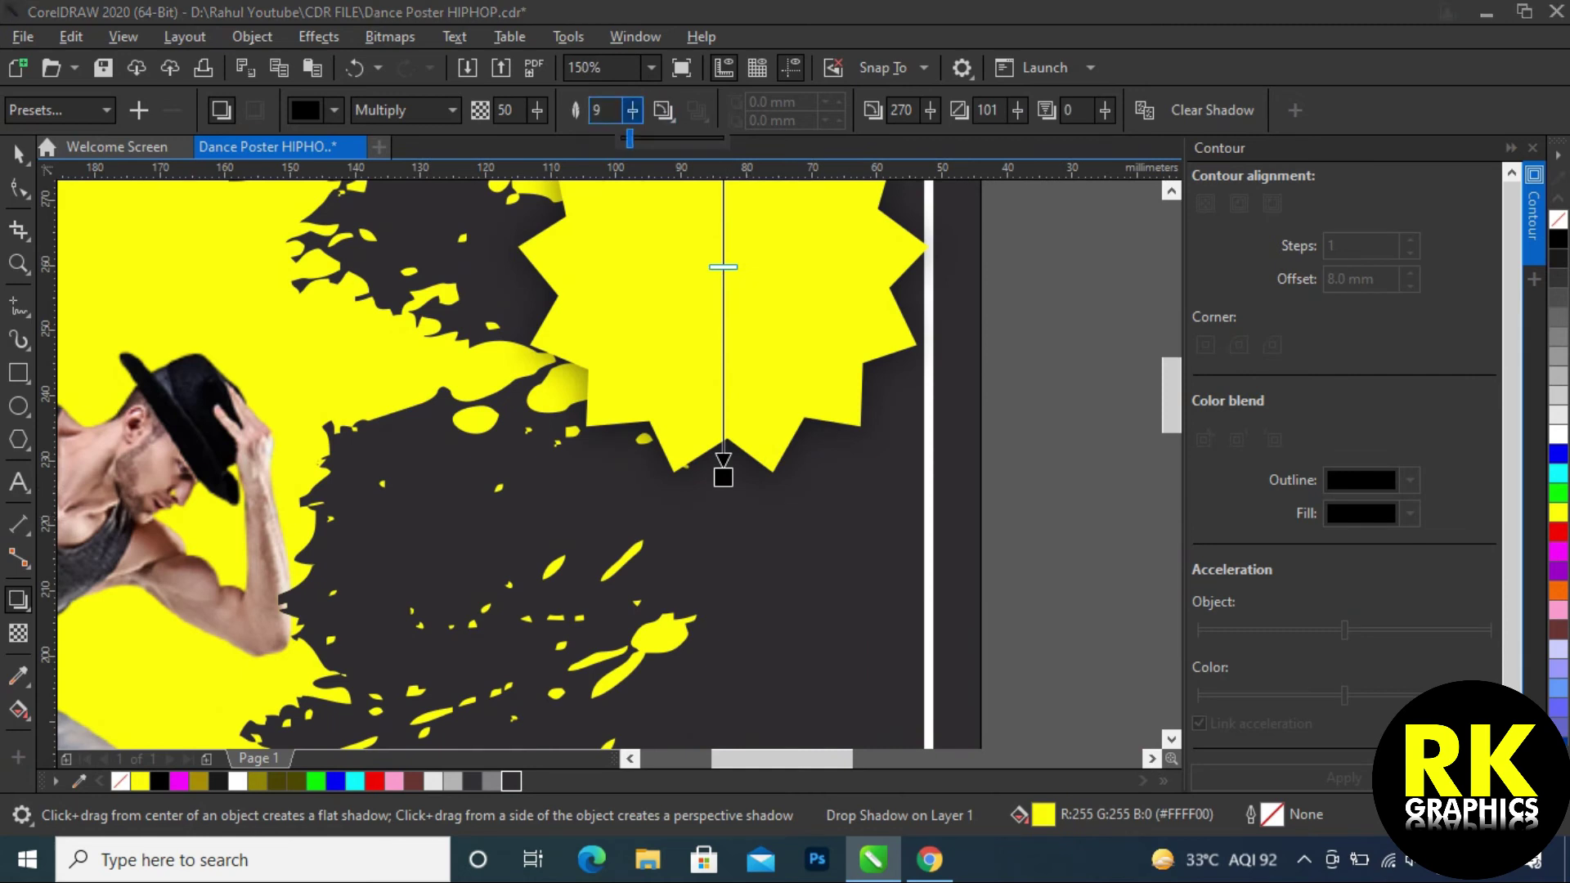
drag(537, 110, 543, 138)
scroll(766, 461, down, 1)
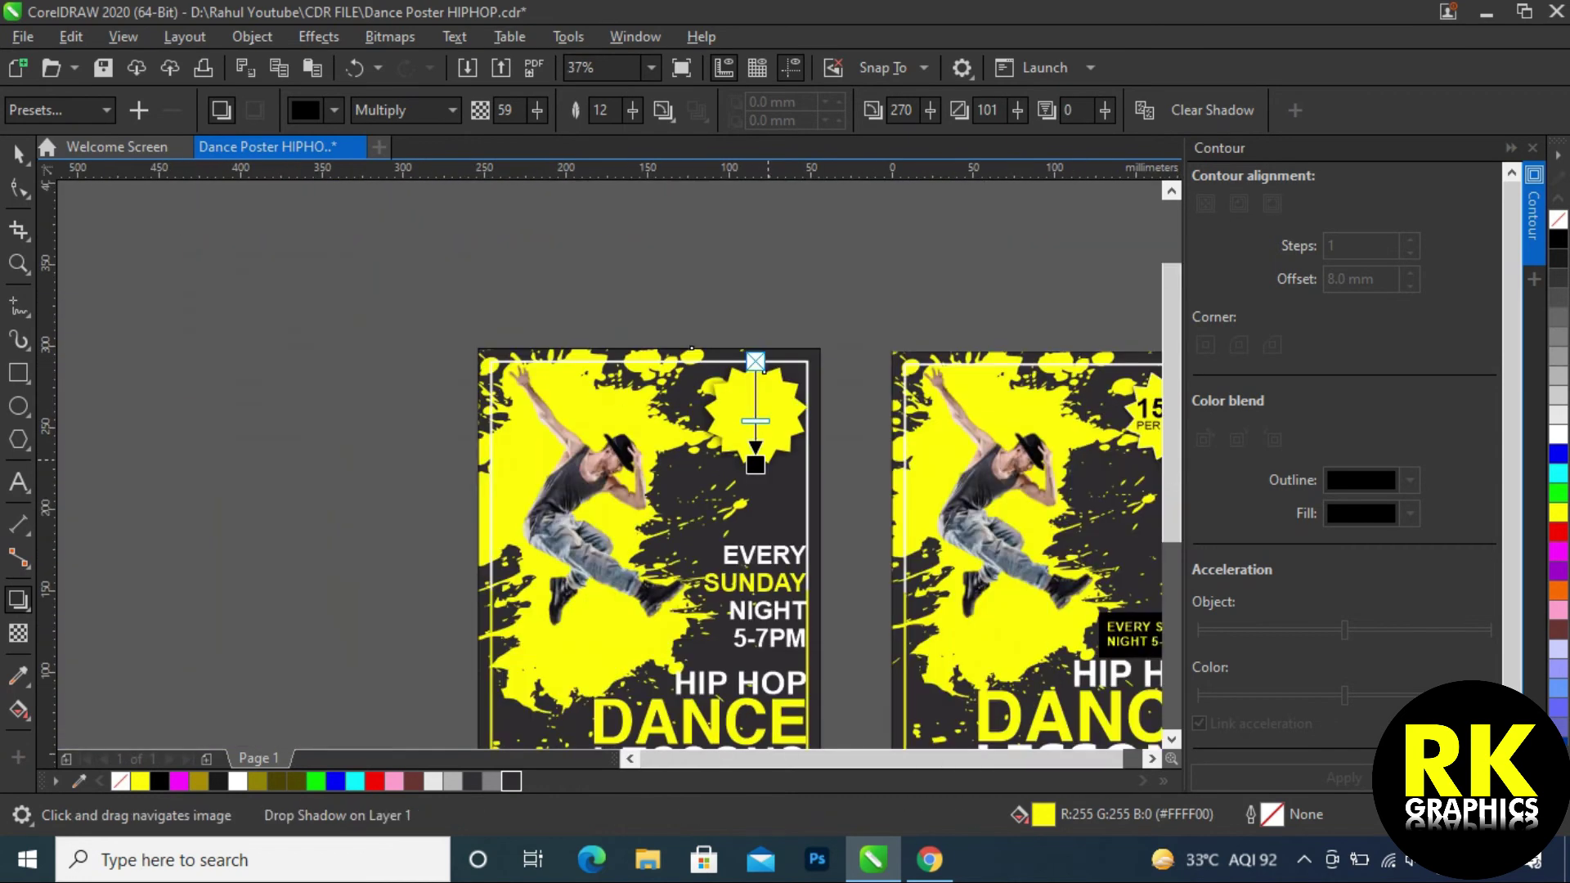
drag(766, 461, 697, 389)
key(space)
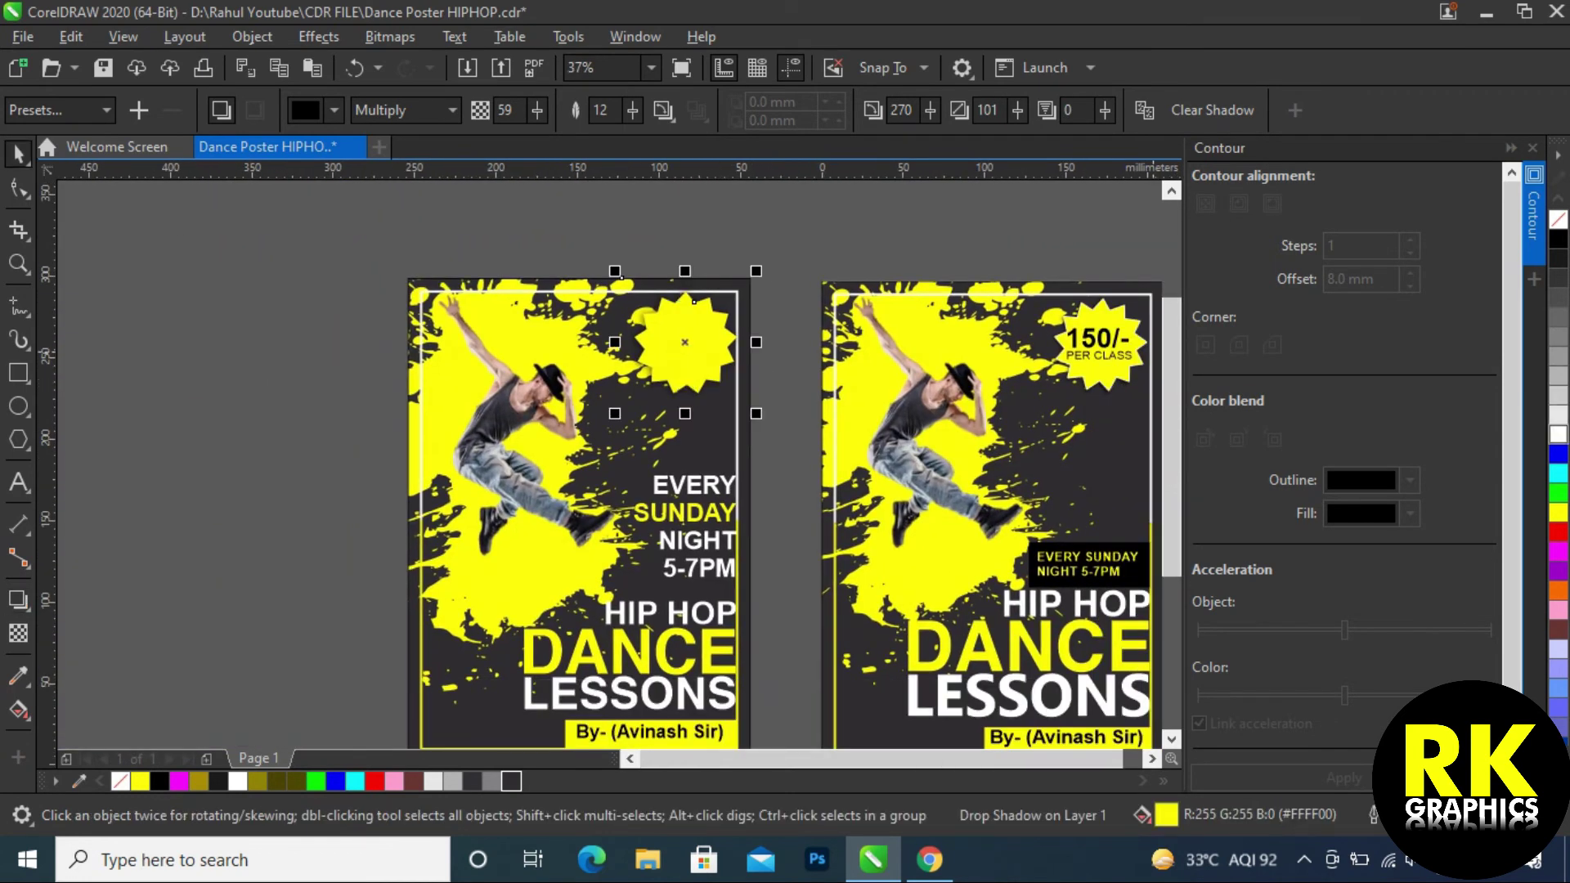
- Give the starburst a white 2.0 pt outline placed behind the fill and scaling with the object
scroll(683, 305, up, 1)
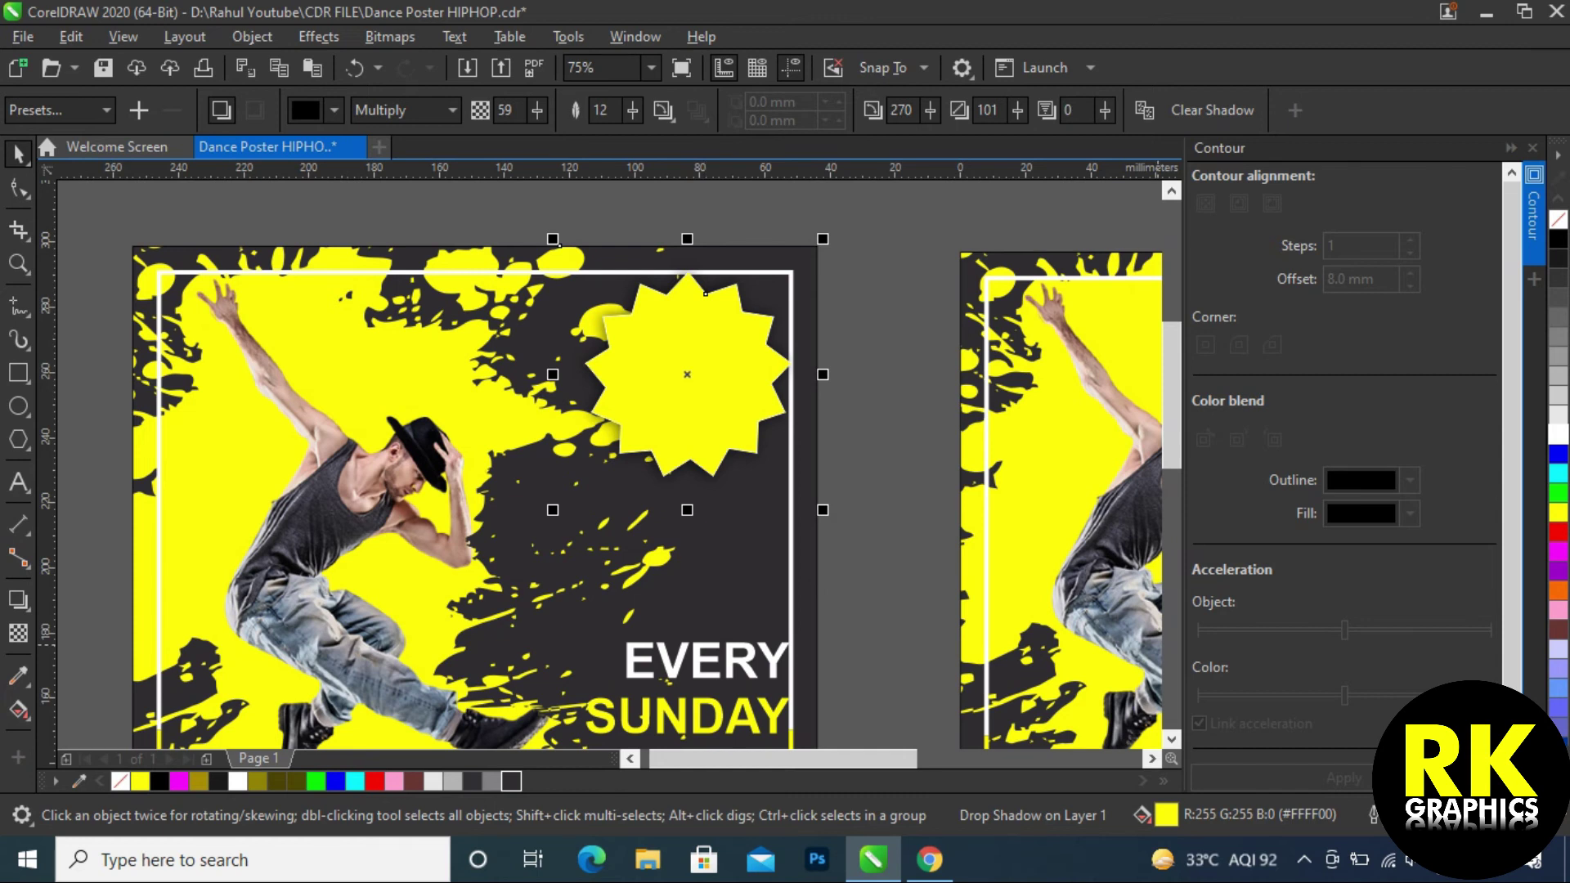
key(F12)
click(642, 341)
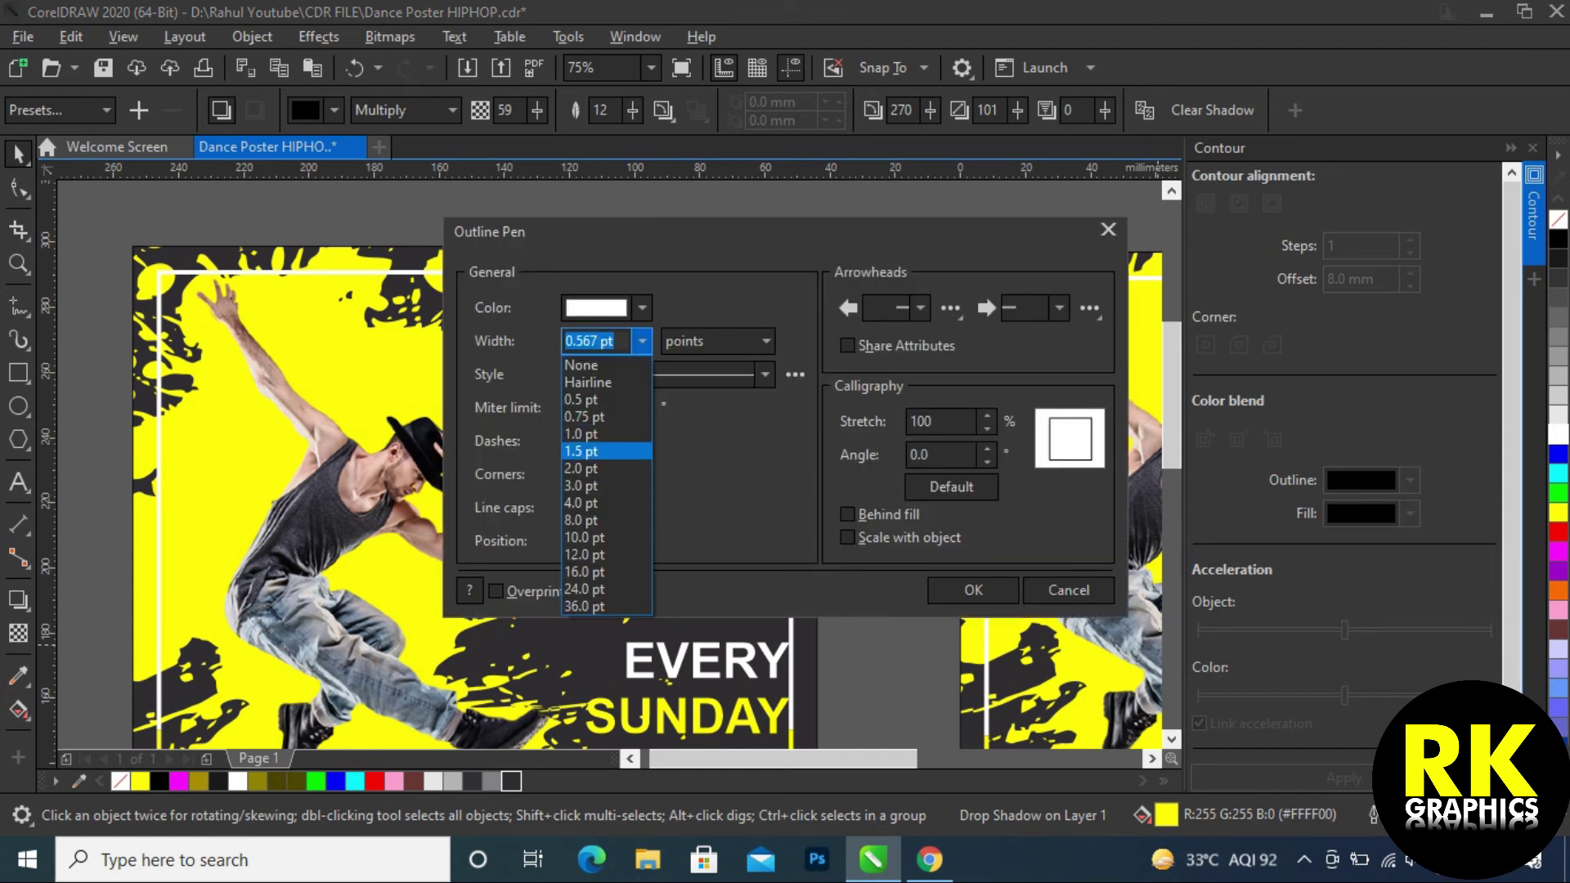
click(584, 469)
drag(572, 232, 887, 297)
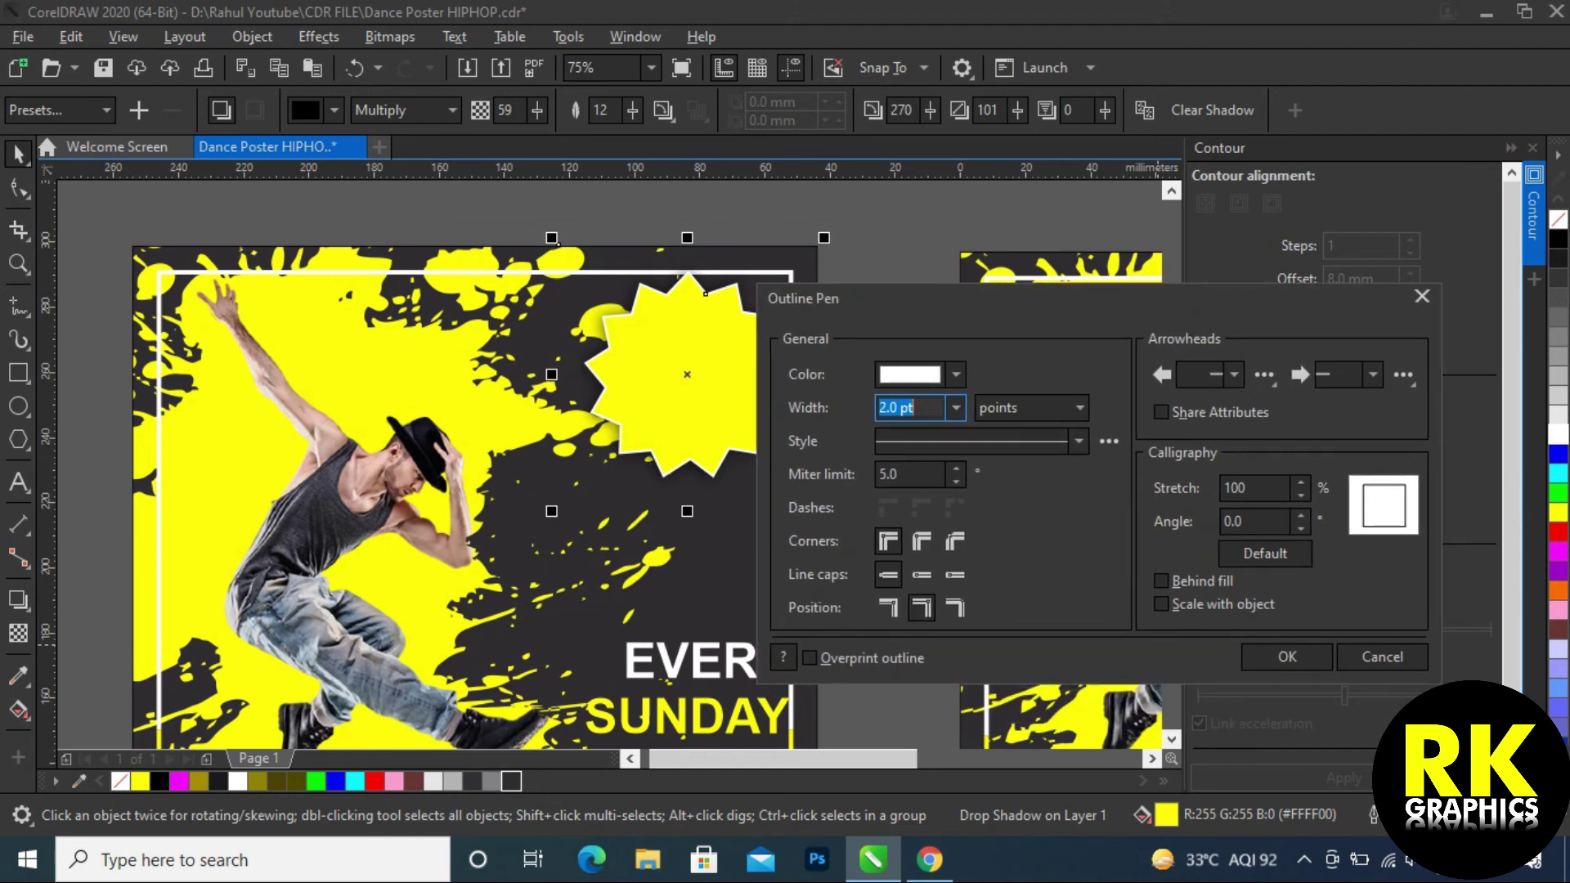
click(1161, 581)
click(1161, 605)
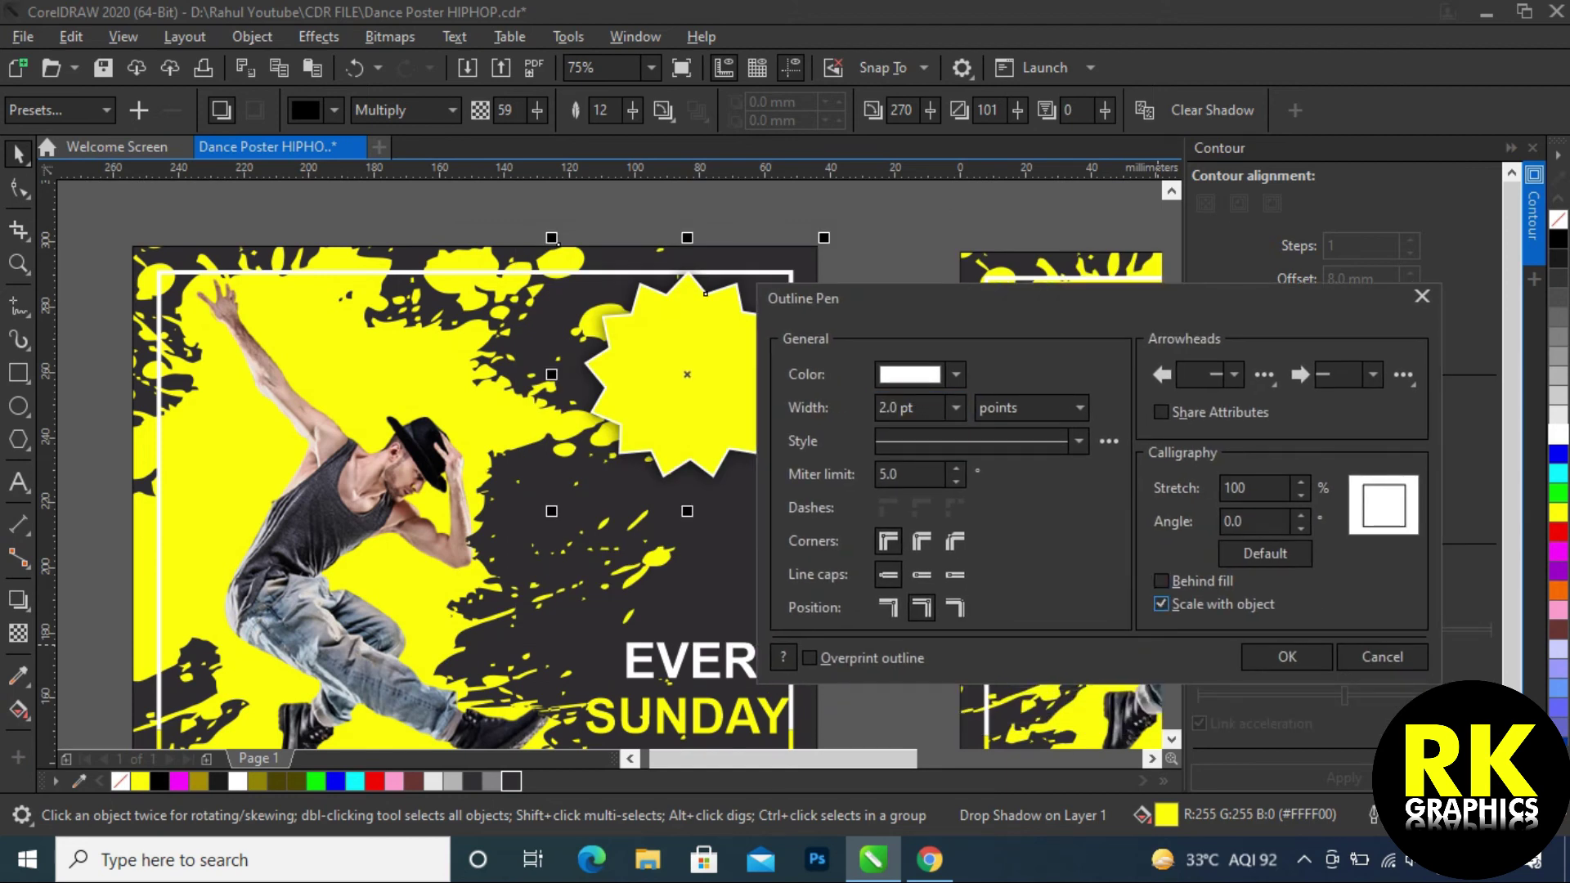
click(1161, 582)
click(1288, 657)
click(888, 531)
scroll(667, 482, down, 1)
drag(673, 480, 670, 510)
- Add the two-line text 150/- and PER CLASS on the empty area outside the poster and break it into separate lines
key(F8)
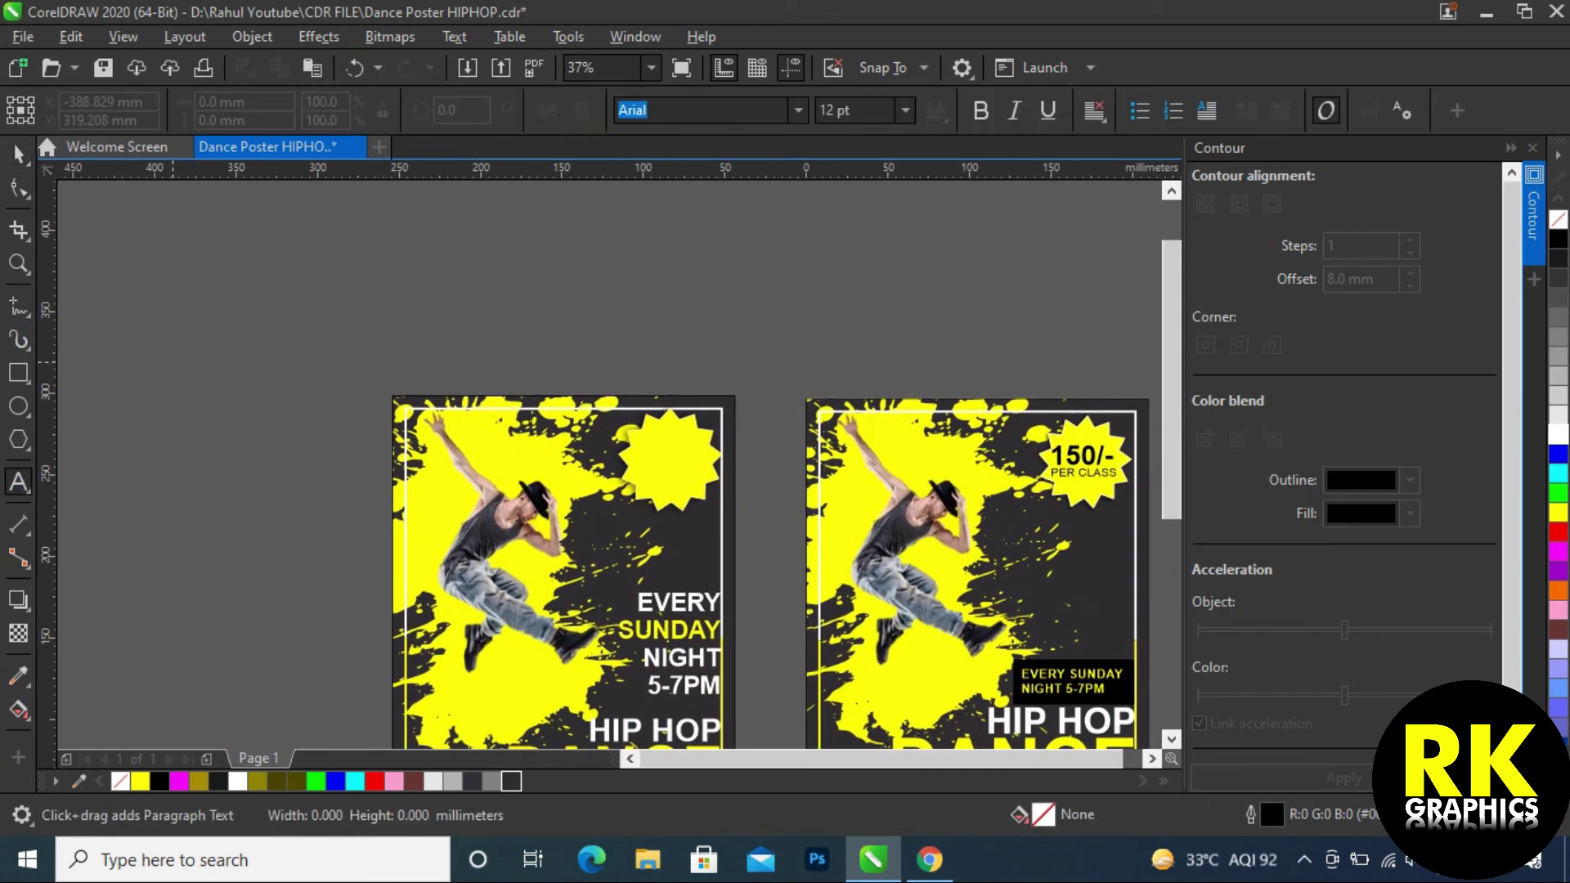
click(173, 357)
text(150/-)
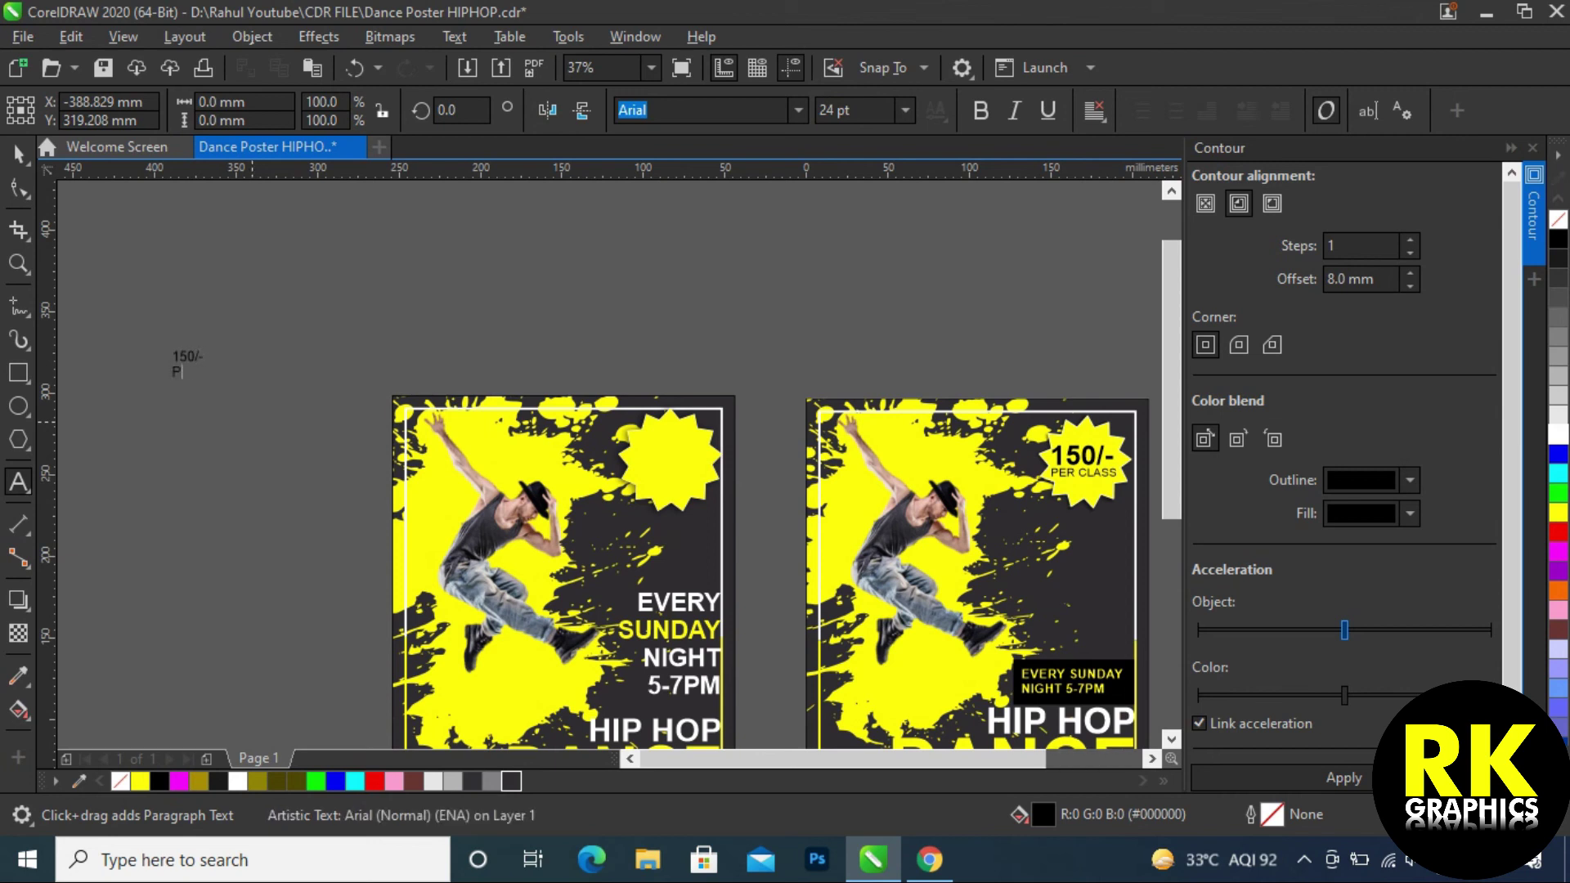
text(PER CLASS)
key(ctrl+space)
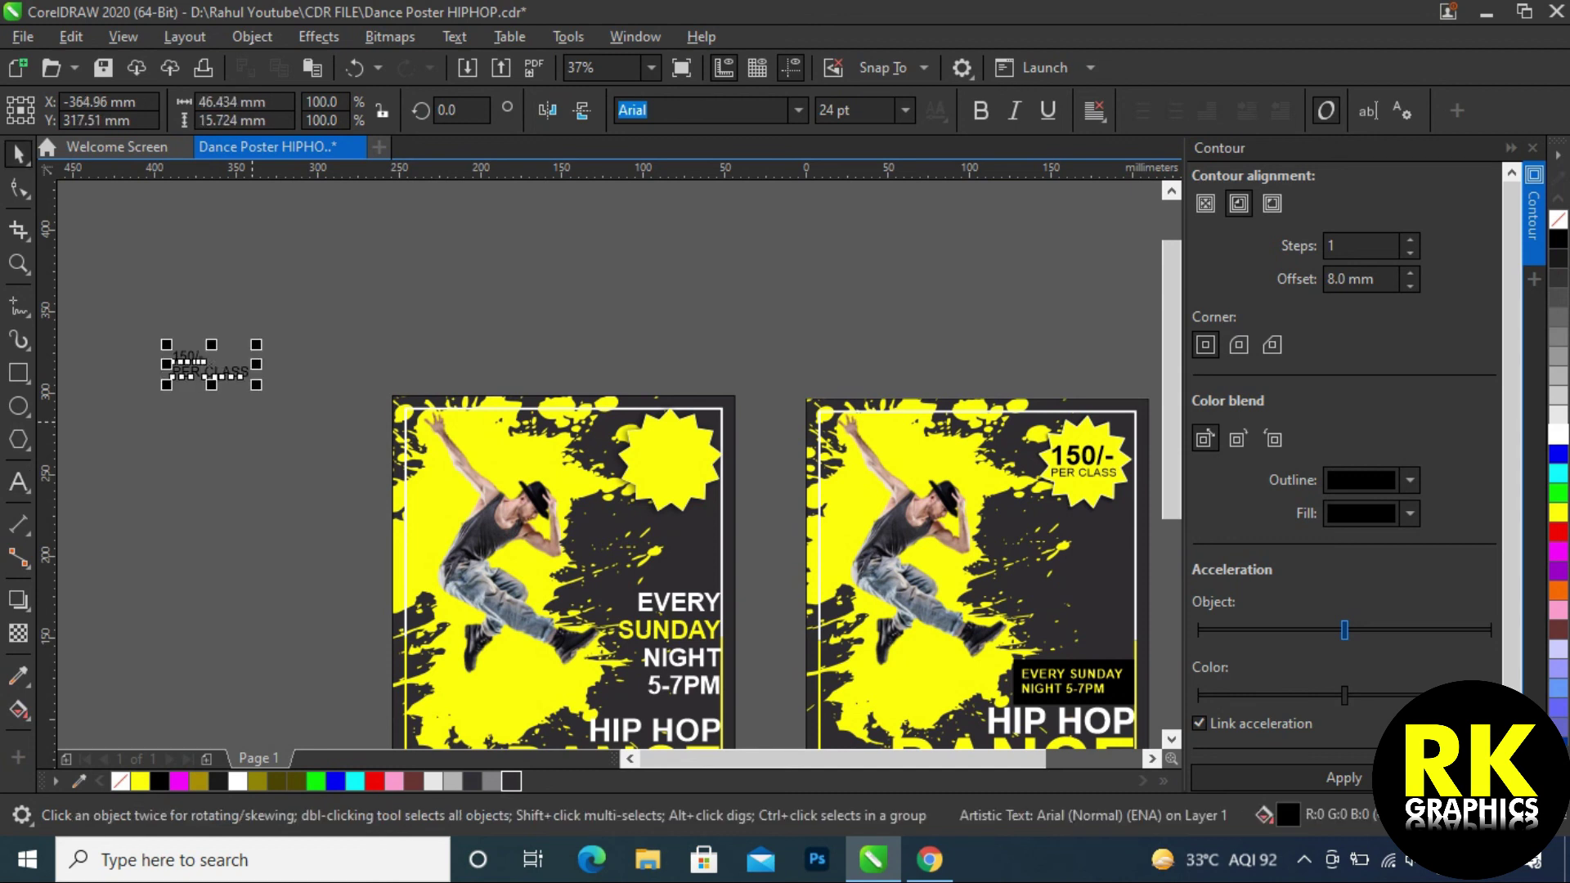
drag(132, 333, 355, 469)
key(ctrl+k)
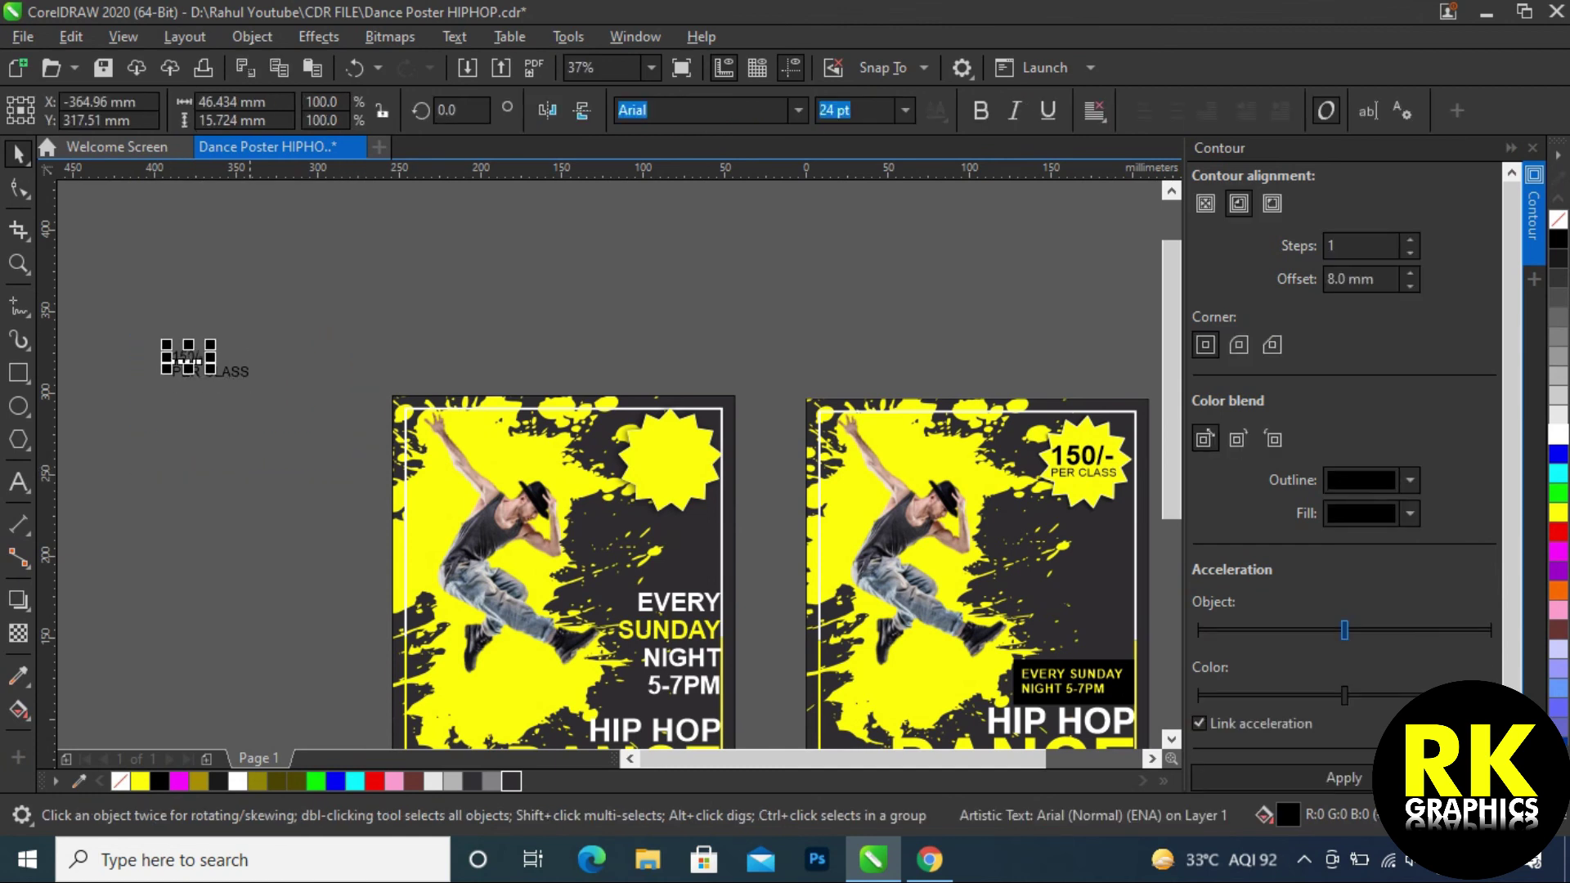
- Make the 150/- line bold and enlarge it to about 62.4 pt, slightly wider than PER CLASS
scroll(176, 360, up, 4)
drag(295, 355, 625, 278)
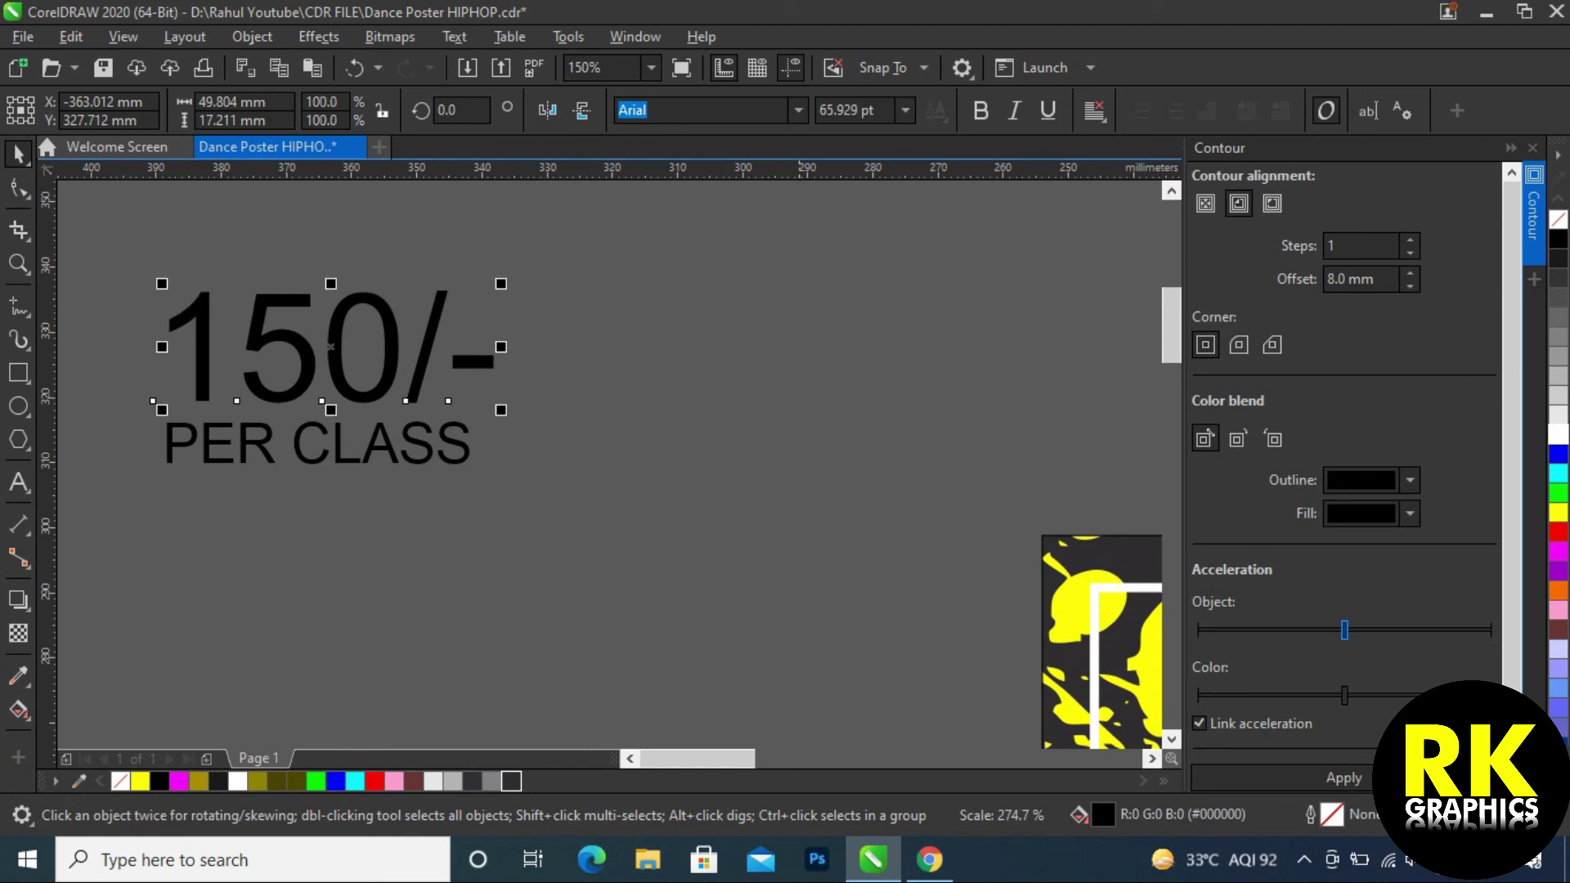
click(982, 110)
drag(498, 328, 726, 367)
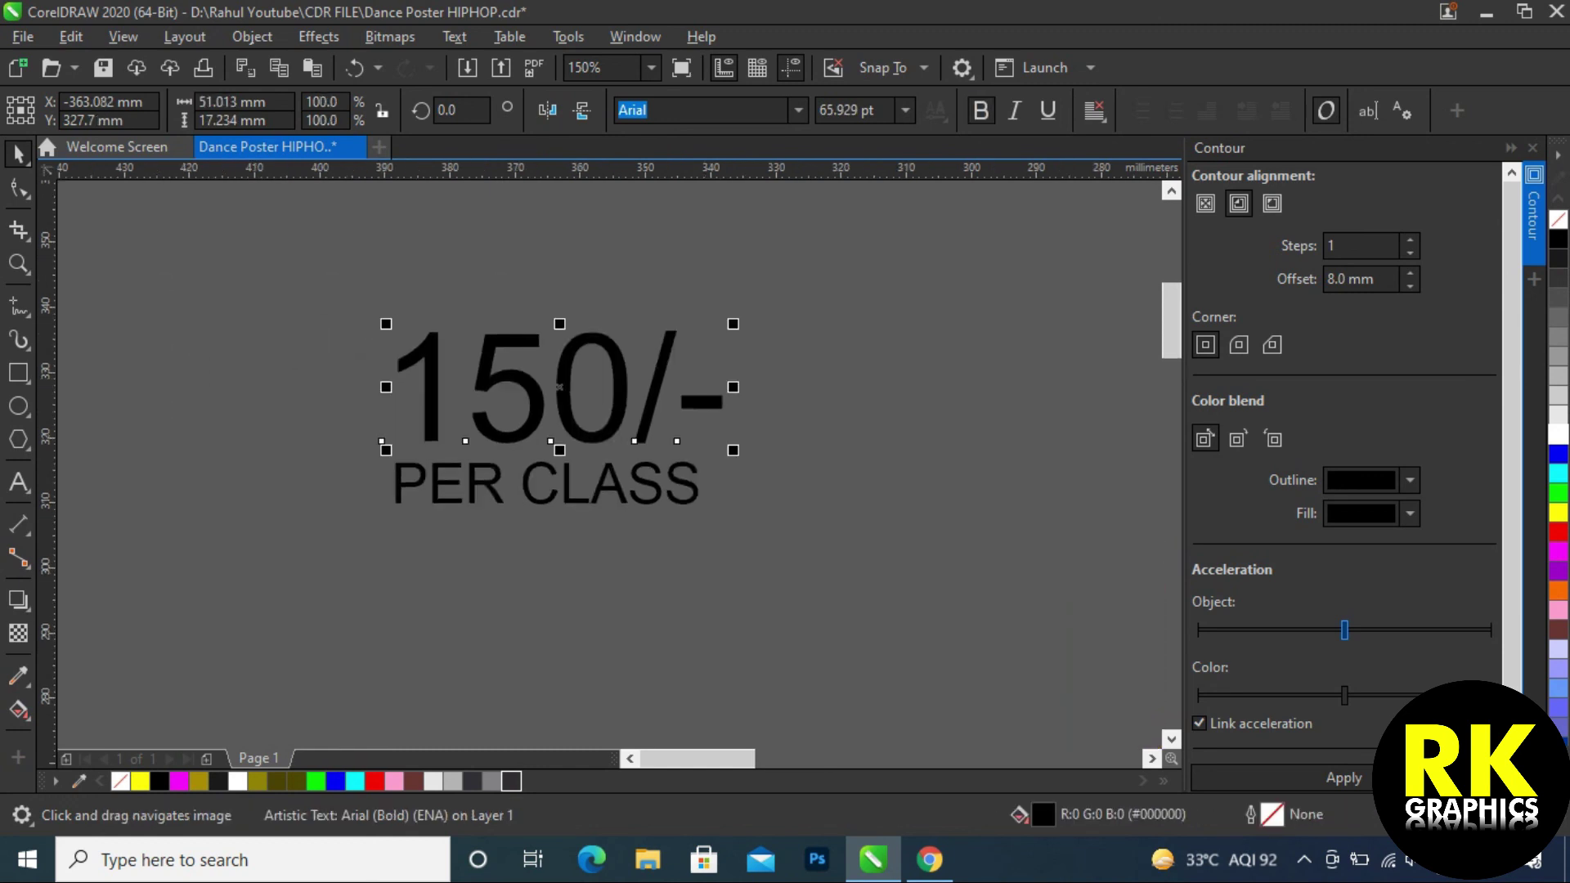
key(space)
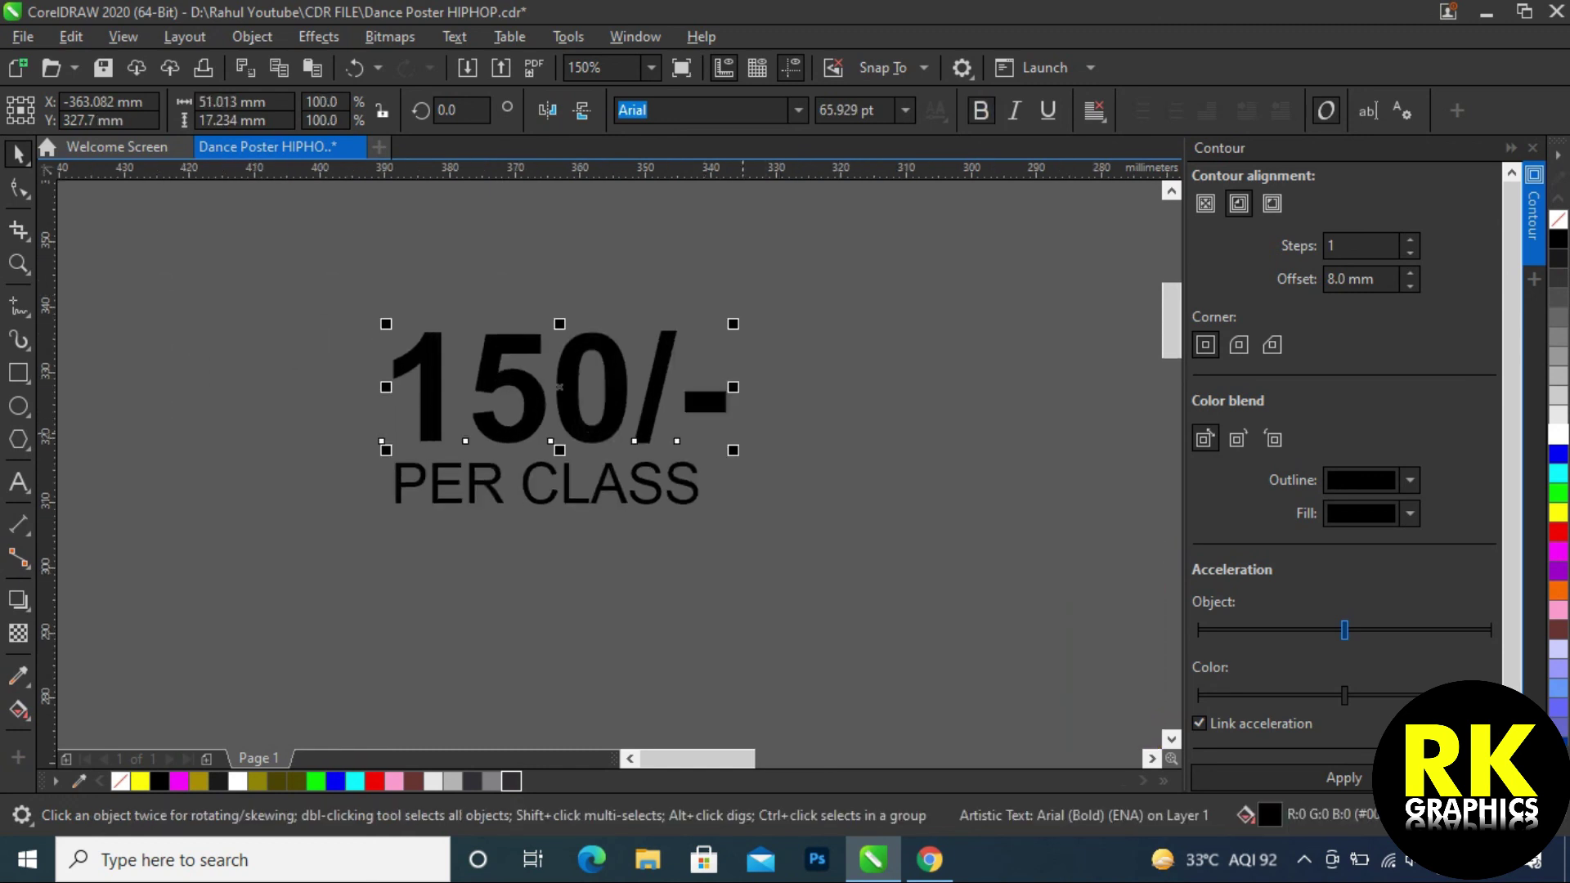
scroll(651, 403, up, 2)
drag(809, 493, 774, 480)
key(Down)
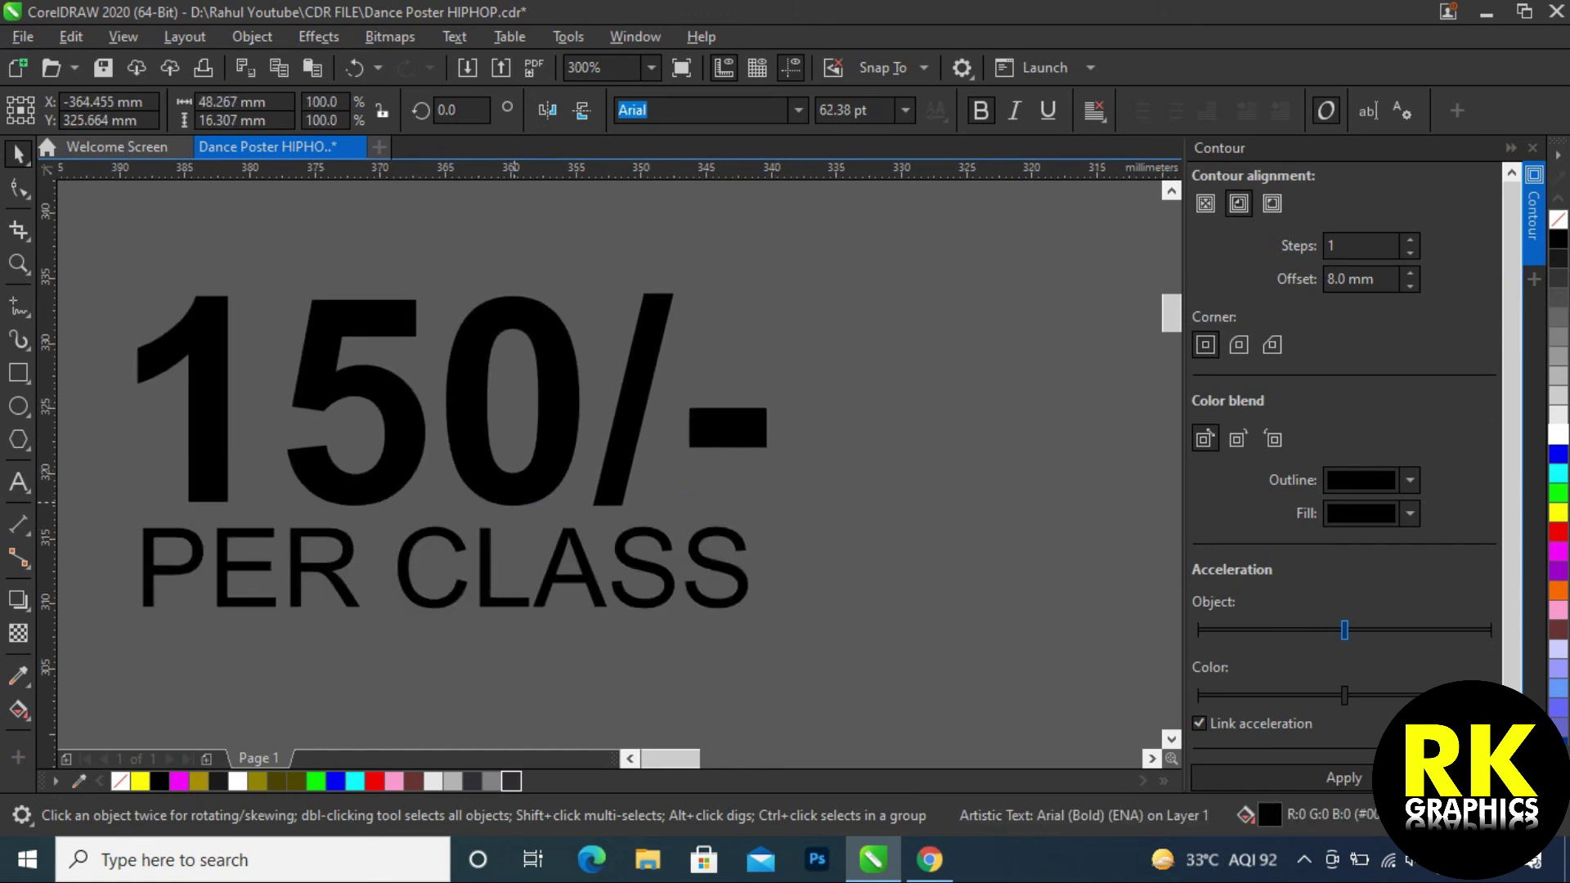
- Center PER CLASS beneath 150/- and group the two text lines
click(626, 552)
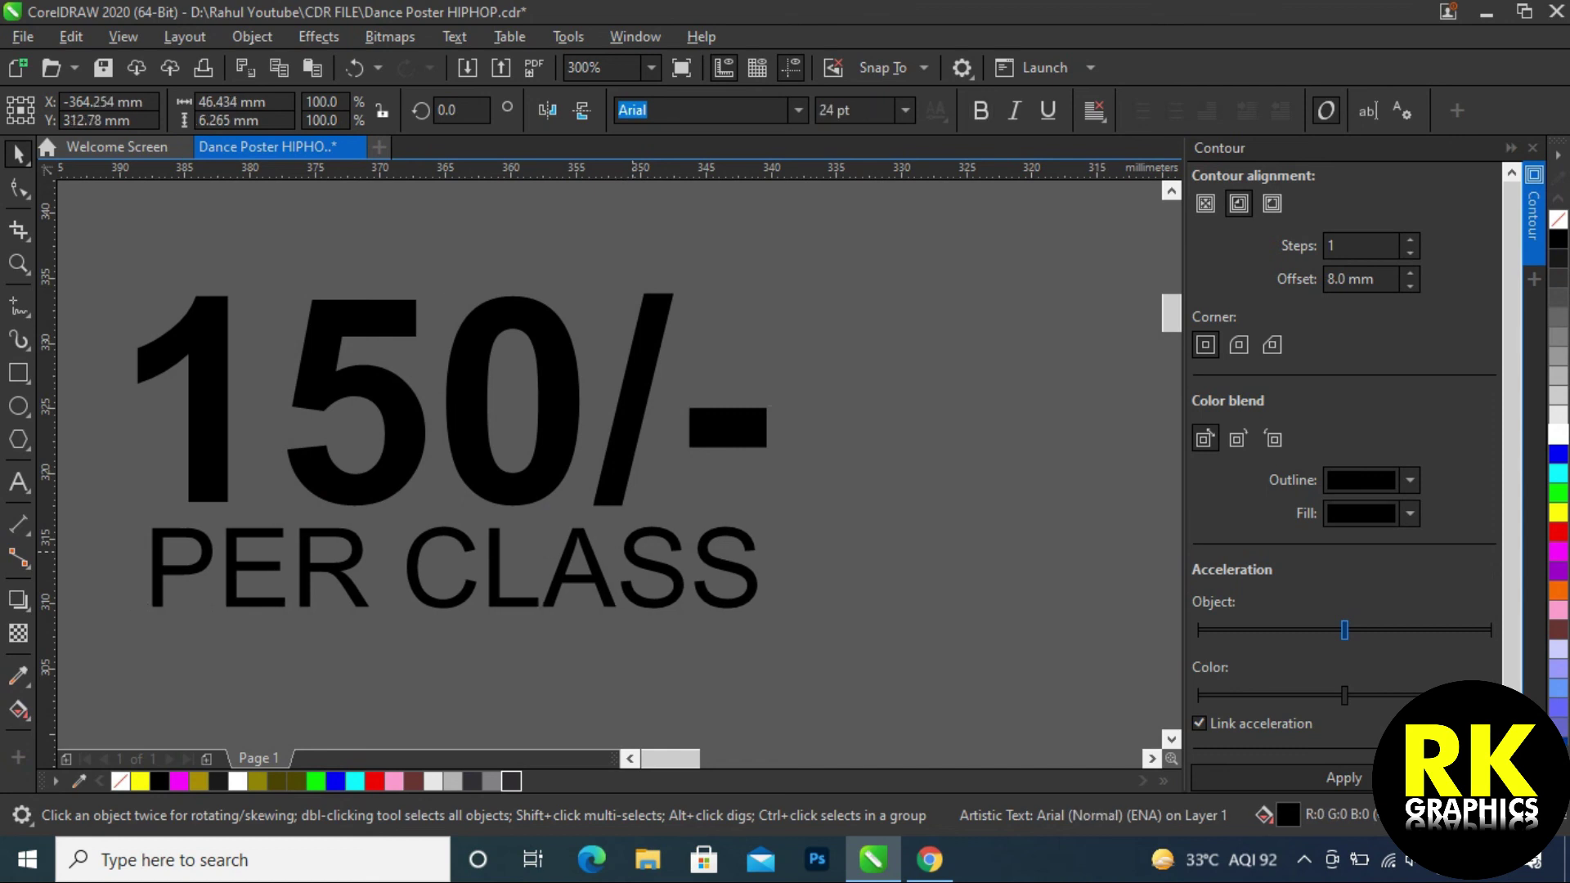
scroll(634, 521, down, 2)
drag(331, 354, 662, 558)
drag(332, 558, 336, 631)
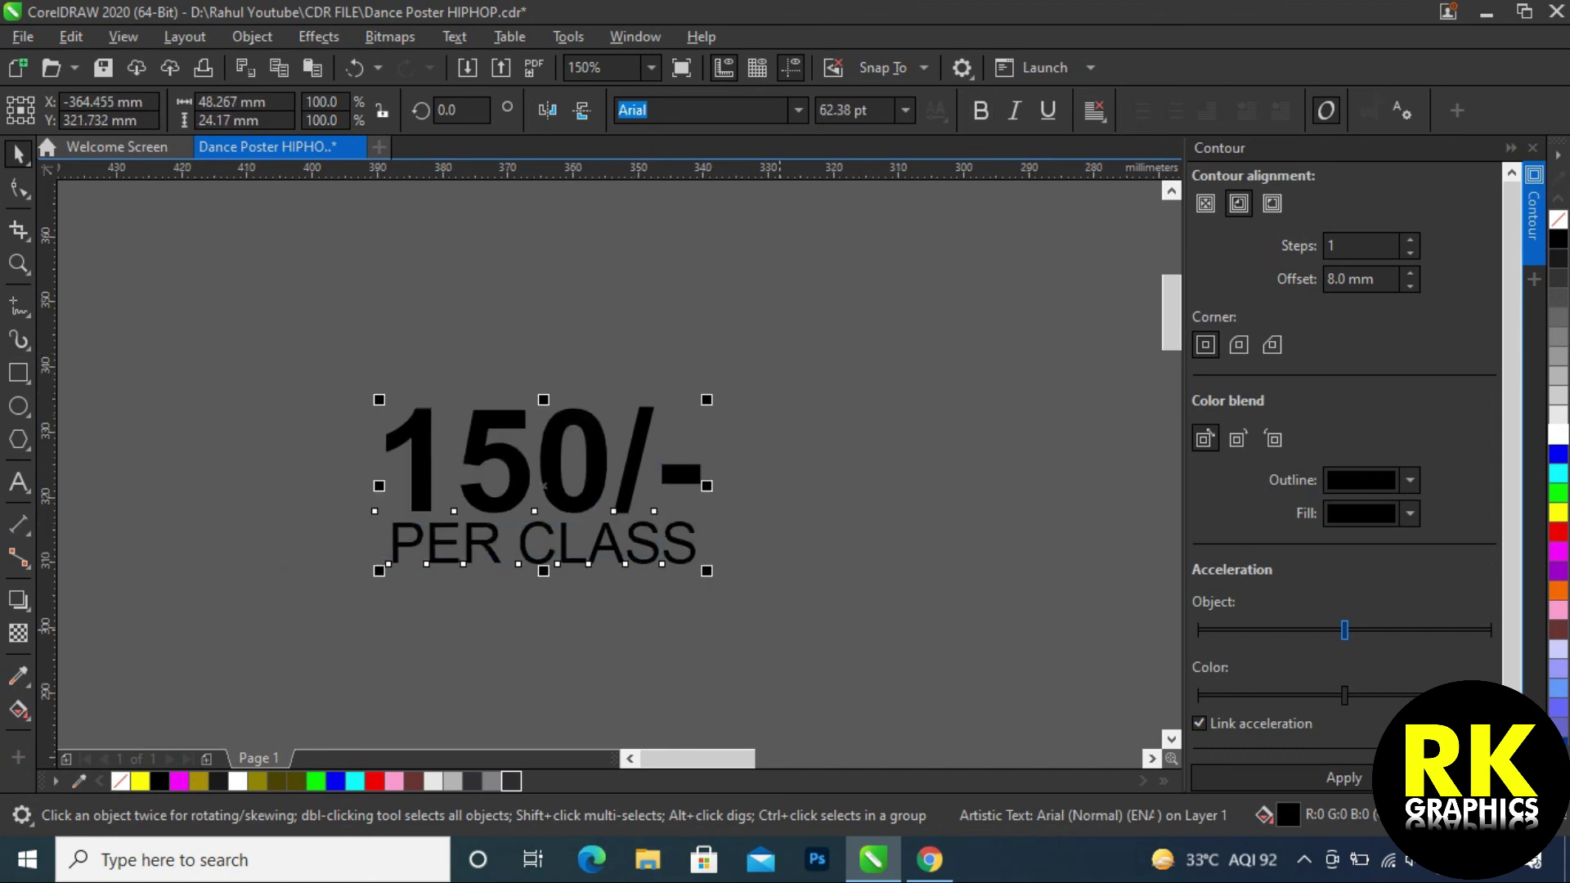
scroll(490, 491, down, 4)
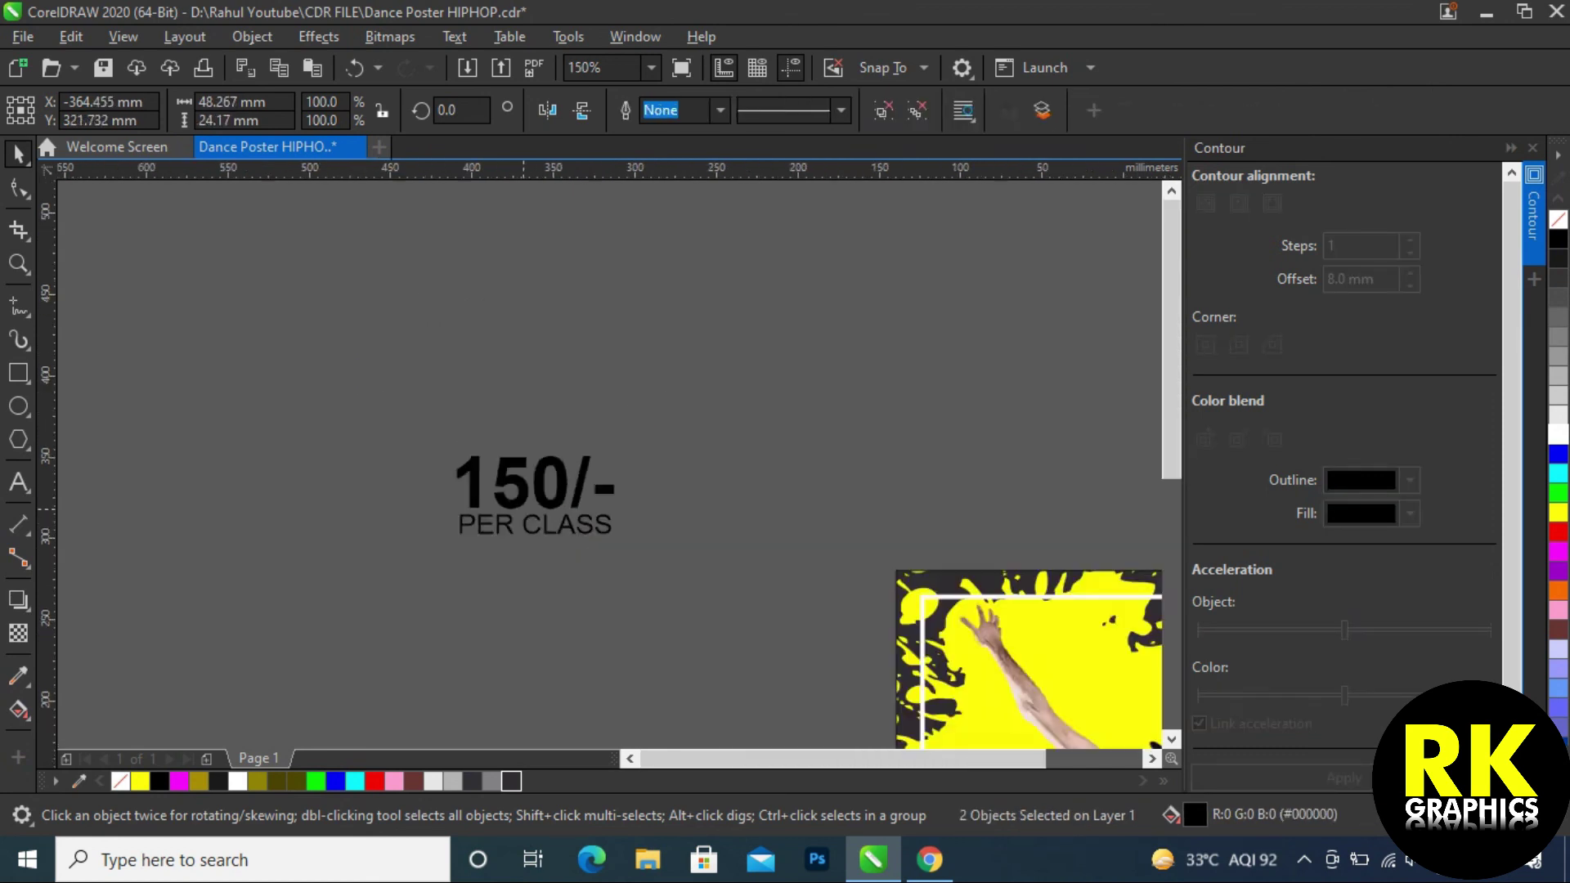
key(ctrl+g)
- Move the grouped price text onto the starburst and scale it down to about 42.4 mm wide
drag(401, 448, 720, 448)
scroll(720, 448, up, 3)
scroll(739, 465, up, 1)
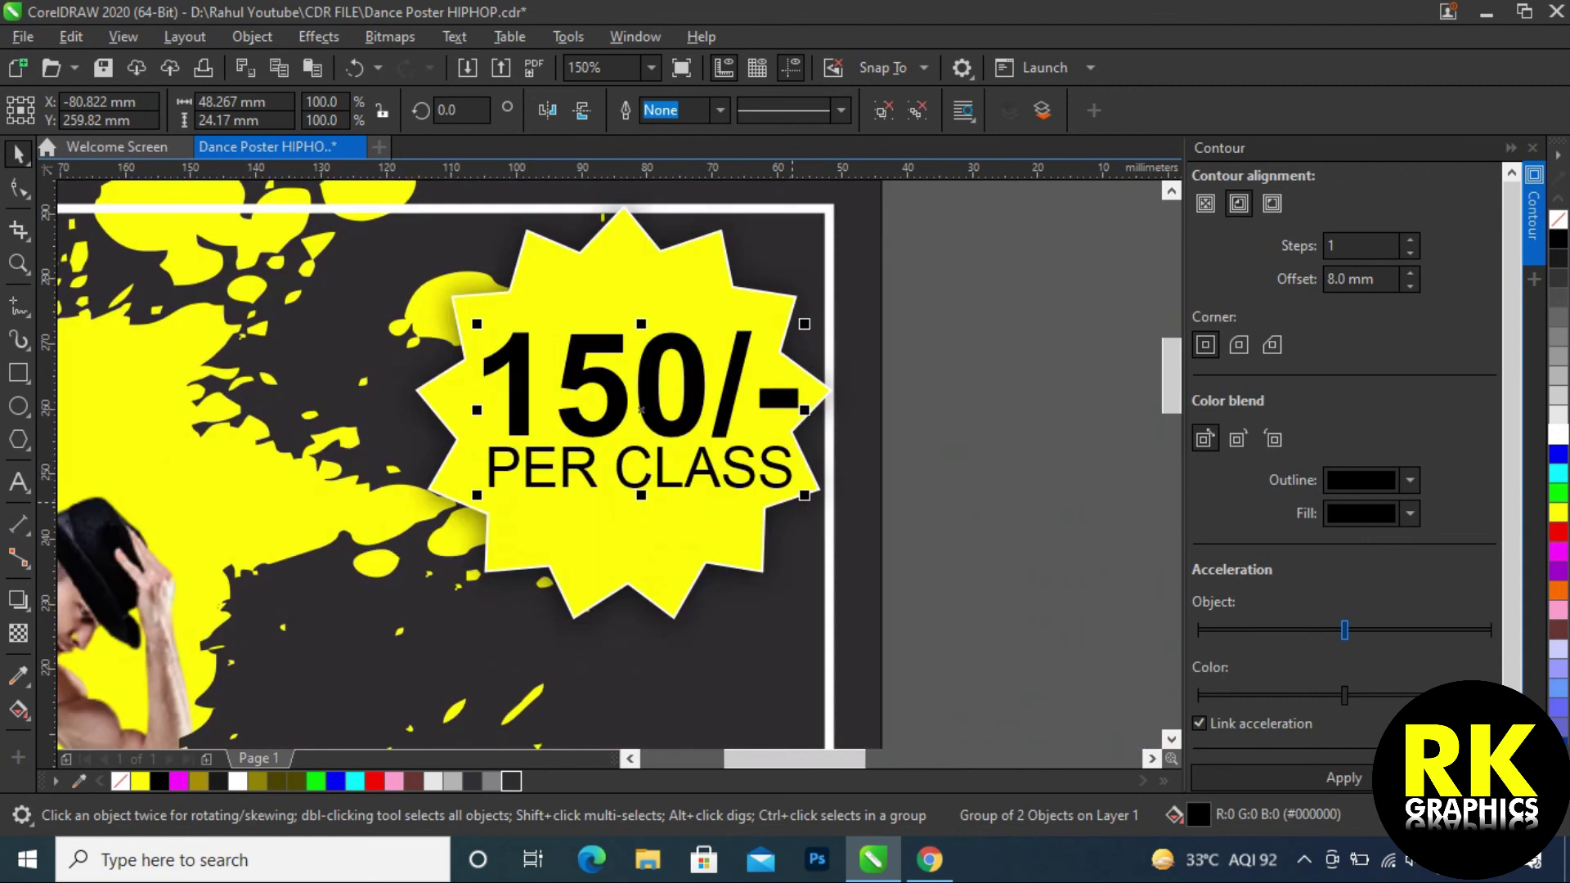
drag(805, 495, 783, 519)
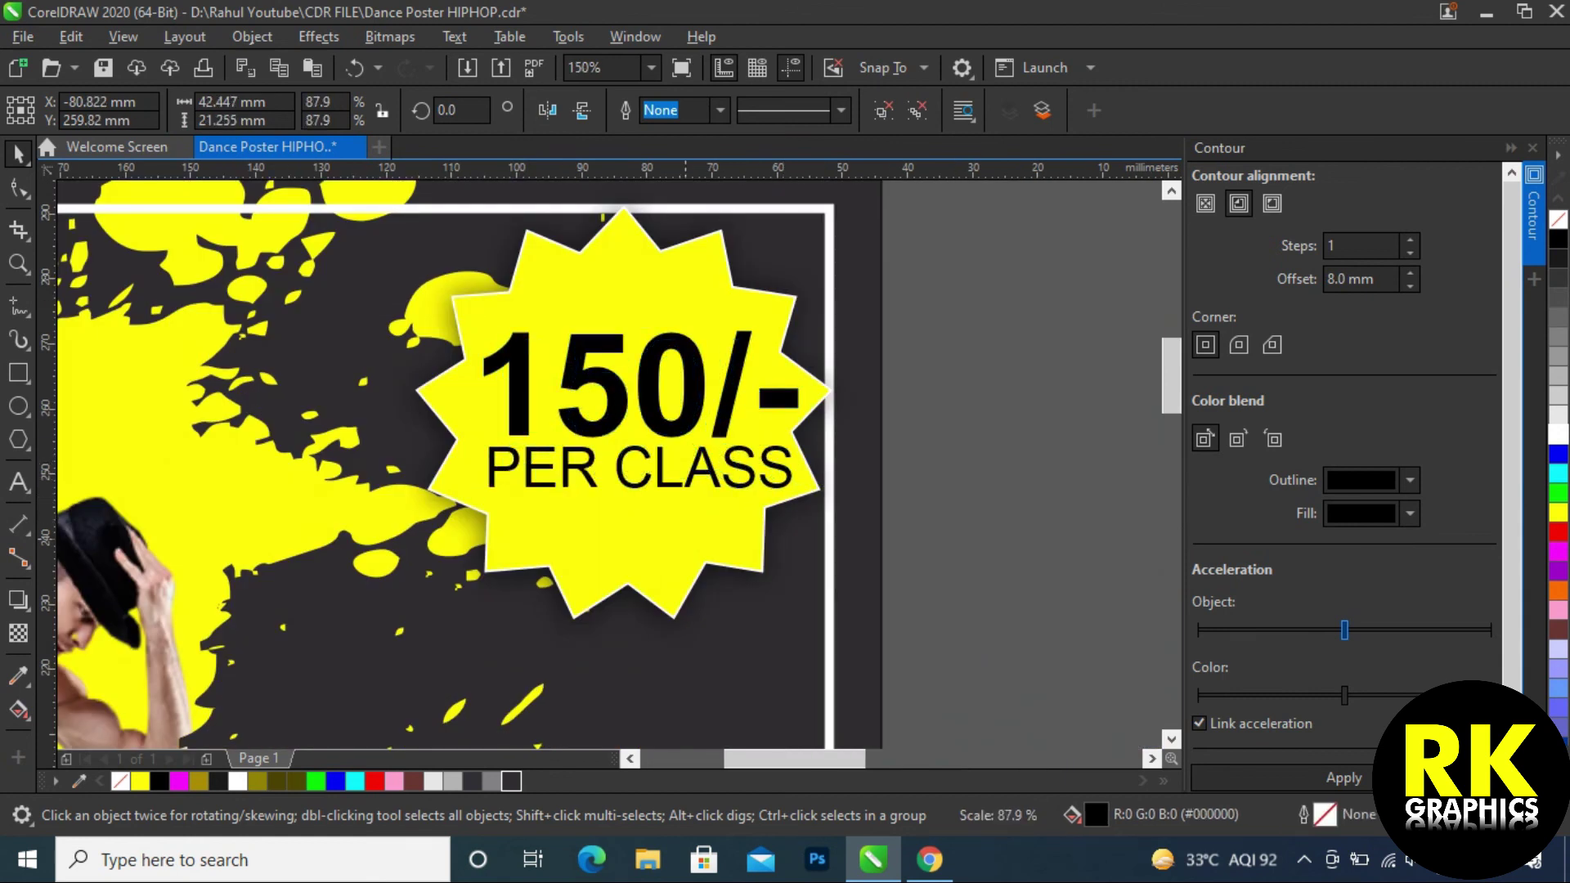
- Center the price text horizontally and vertically on the starburst
shift+click(709, 536)
key(e)
key(c)
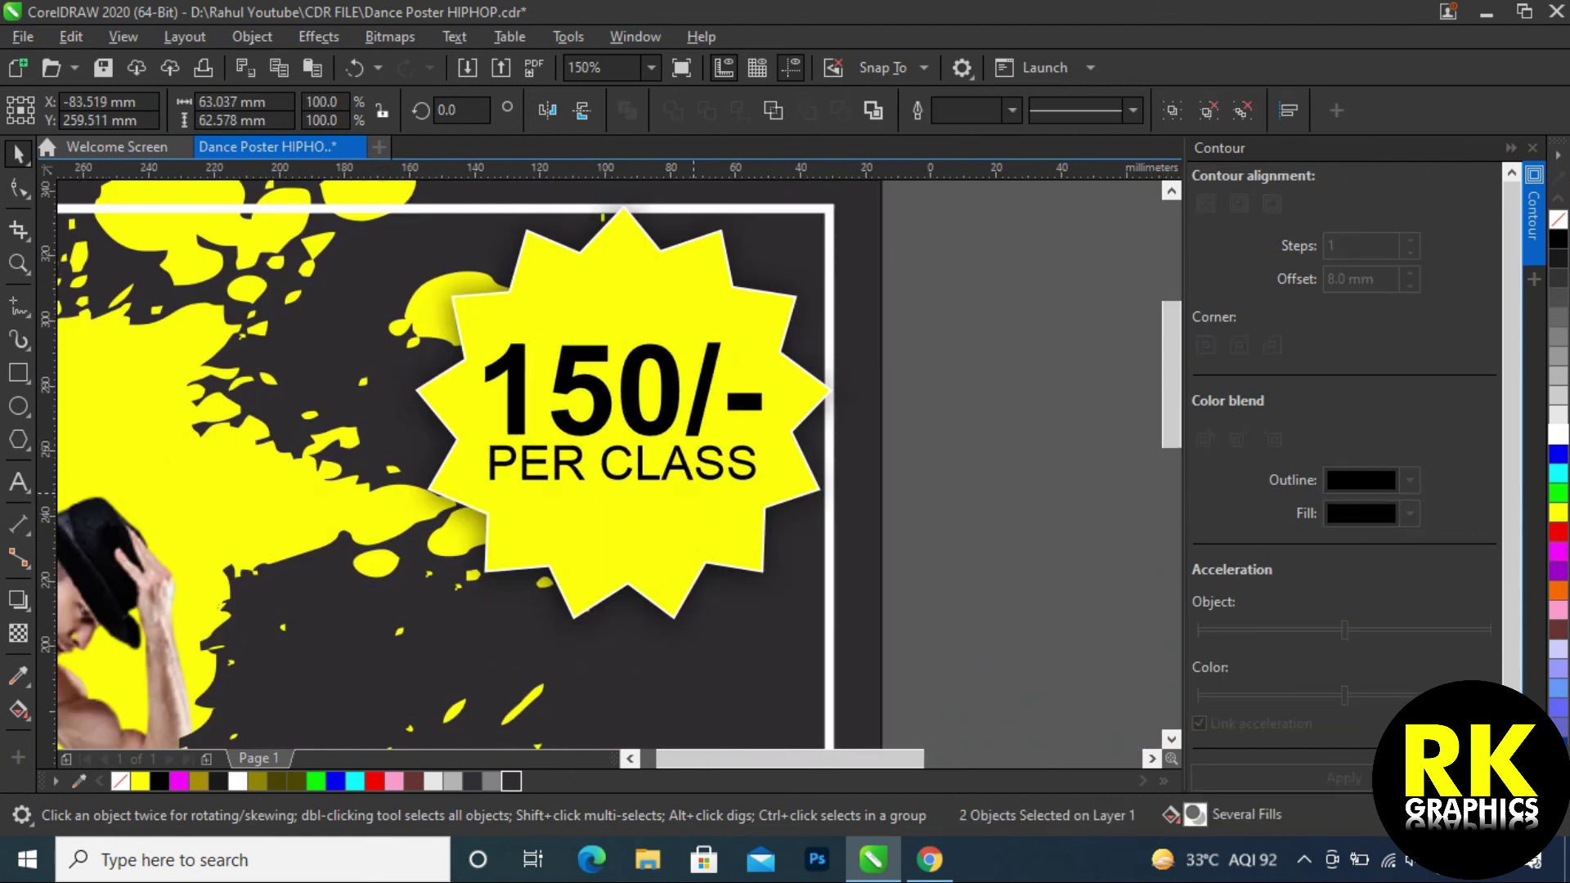
scroll(606, 466, down, 4)
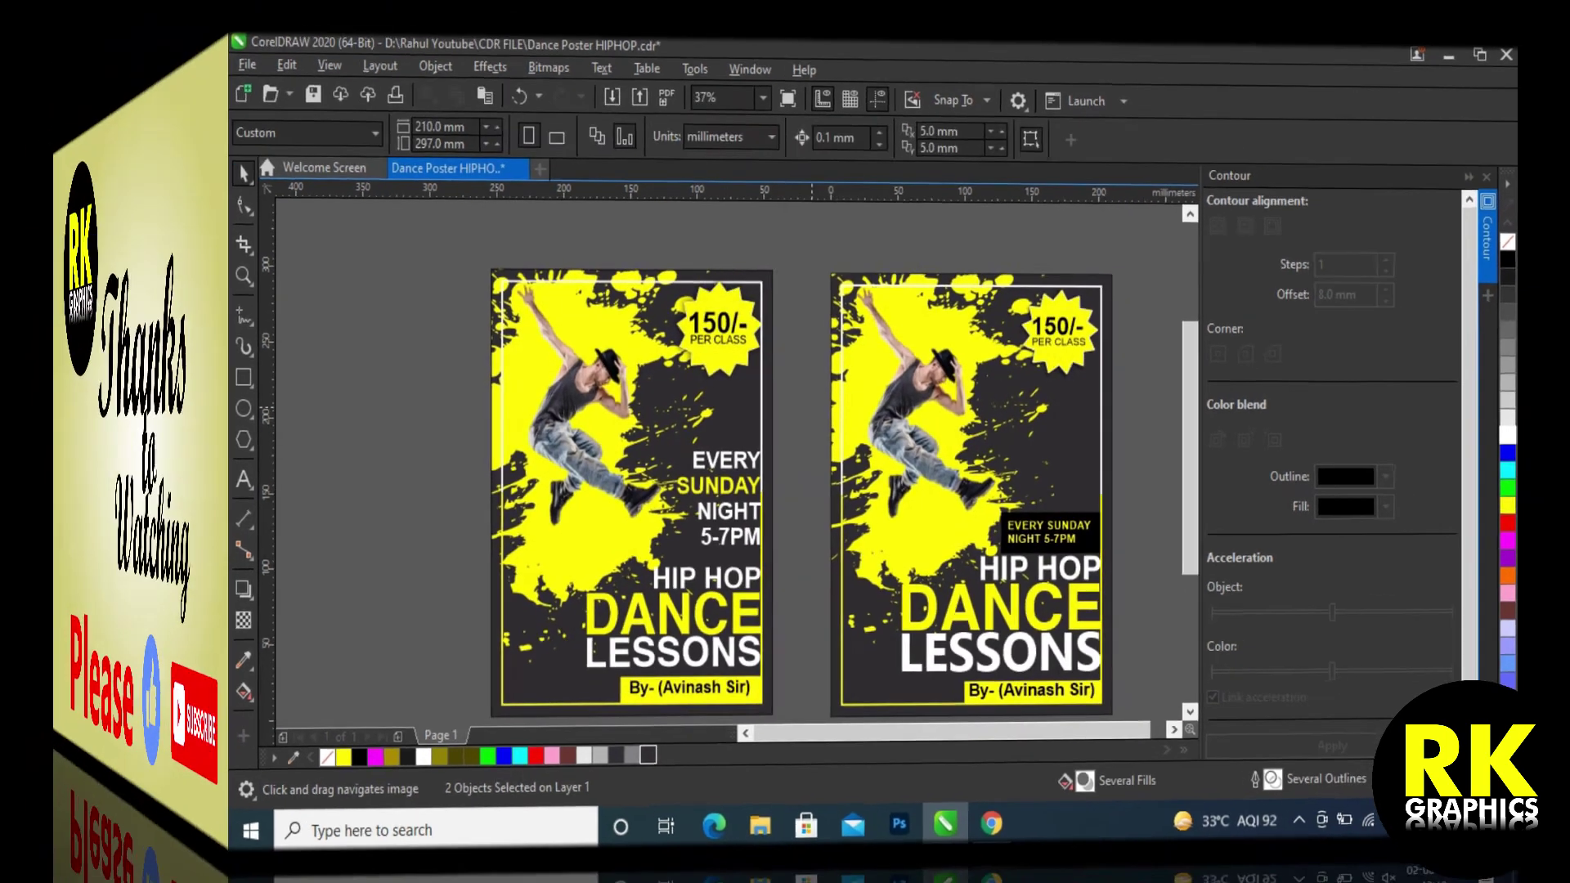